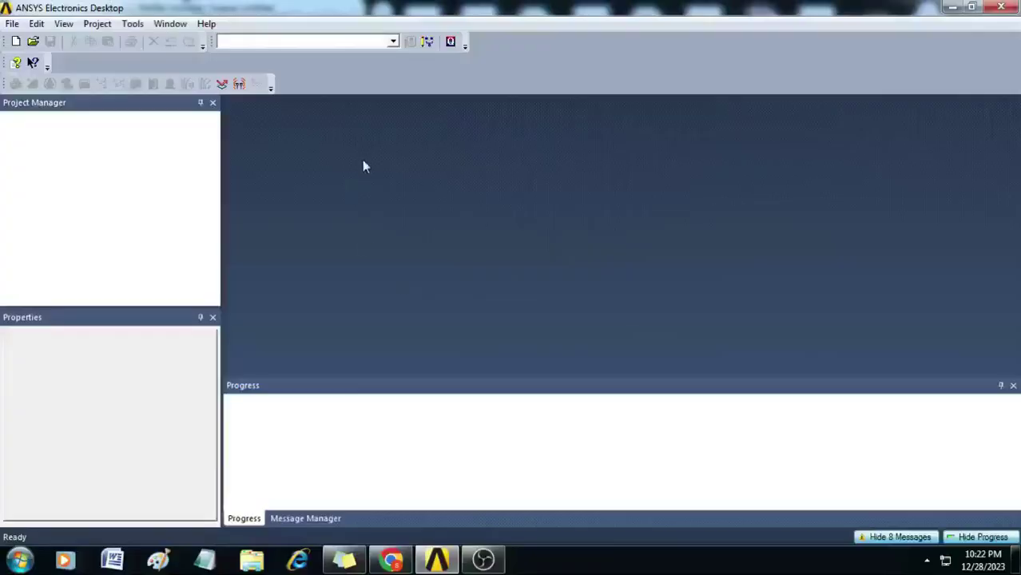
Create a new project and insert an HFSS design into it.
{"action": "left_click", "coordinate": [20, 46]}
{"action": "left_click", "coordinate": [14, 86]}
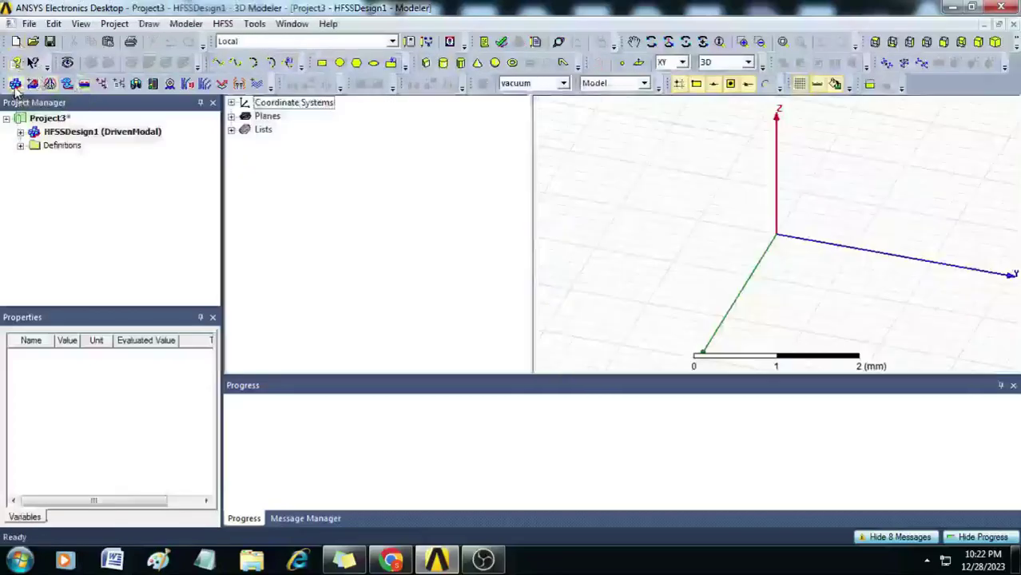
{"action": "left_click_drag", "start_coordinate": [531, 158], "coordinate": [382, 157]}
Add a project variable $Wp with unit type Length and a value of 37.26 mm.
{"action": "left_click", "coordinate": [120, 23]}
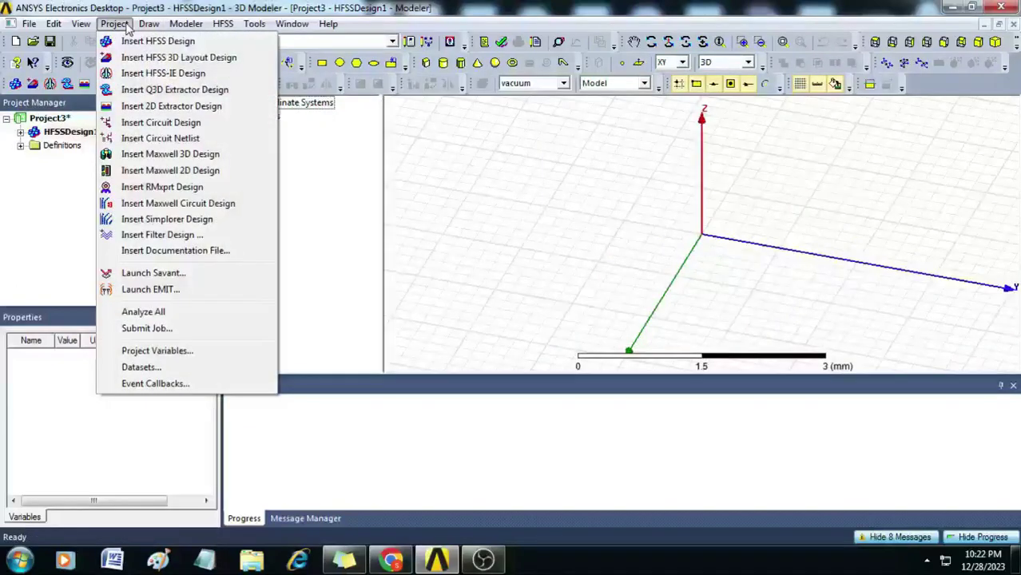
{"action": "left_click", "coordinate": [173, 353]}
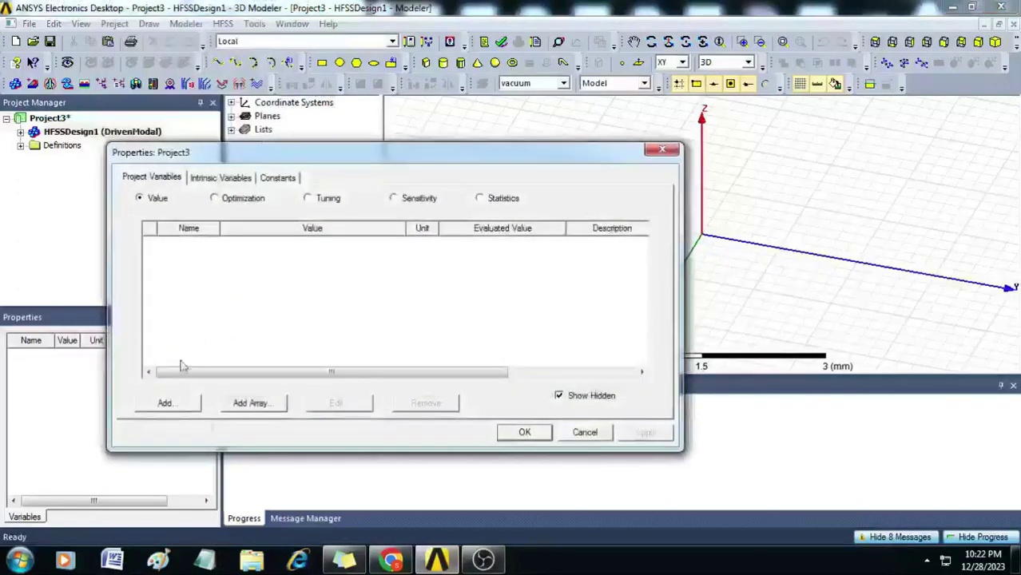
{"action": "left_click", "coordinate": [165, 403]}
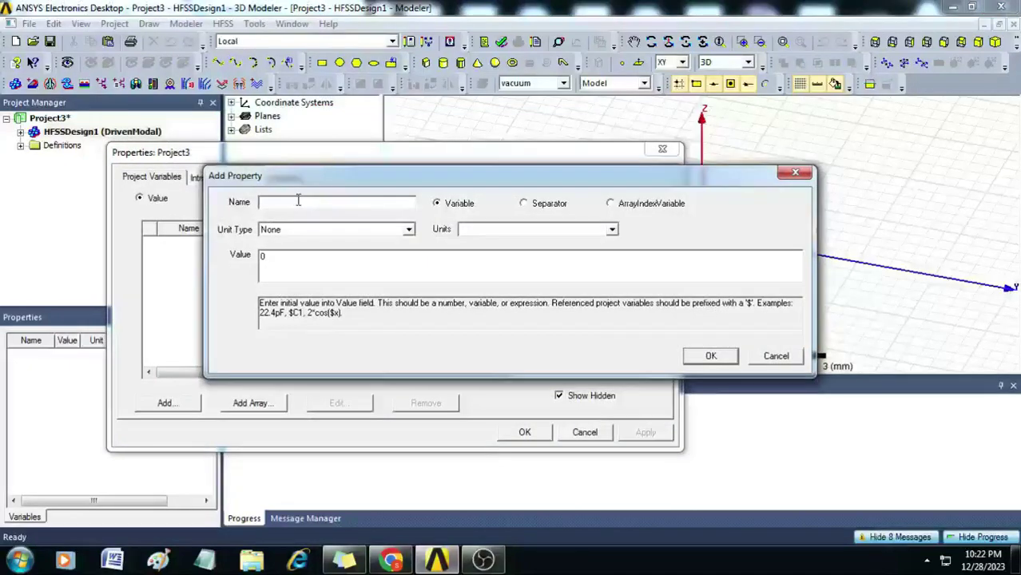
{"action": "type", "text": "Wo"}
{"action": "key", "text": "BackSpace"}
{"action": "type", "text": "p"}
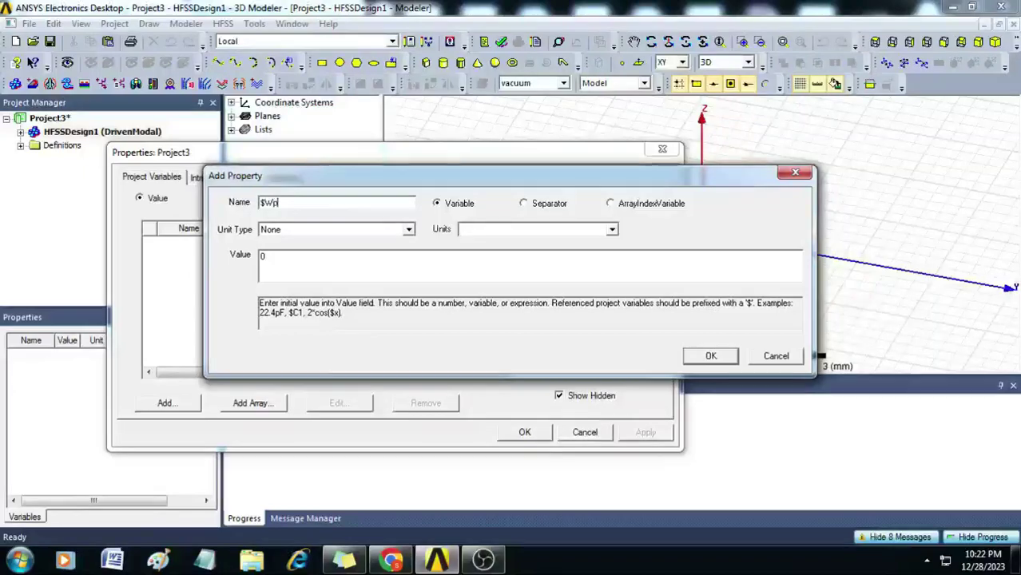
{"action": "key", "text": "Tab"}
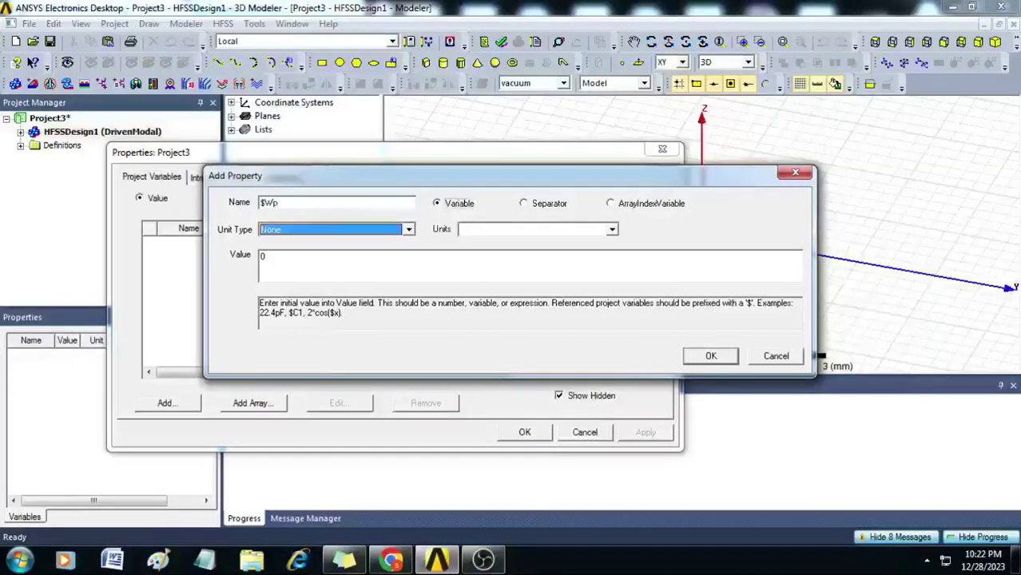
{"action": "key", "text": "l"}
{"action": "key", "text": "Tab"}
{"action": "key", "text": "Tab"}
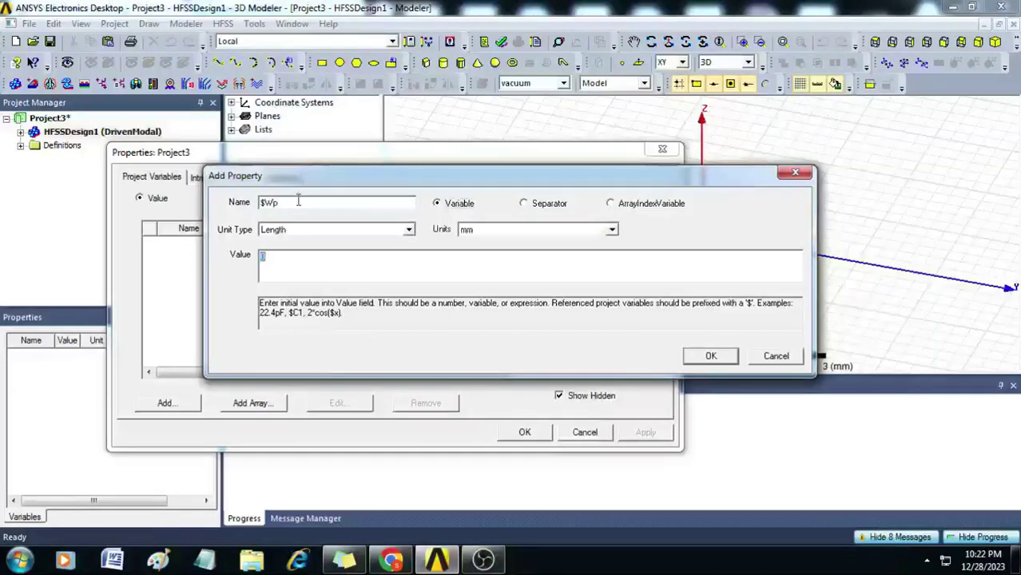
{"action": "type", "text": "37"}
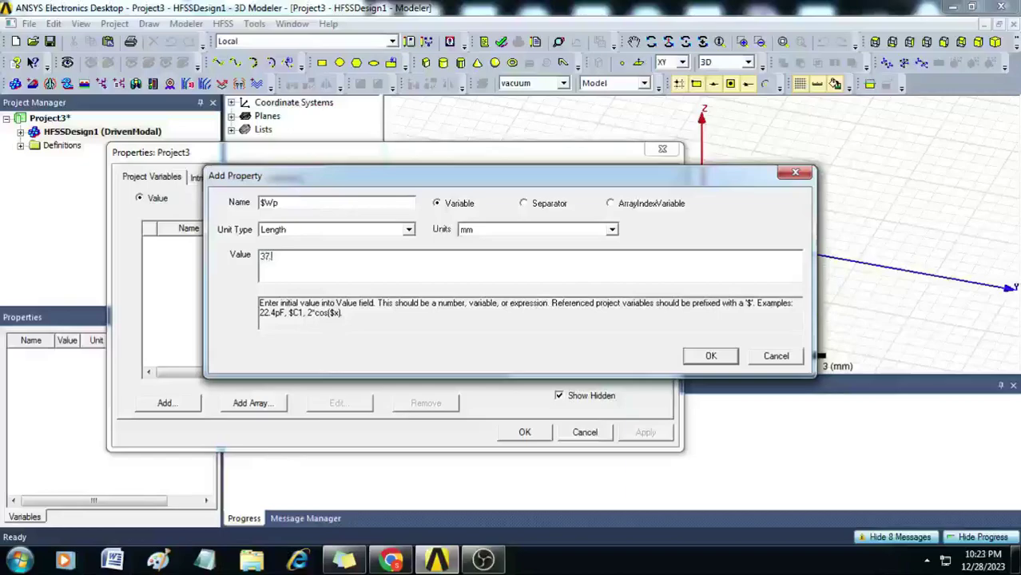
{"action": "type", "text": ".26"}
{"action": "left_click", "coordinate": [711, 356]}
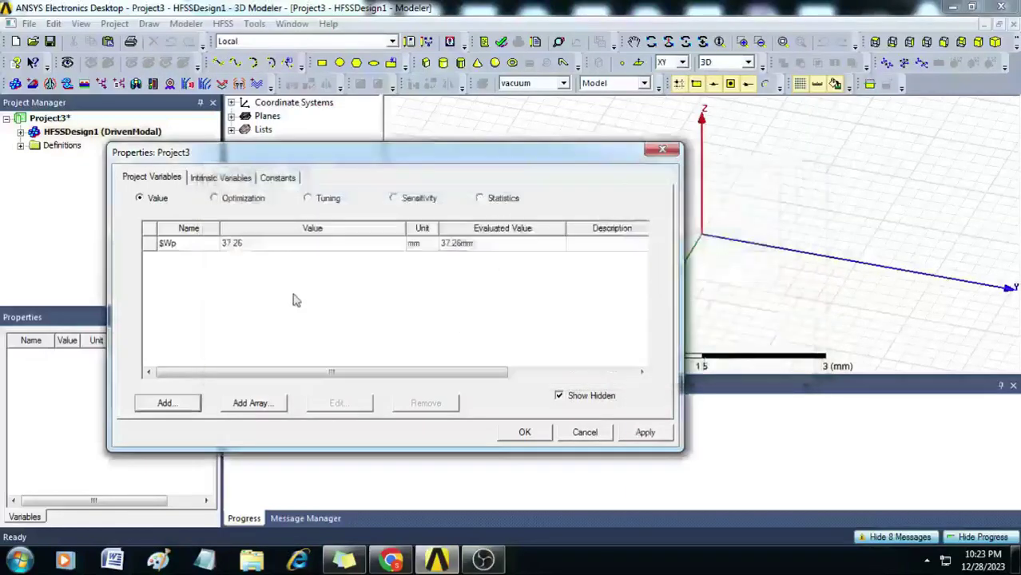
Add a project variable $Lp with unit type Length and a value of 28.81 mm.
{"action": "left_click", "coordinate": [171, 404]}
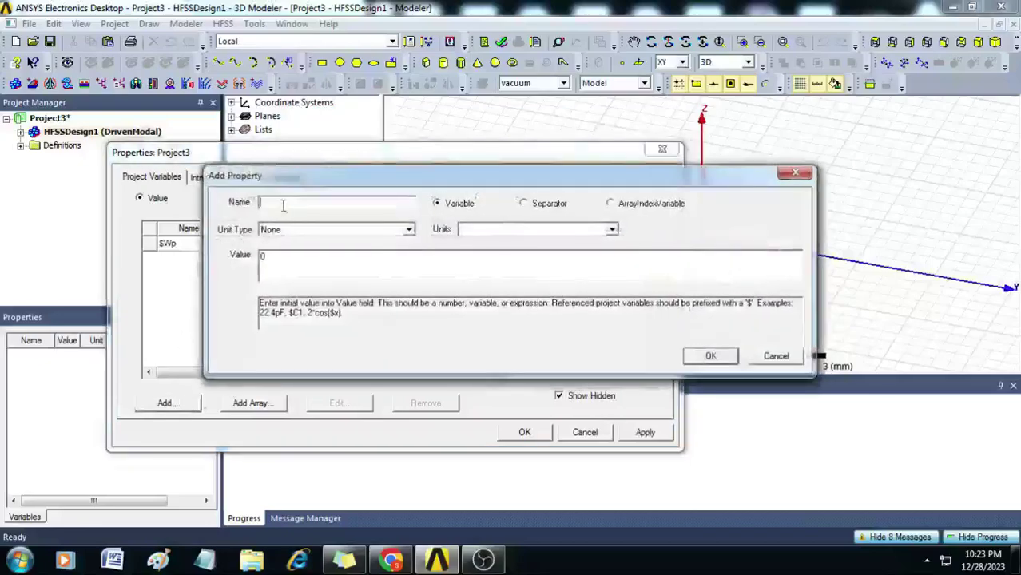
{"action": "type", "text": "$Lp"}
{"action": "key", "text": "Tab"}
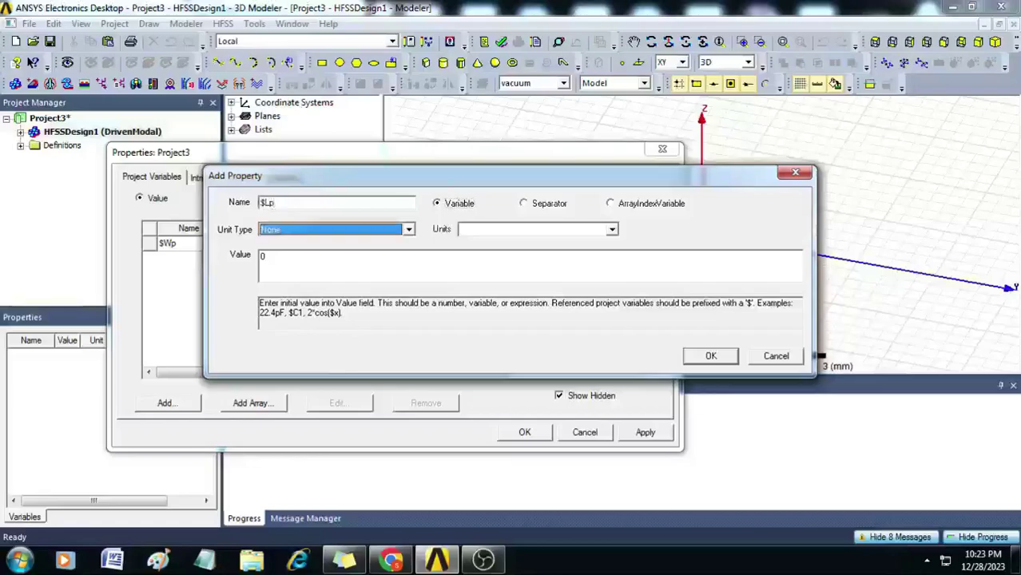
{"action": "key", "text": "l"}
{"action": "key", "text": "Tab"}
{"action": "key", "text": "Tab"}
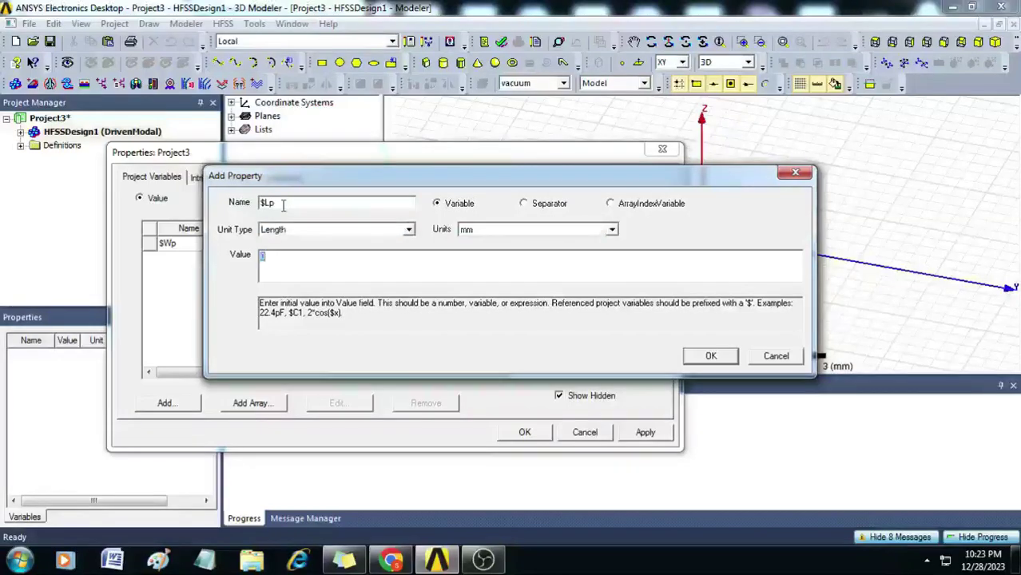
{"action": "type", "text": "28.81"}
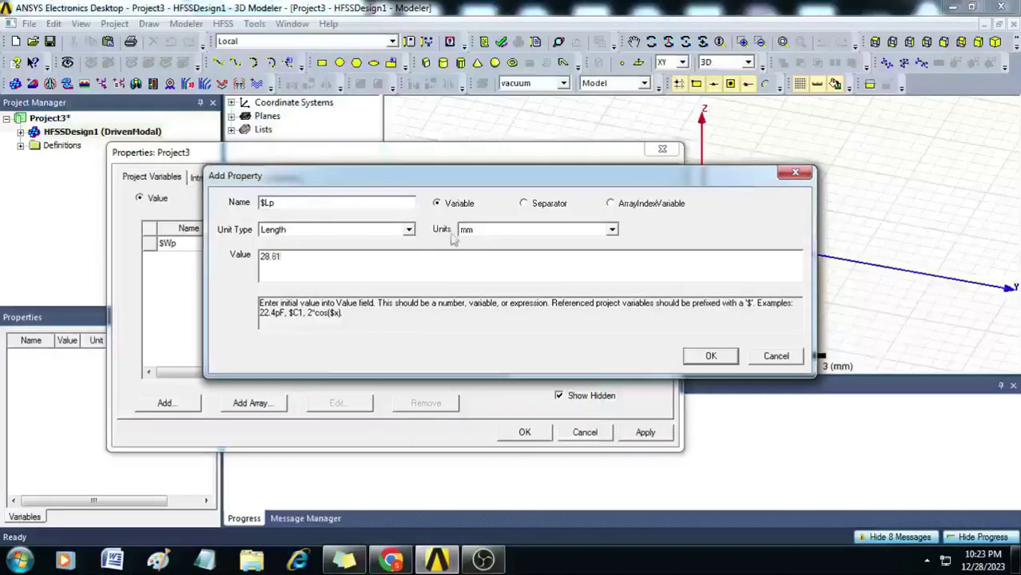
{"action": "left_click", "coordinate": [710, 355]}
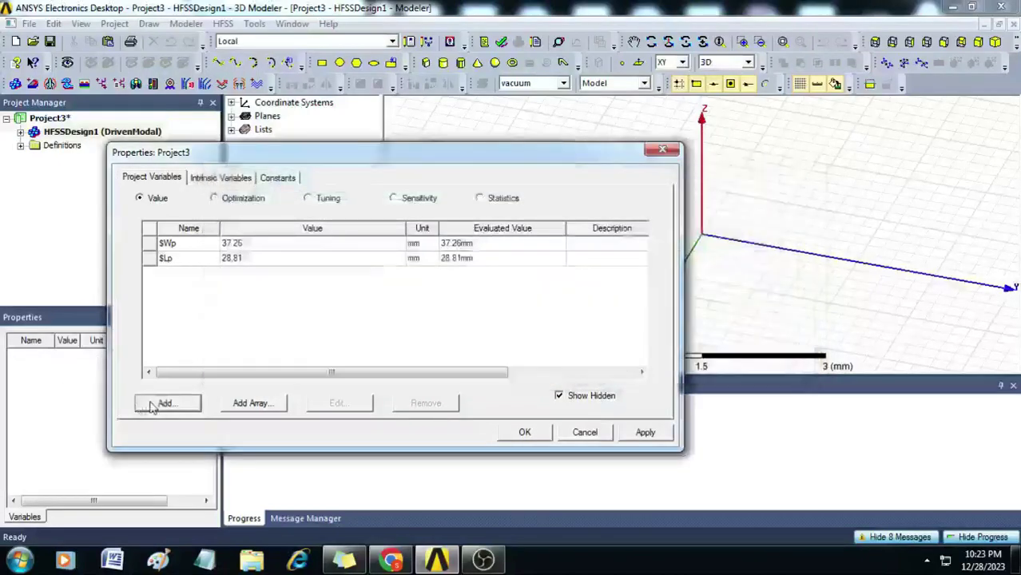
Add a project variable $Wg with unit type Length and a value of 49.22 mm.
{"action": "left_click", "coordinate": [157, 404]}
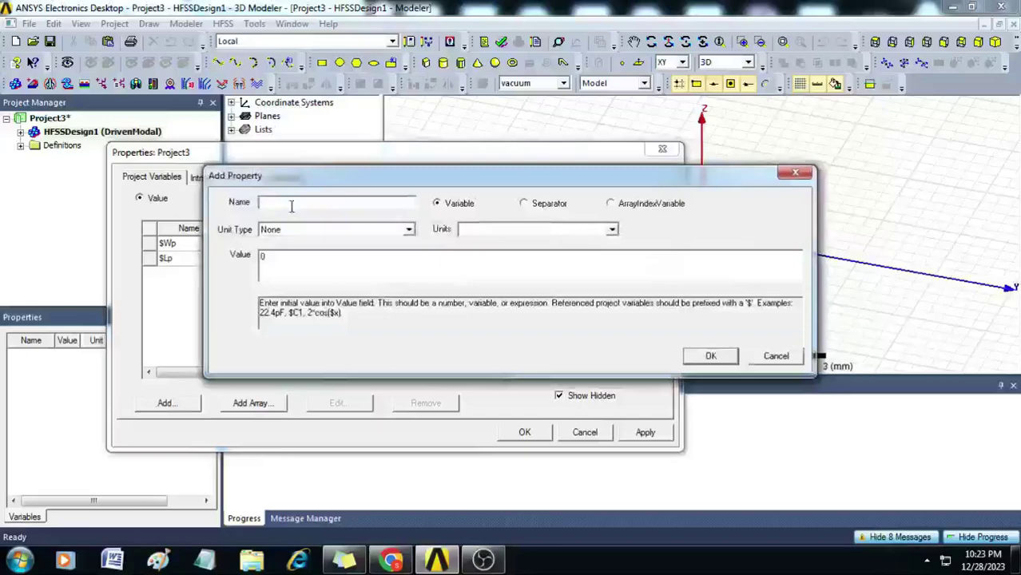
{"action": "type", "text": "$W"}
{"action": "key", "text": "Tab"}
{"action": "key", "text": "Tab"}
{"action": "key", "text": "l"}
{"action": "key", "text": "Tab"}
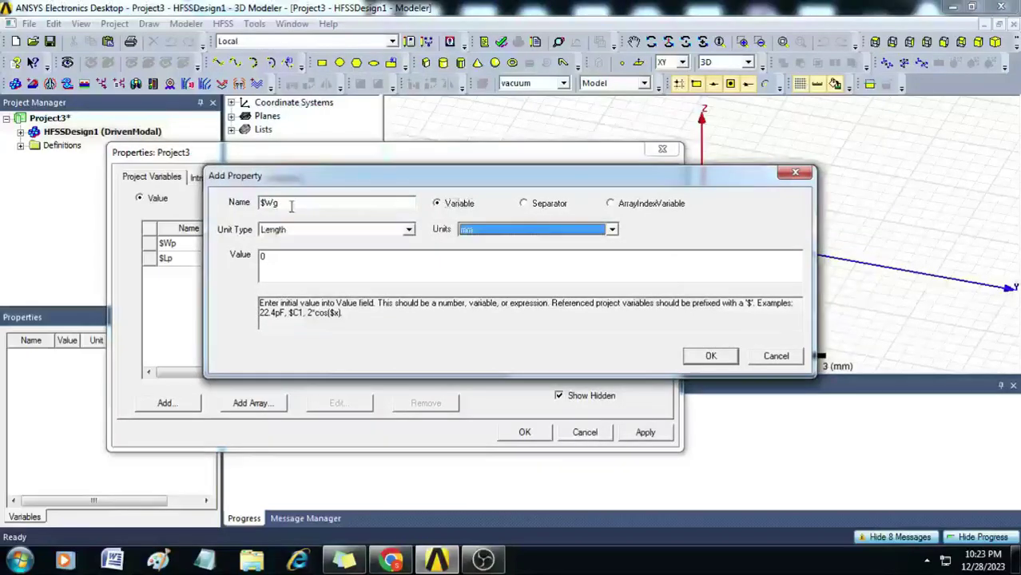
{"action": "key", "text": "Tab"}
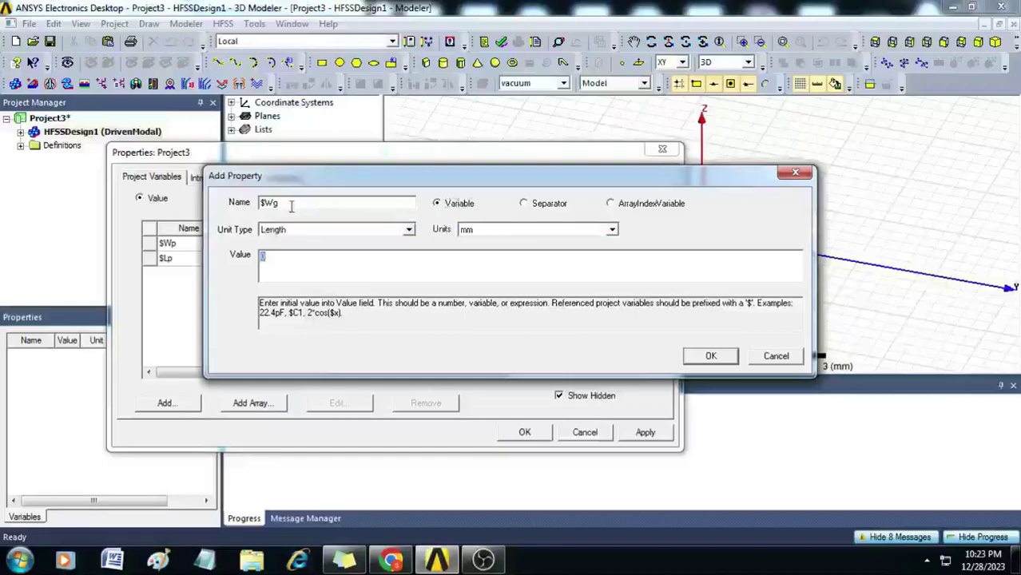
{"action": "type", "text": "45"}
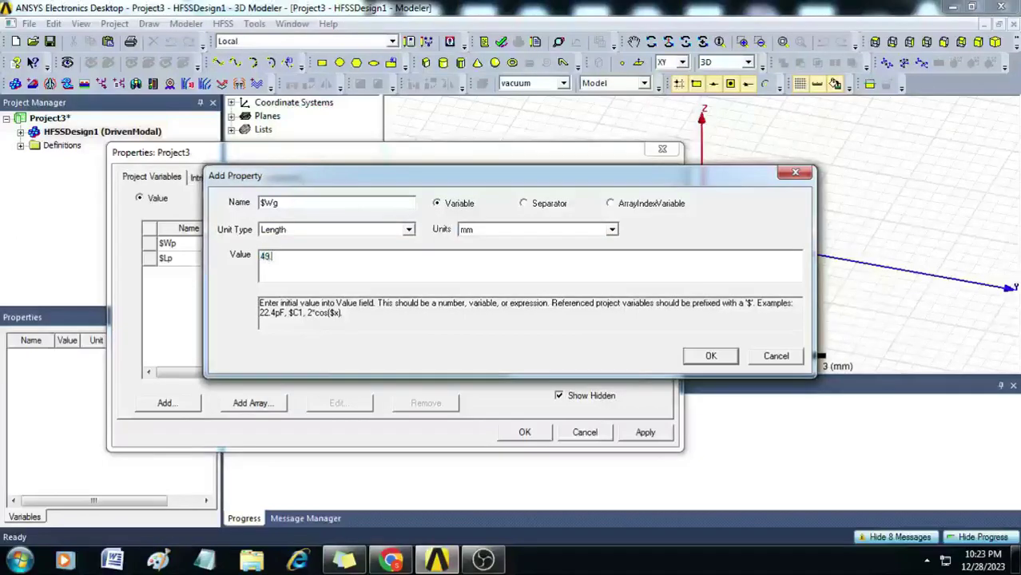
{"action": "type", "text": ".22"}
{"action": "left_click", "coordinate": [711, 356]}
Add a project variable $Lg with unit type Length and a value of 40.79 mm.
{"action": "left_click", "coordinate": [190, 402]}
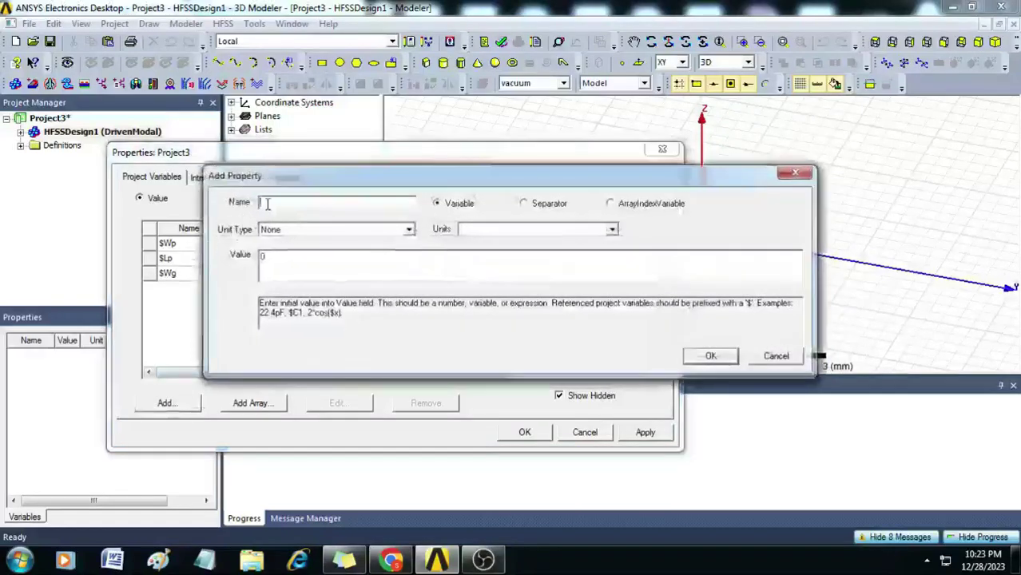
{"action": "type", "text": "$W"}
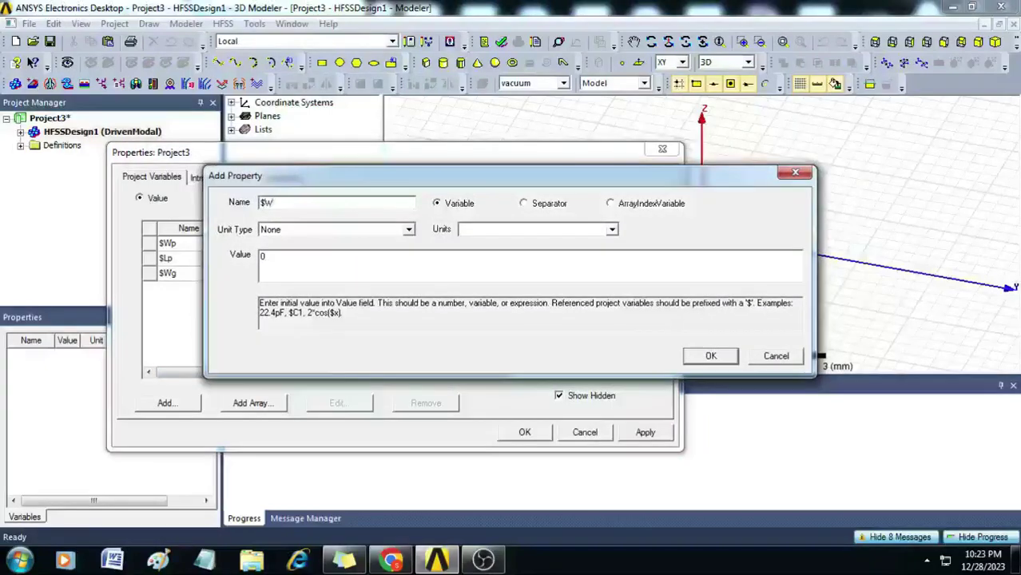
{"action": "key", "text": "BackSpace"}
{"action": "type", "text": "Lg"}
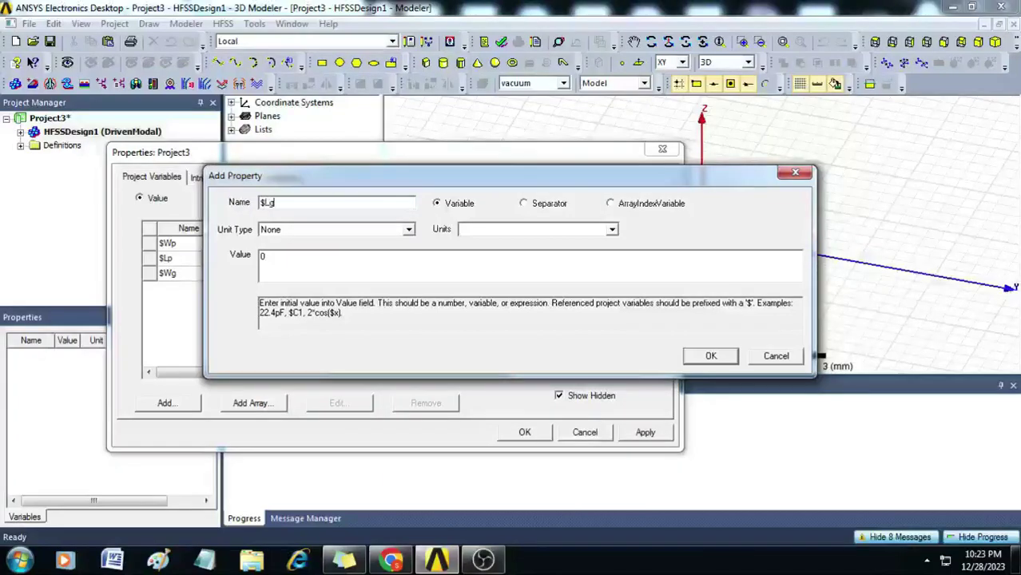
{"action": "key", "text": "Tab"}
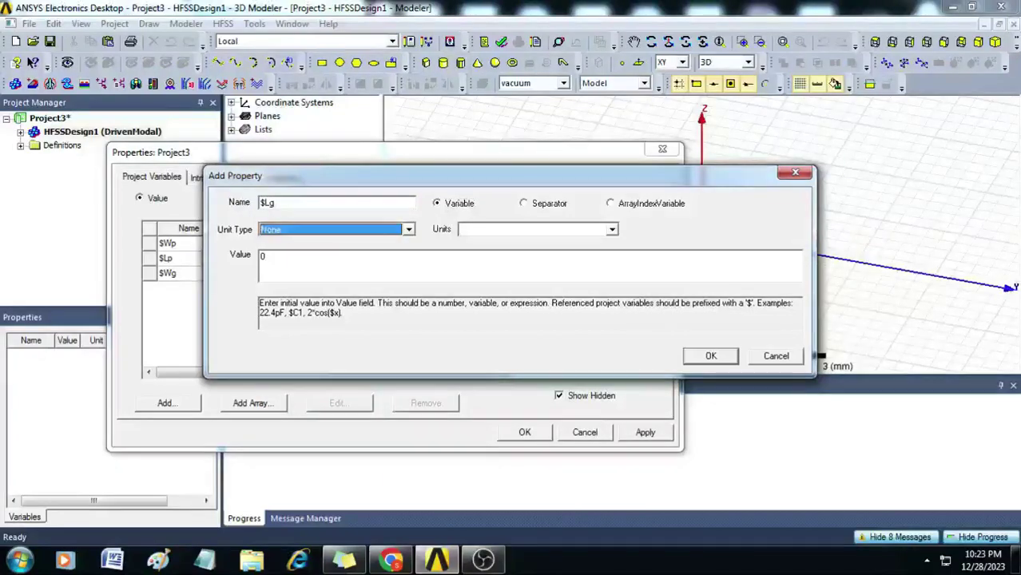
{"action": "key", "text": "l"}
{"action": "key", "text": "Tab"}
{"action": "key", "text": "Tab"}
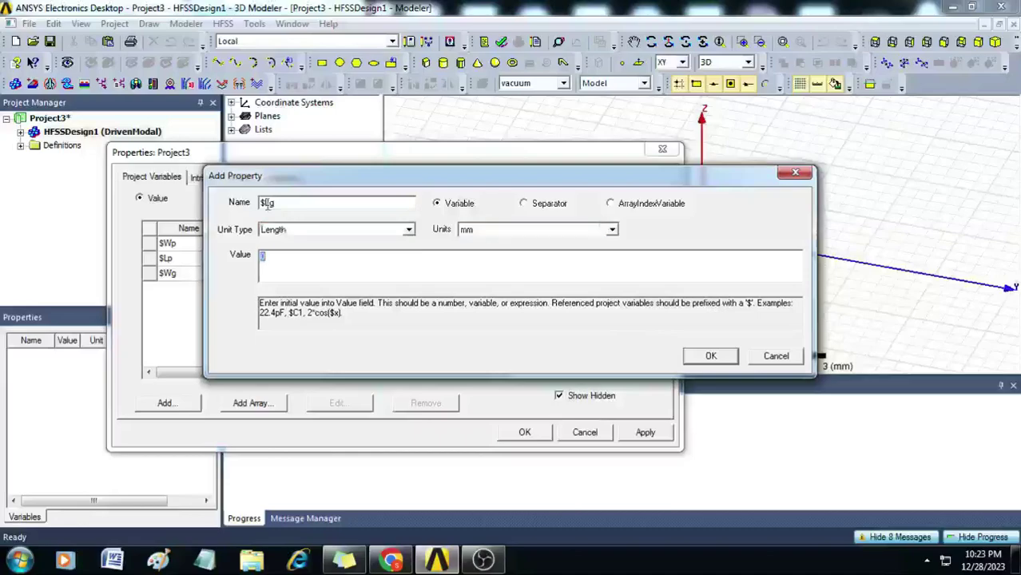
{"action": "type", "text": "40.73"}
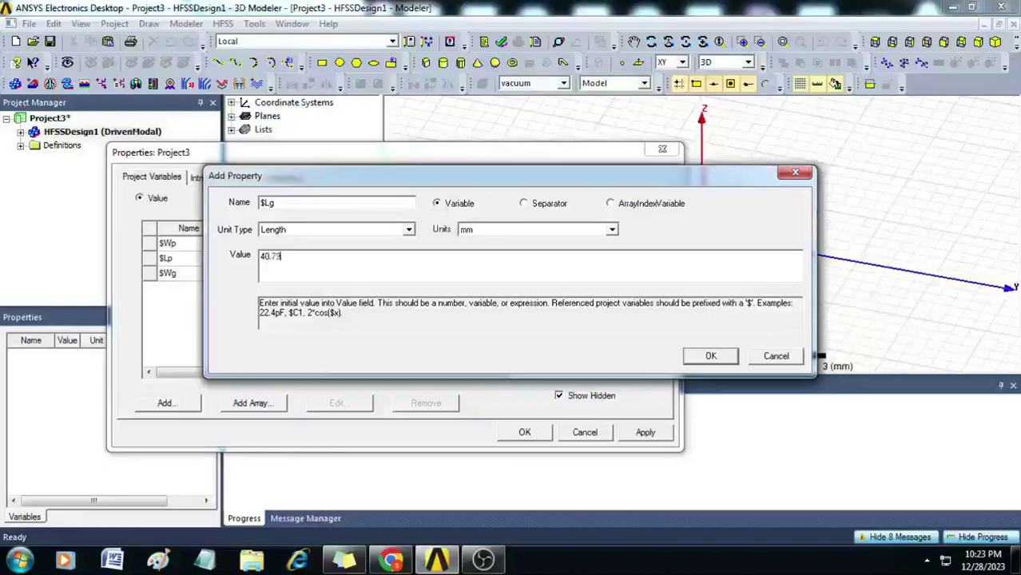
{"action": "left_click", "coordinate": [710, 355]}
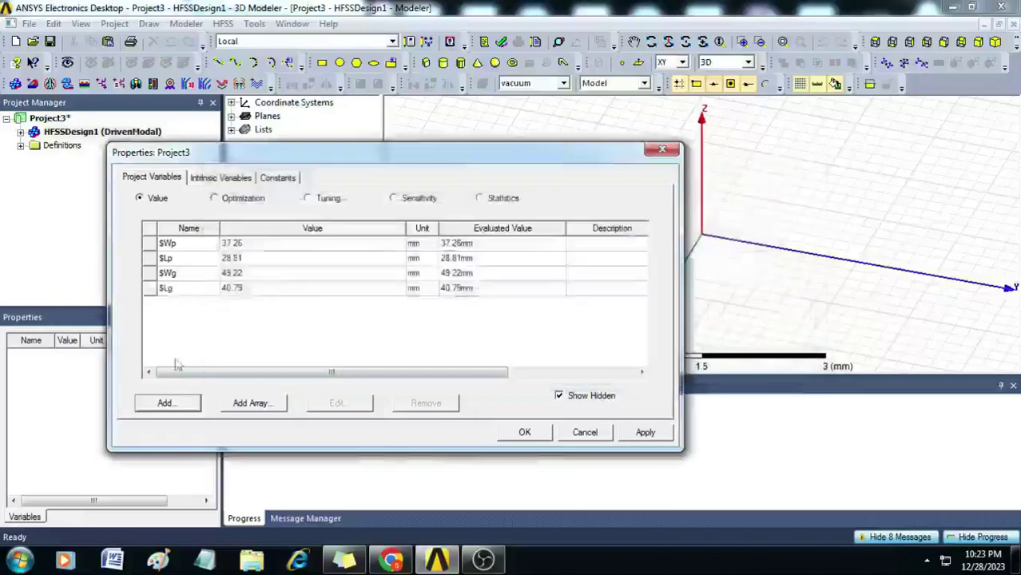
Add a project variable $Lf with unit type Length and a value of 15.16 mm.
{"action": "left_click", "coordinate": [167, 403]}
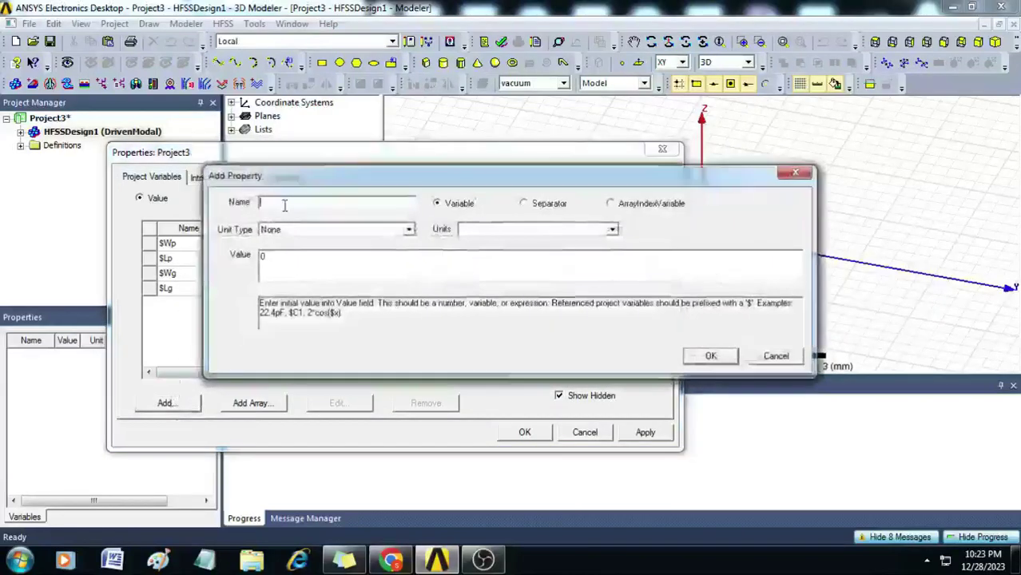
{"action": "type", "text": "$Lf"}
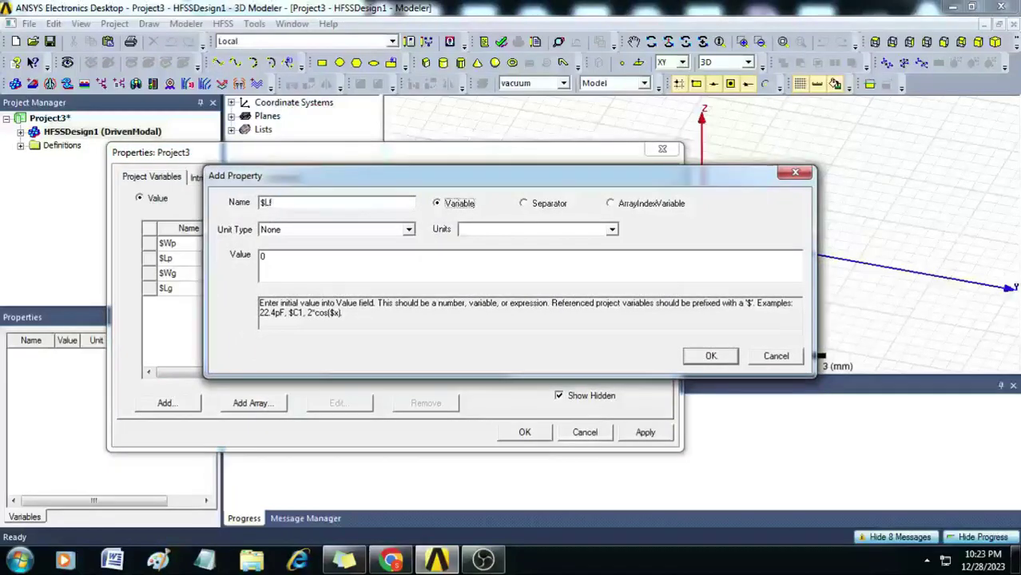
{"action": "key", "text": "Tab"}
{"action": "key", "text": "Down"}
{"action": "key", "text": "Tab"}
{"action": "key", "text": "Tab"}
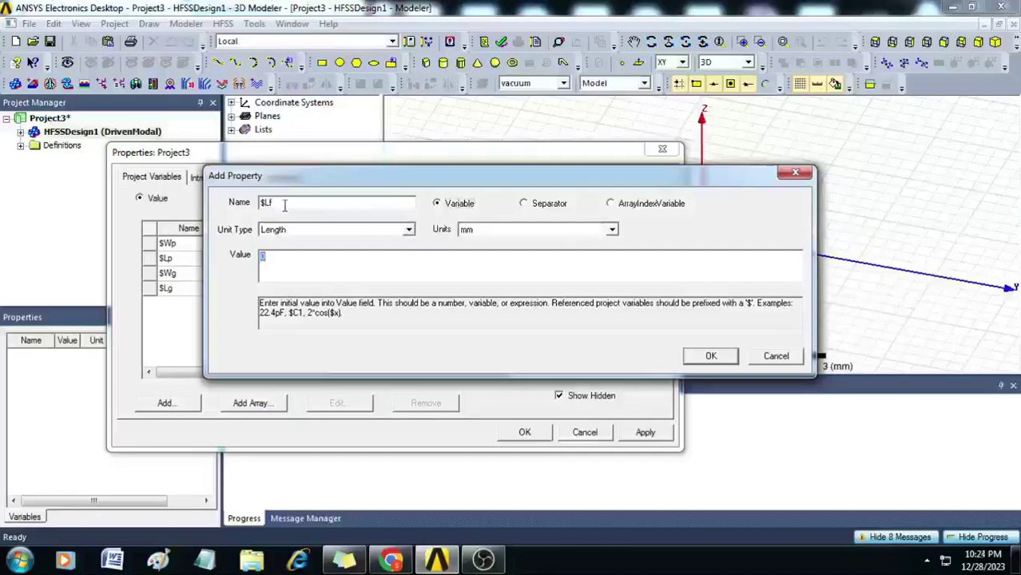
{"action": "type", "text": "15"}
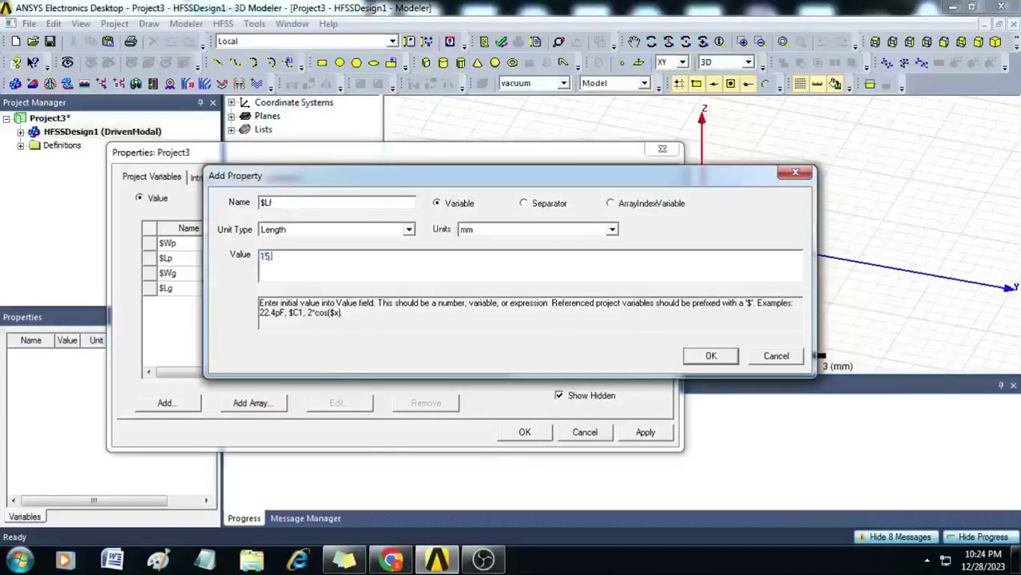
{"action": "type", "text": ".18"}
{"action": "left_click", "coordinate": [710, 356]}
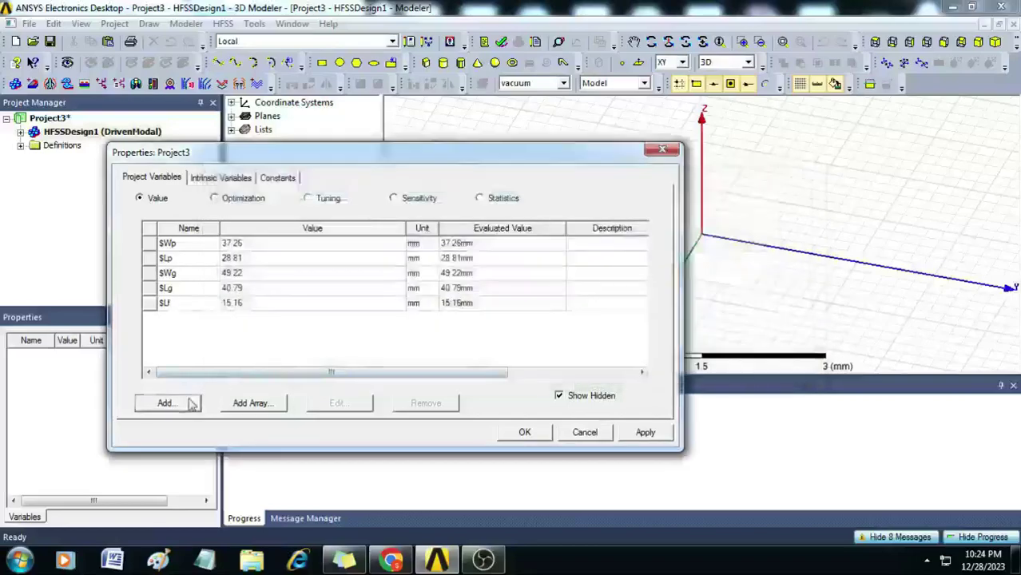
Add a project variable $Wf with unit type Length and a value of 3.2 mm.
{"action": "left_click", "coordinate": [166, 403]}
{"action": "type", "text": "$Wf"}
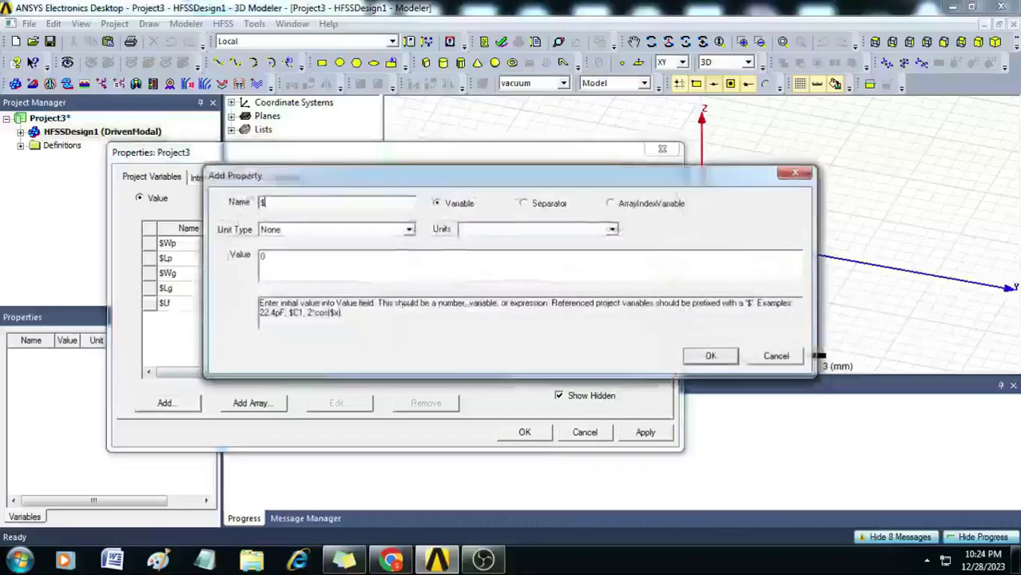
{"action": "key", "text": "Tab"}
{"action": "key", "text": "Tab"}
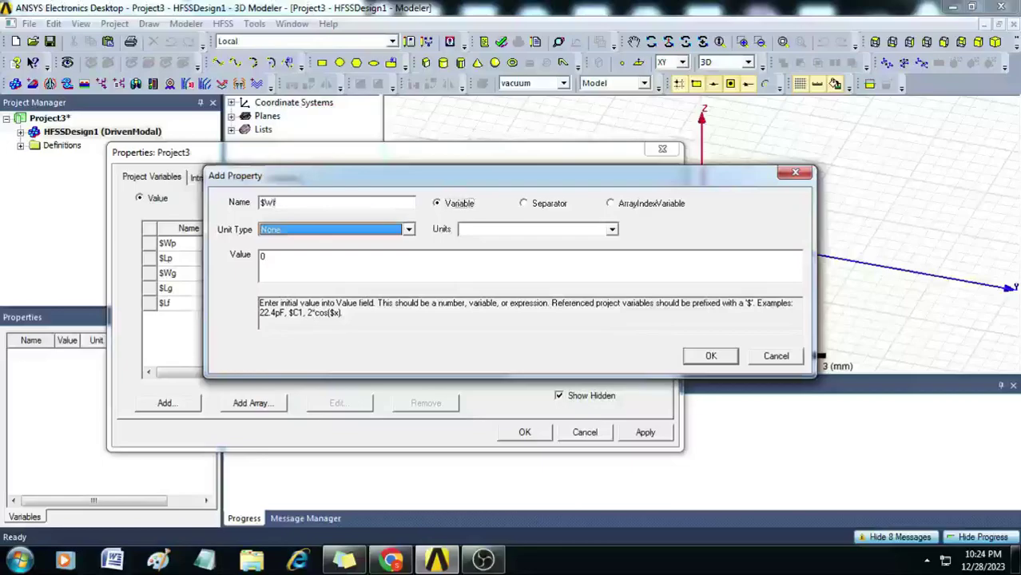
{"action": "key", "text": "l"}
{"action": "key", "text": "Tab"}
{"action": "key", "text": "Tab"}
{"action": "type", "text": "3.2"}
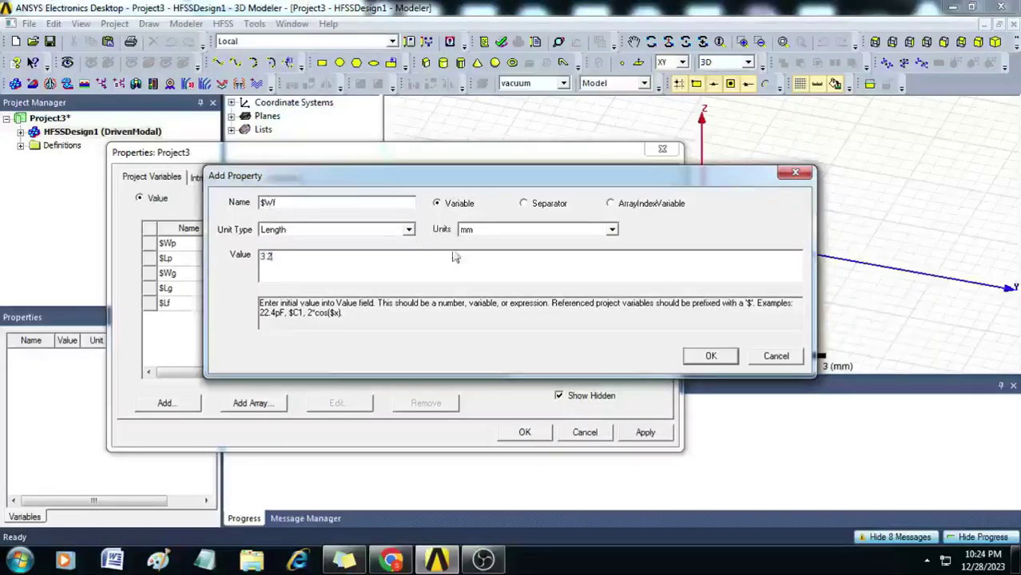
{"action": "left_click", "coordinate": [711, 356]}
Add a project variable $Wi with unit type Length and a value of 4 mm.
{"action": "left_click", "coordinate": [165, 402]}
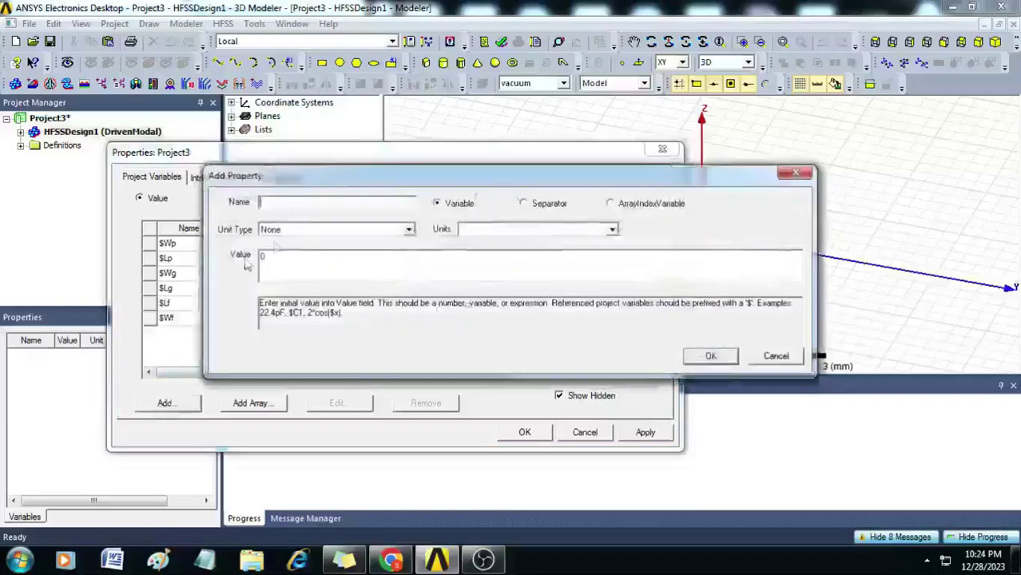
{"action": "type", "text": "$W"}
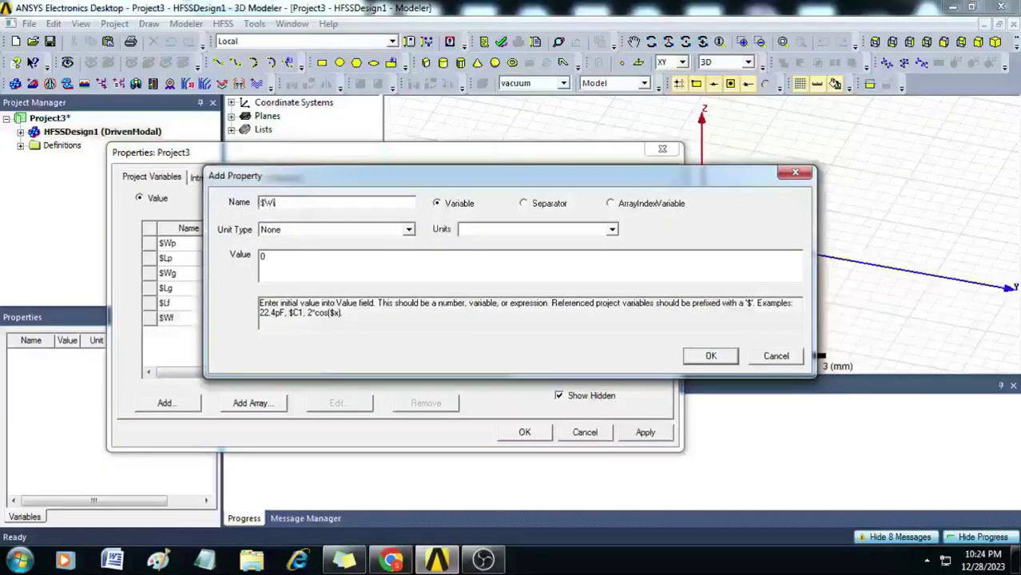
{"action": "type", "text": "i"}
{"action": "key", "text": "Tab"}
{"action": "key", "text": "Tab"}
{"action": "key", "text": "Down"}
{"action": "key", "text": "Tab"}
{"action": "key", "text": "Tab"}
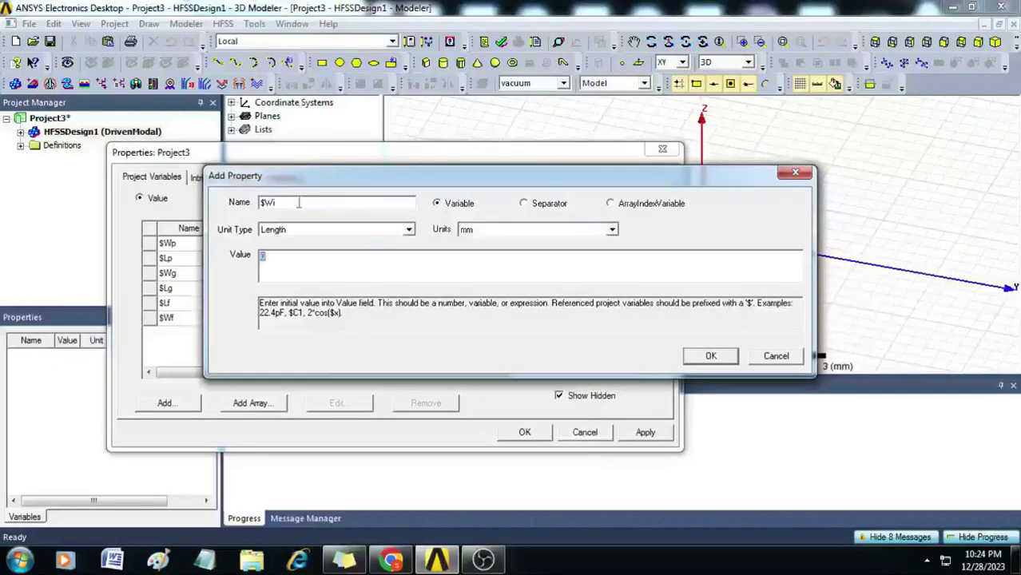
{"action": "type", "text": "4"}
{"action": "left_click", "coordinate": [710, 356]}
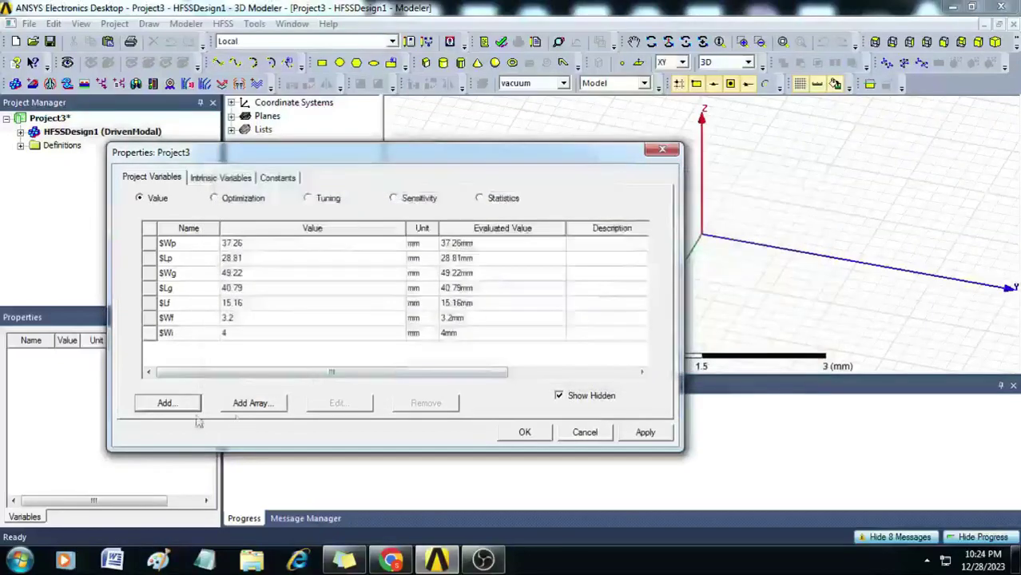
Add a project variable $Li with unit type Length and a value of 9.18 mm, then accept the project variables.
{"action": "left_click", "coordinate": [166, 403]}
{"action": "type", "text": "$L"}
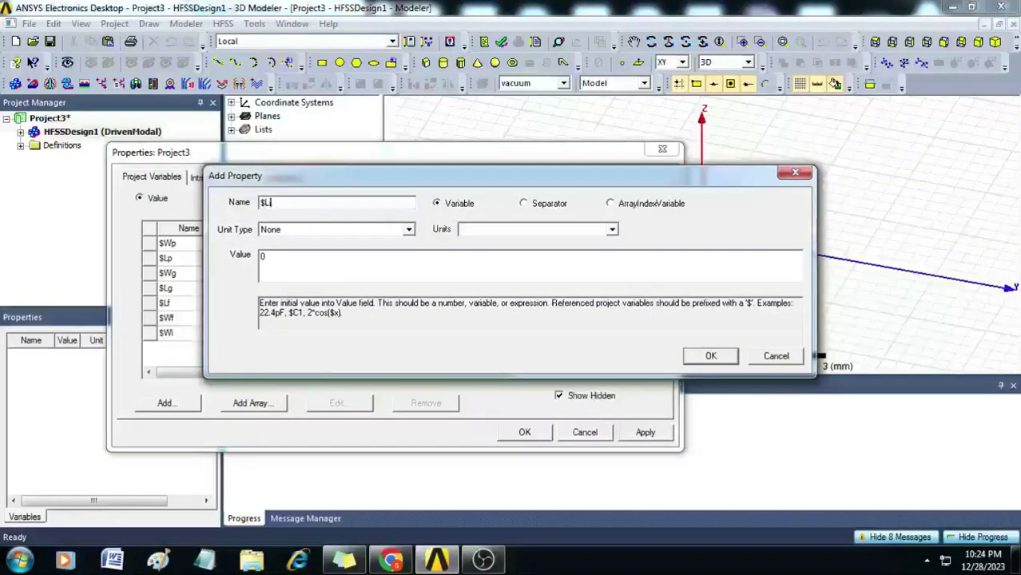
{"action": "key", "text": "Tab"}
{"action": "key", "text": "Tab"}
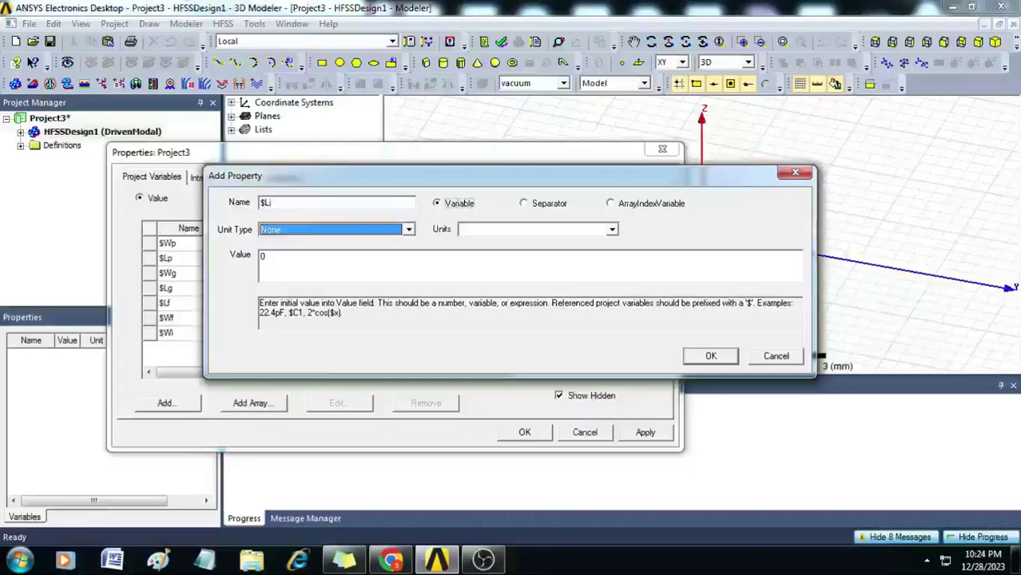
{"action": "key", "text": "l"}
{"action": "key", "text": "Tab"}
{"action": "key", "text": "Tab"}
{"action": "type", "text": "9.1"}
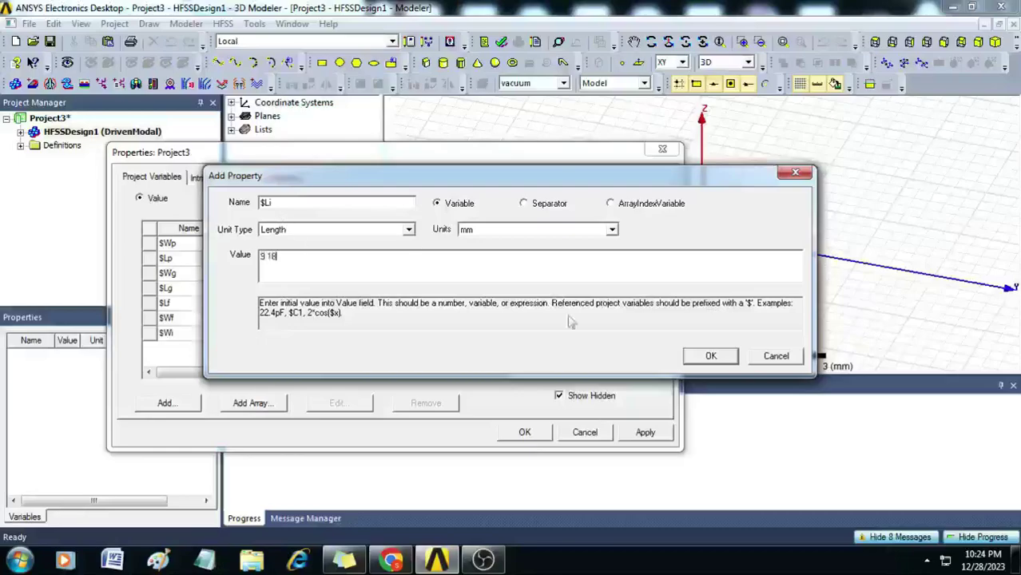
{"action": "left_click", "coordinate": [710, 356]}
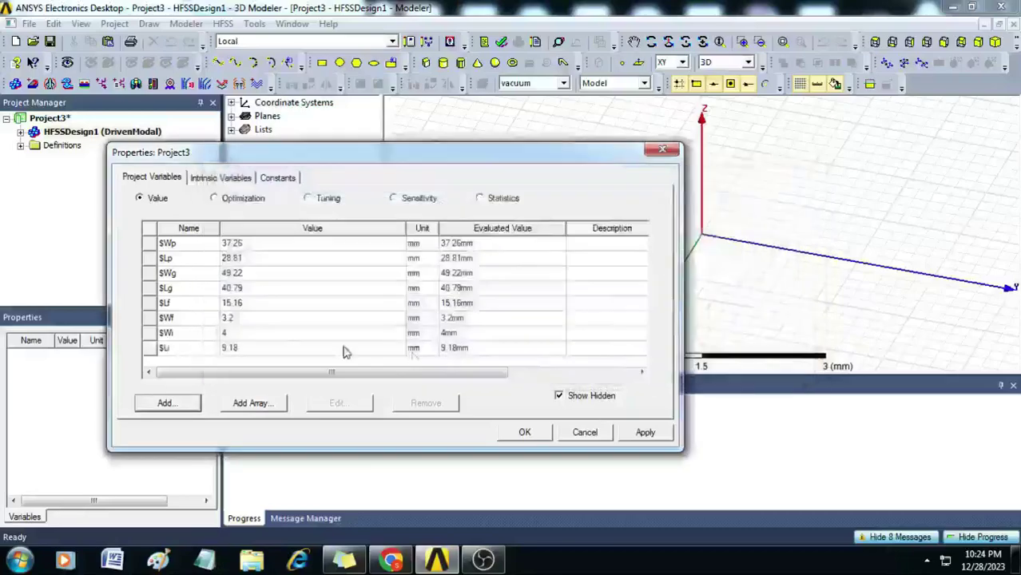
{"action": "left_click", "coordinate": [524, 433]}
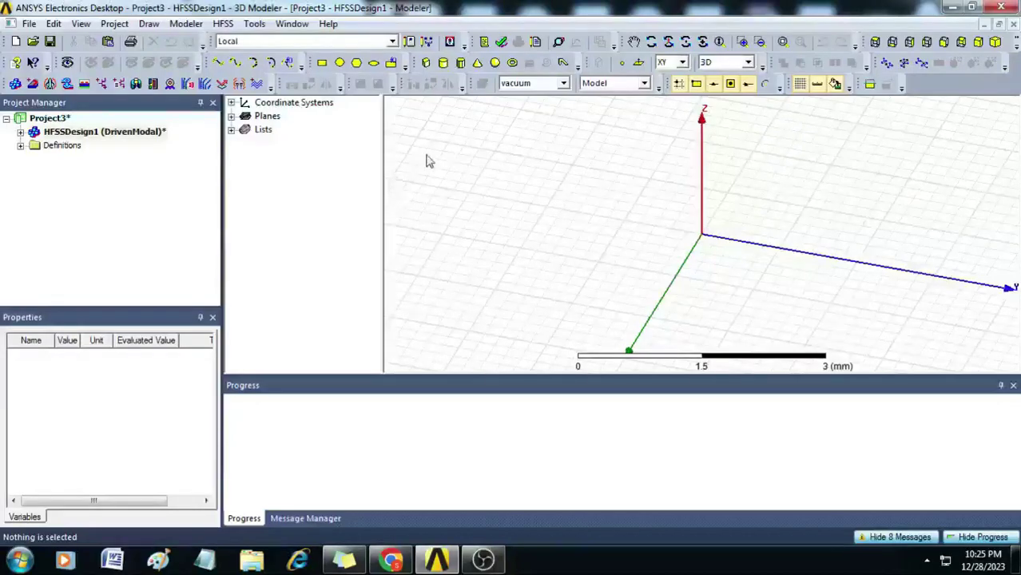
Draw a box about 2.4 mm by 2.8 mm and 0.2 mm high near the origin.
{"action": "left_click", "coordinate": [427, 64]}
{"action": "left_click", "coordinate": [598, 153]}
{"action": "left_click", "coordinate": [759, 297]}
{"action": "left_click", "coordinate": [776, 246]}
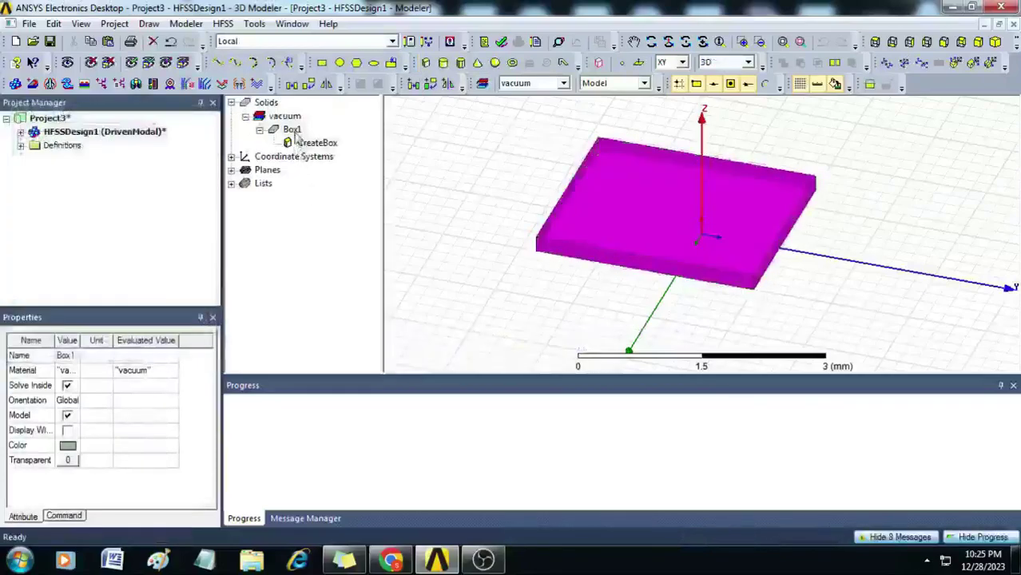
Rename the new box as Substrate and assign it the FR4_epoxy material.
{"action": "double_click", "coordinate": [292, 131]}
{"action": "left_click", "coordinate": [282, 221]}
{"action": "type", "text": "Substrate"}
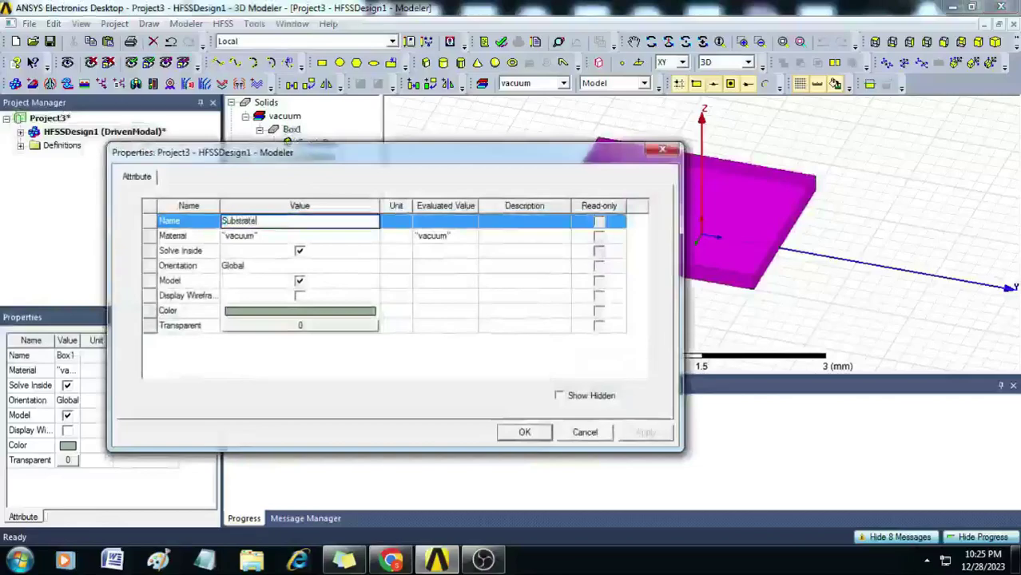
{"action": "left_click", "coordinate": [272, 237]}
{"action": "left_click", "coordinate": [267, 249]}
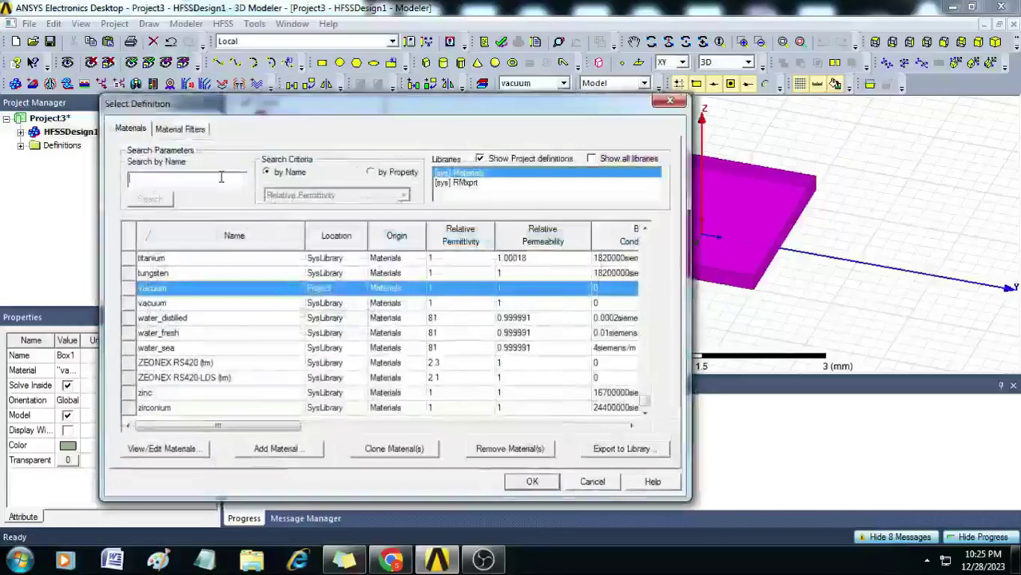
{"action": "type", "text": "FR4"}
{"action": "key", "text": "Return"}
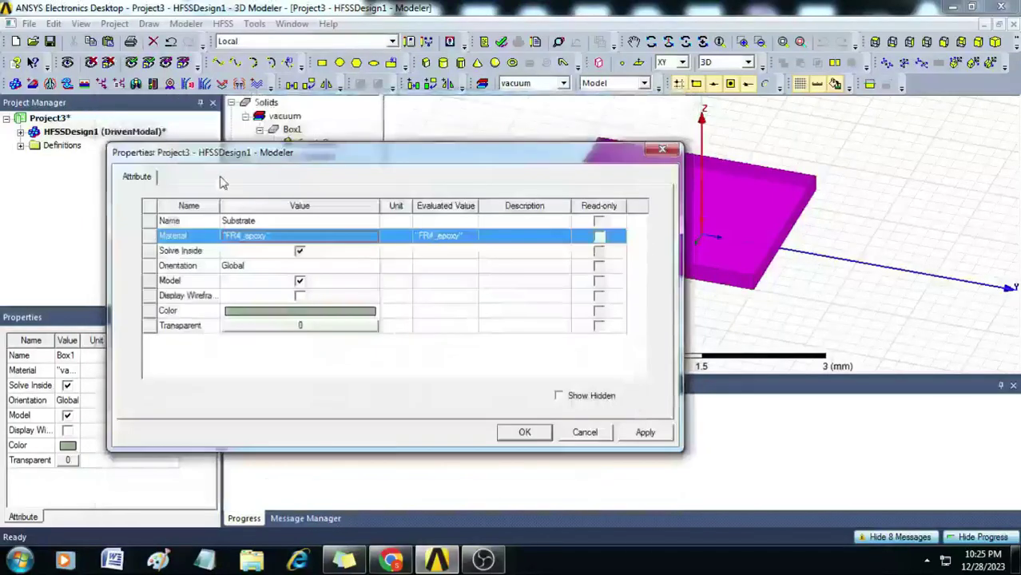
Set the substrate's colour to bright green and accept its attributes.
{"action": "left_click", "coordinate": [342, 313]}
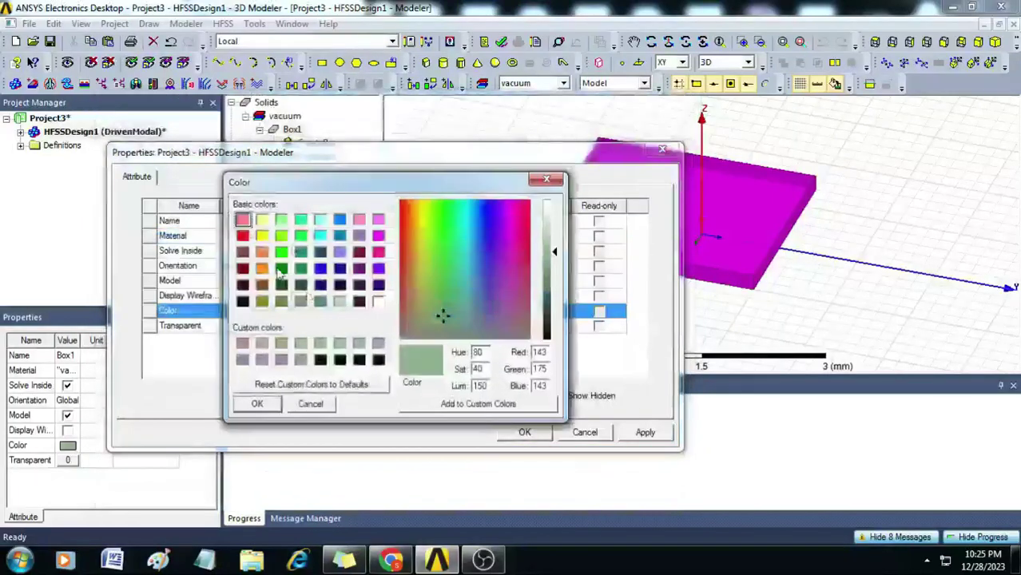
{"action": "left_click", "coordinate": [281, 253]}
{"action": "left_click", "coordinate": [257, 404]}
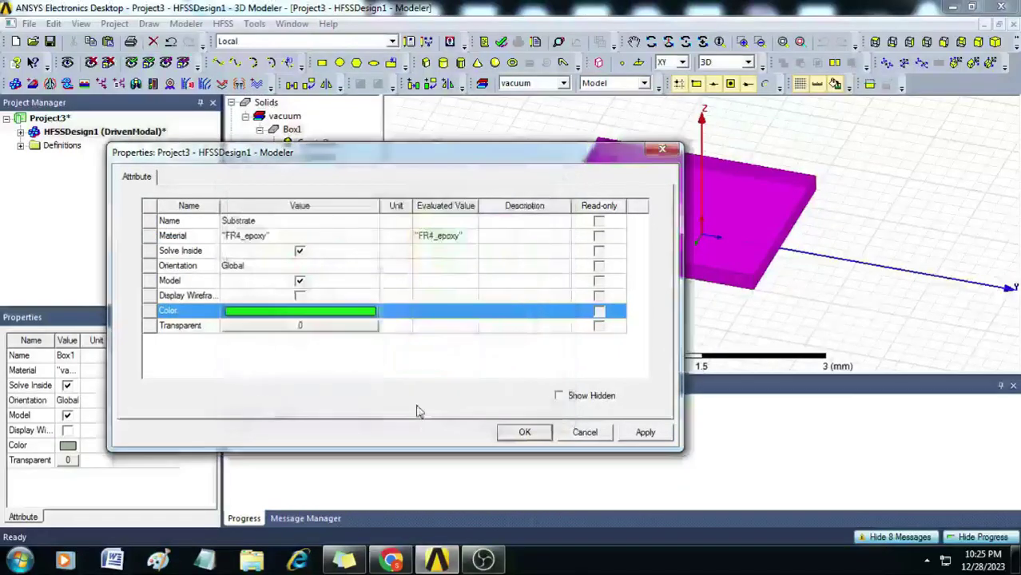
{"action": "left_click", "coordinate": [525, 432]}
Set the substrate box's position to -$Wg/2, 0, 0.
{"action": "left_click", "coordinate": [260, 130]}
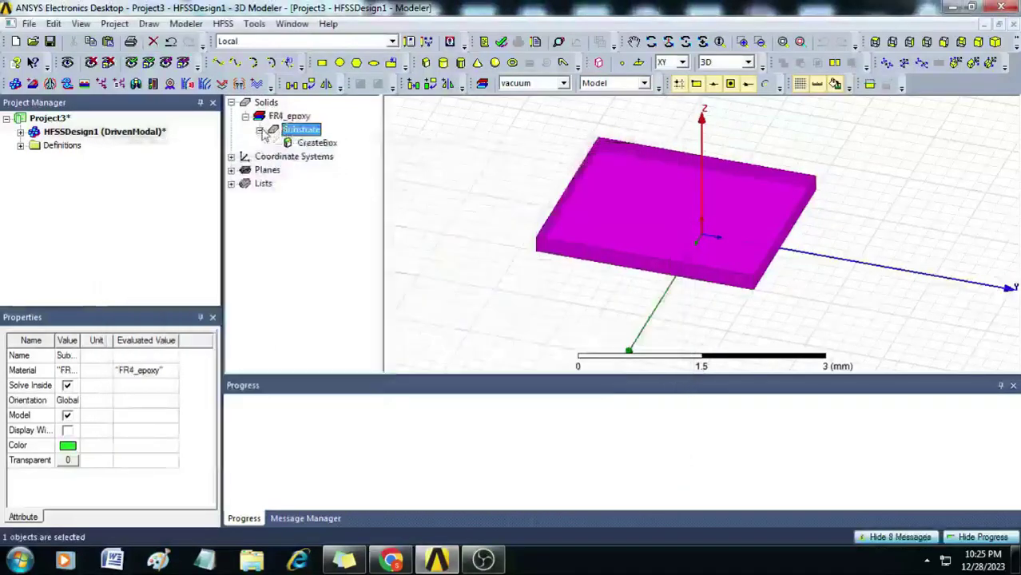
{"action": "double_click", "coordinate": [312, 143]}
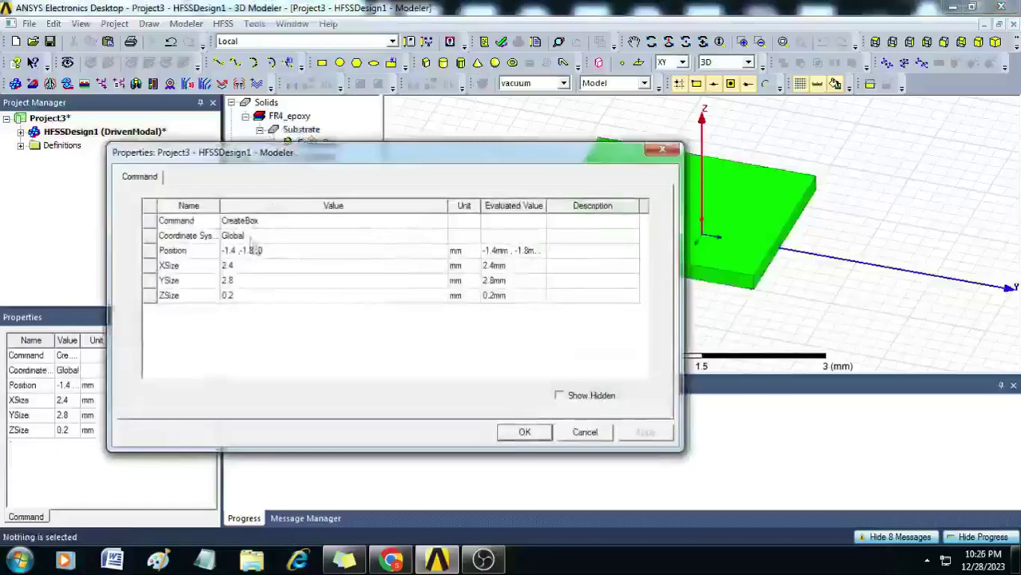
{"action": "left_click", "coordinate": [274, 253]}
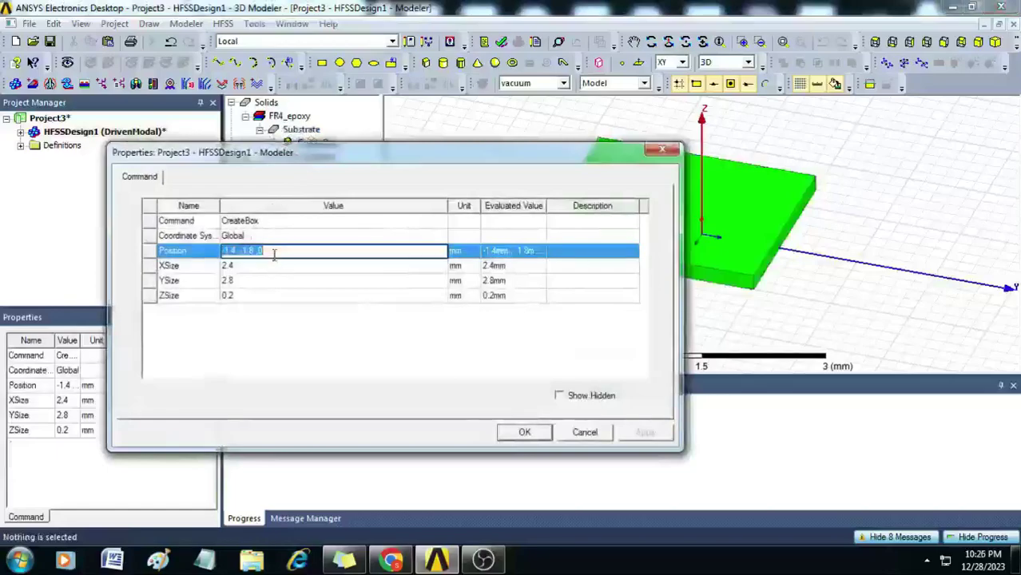
{"action": "type", "text": "-SWg"}
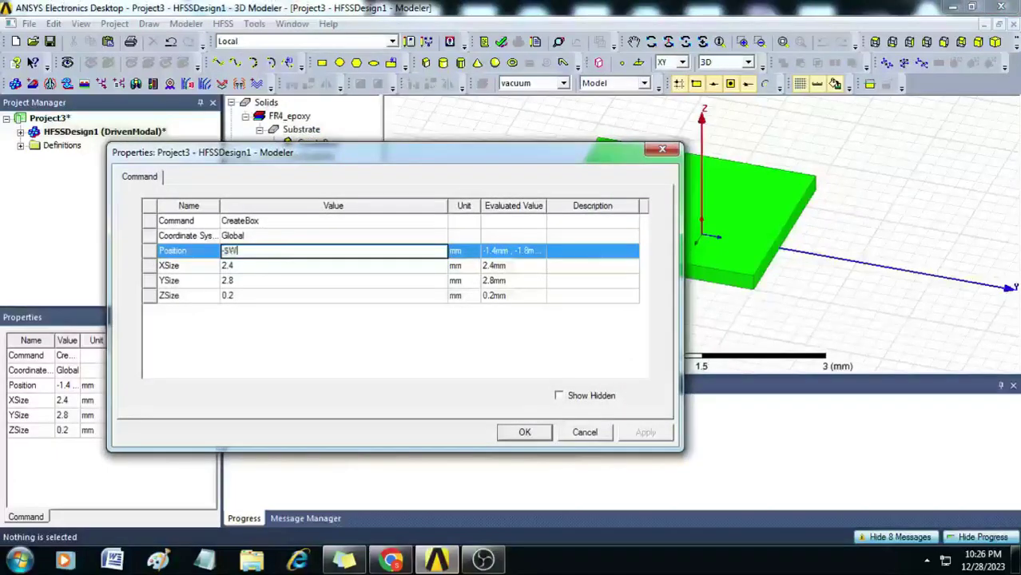
{"action": "type", "text": "/2,0,0"}
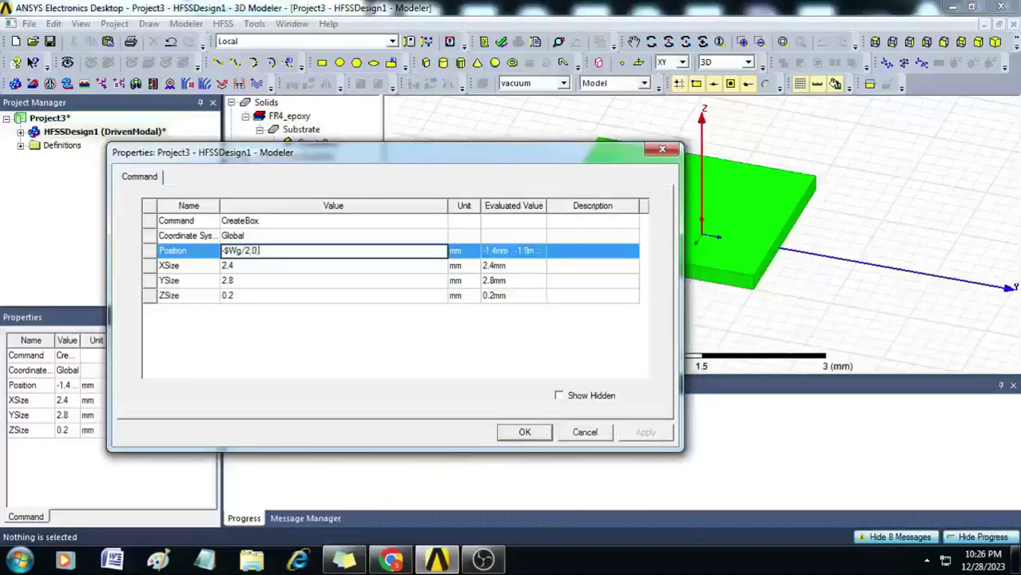
{"action": "key", "text": "Return"}
Set the substrate box's X size to $Wg and its Y size to $Lg.
{"action": "left_click", "coordinate": [247, 266]}
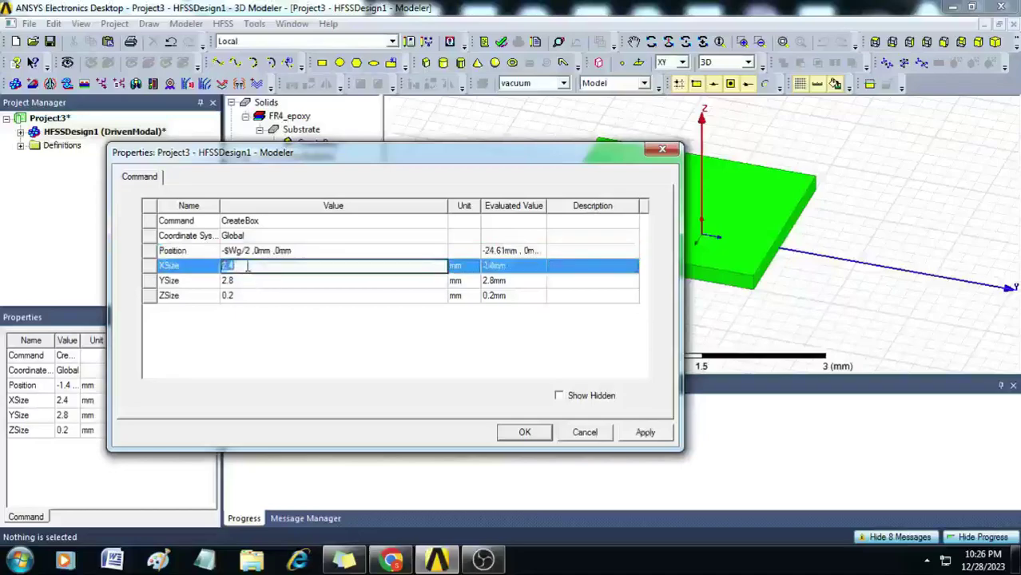
{"action": "type", "text": "$Wg"}
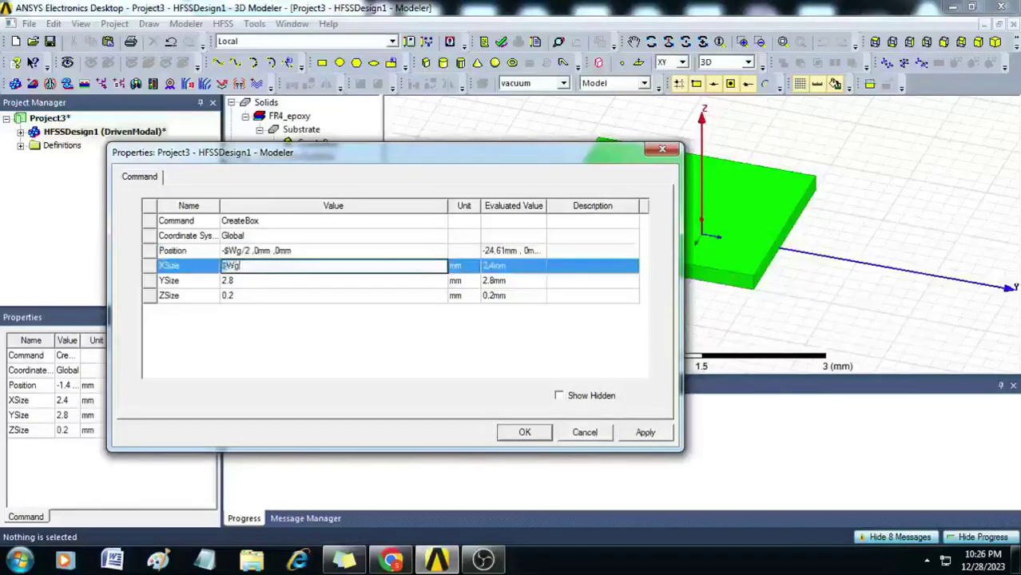
{"action": "left_click", "coordinate": [250, 282]}
{"action": "type", "text": "$Lg"}
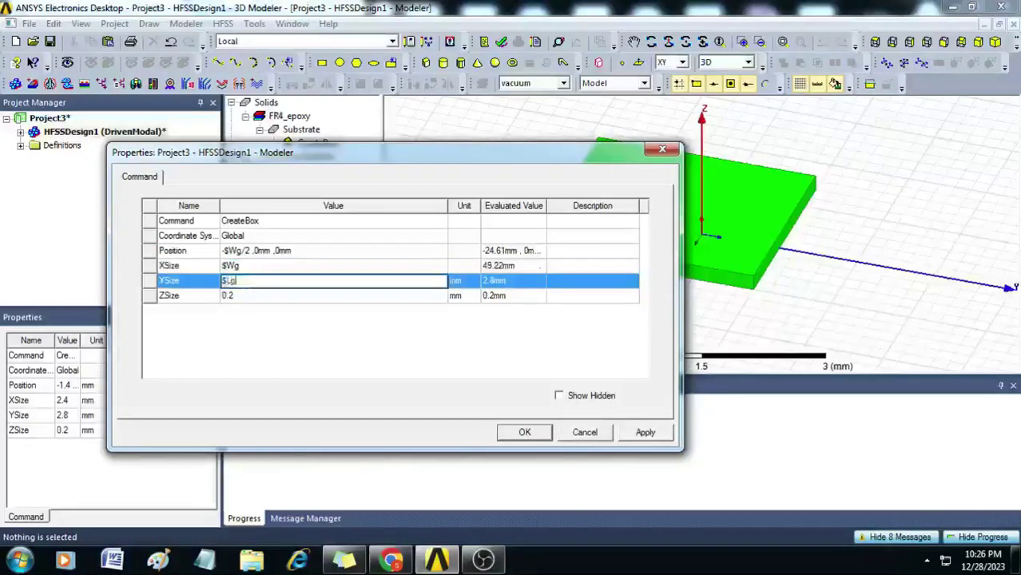
Set the substrate box's Z size to -$h and define the new variable $h as a length of 1.6 mm.
{"action": "left_click", "coordinate": [255, 295]}
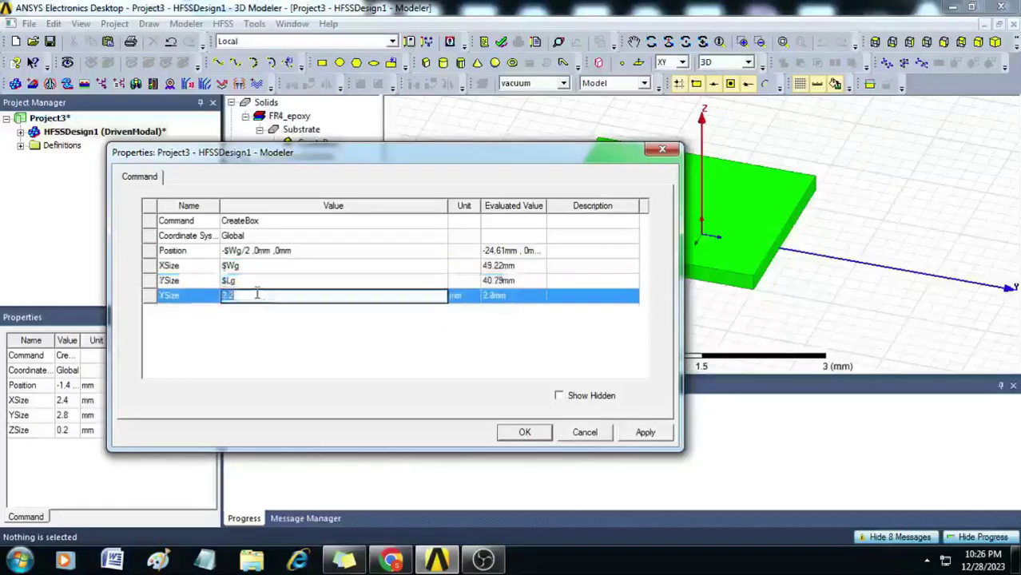
{"action": "key", "text": "BackSpace"}
{"action": "type", "text": "$h"}
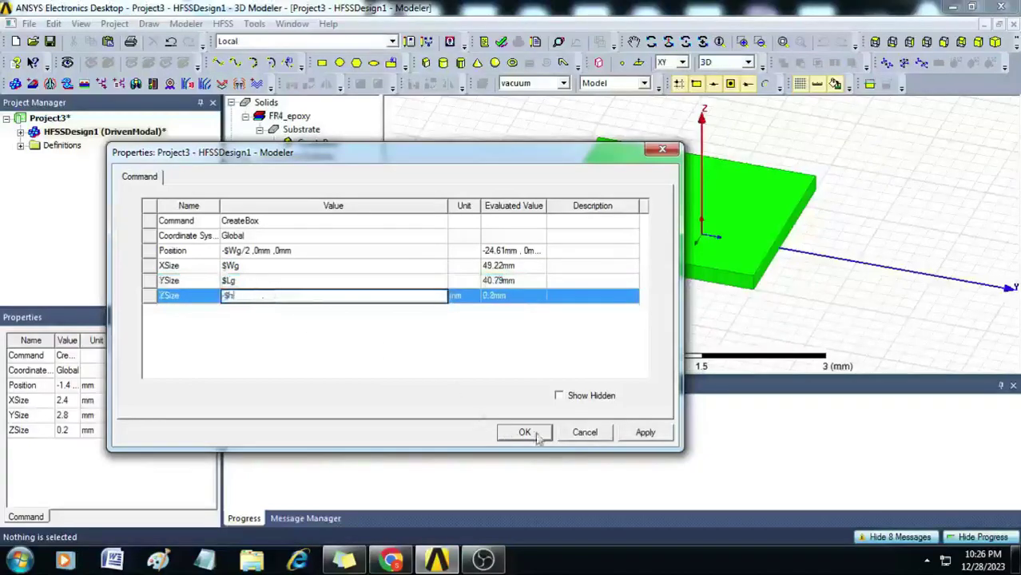
{"action": "left_click", "coordinate": [525, 432]}
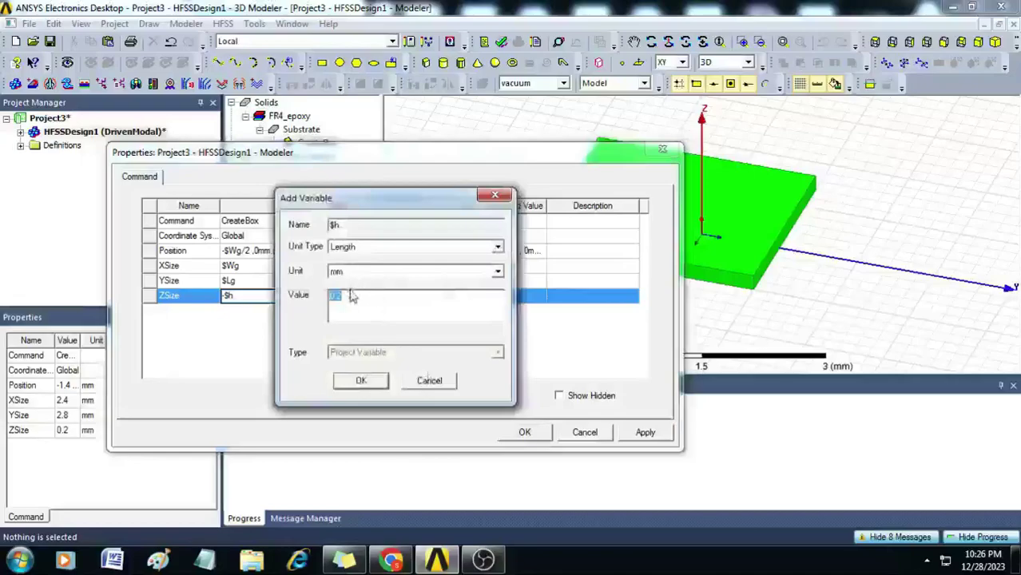
{"action": "type", "text": "1.6"}
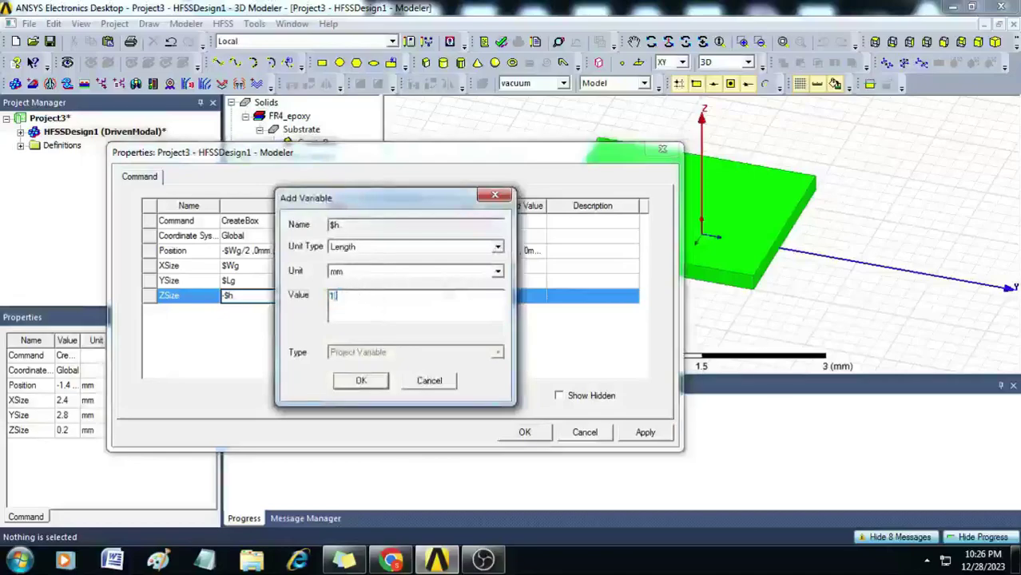
{"action": "left_click", "coordinate": [370, 383]}
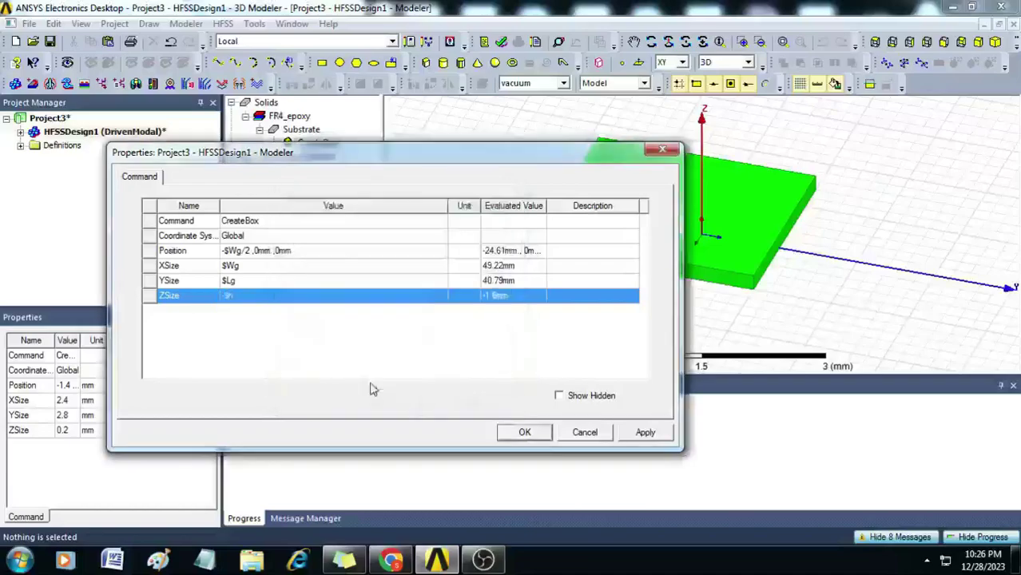
{"action": "left_click", "coordinate": [524, 436]}
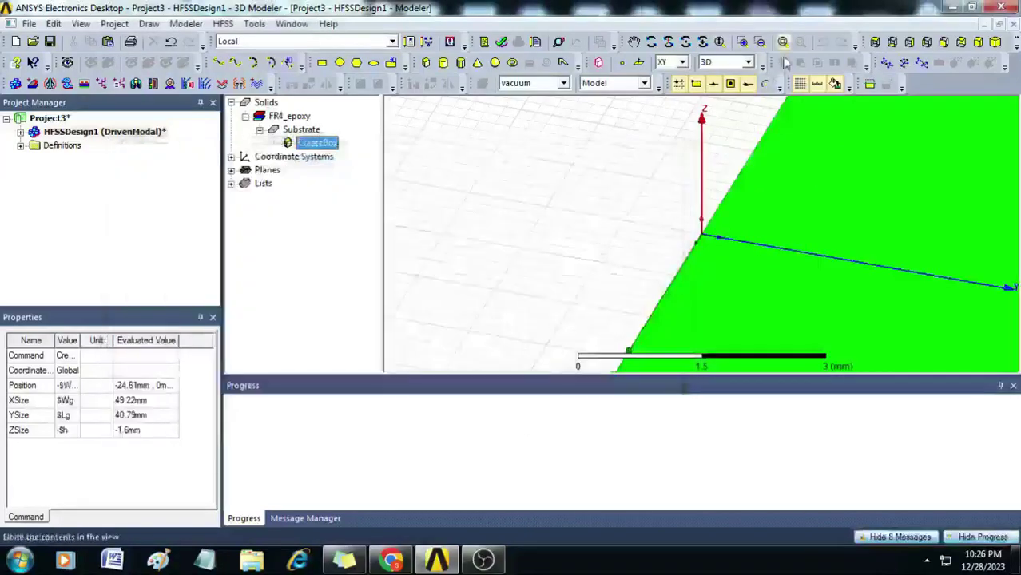
Fit the substrate in the view and apply the saved view orientation Next.
{"action": "left_click", "coordinate": [783, 41]}
{"action": "left_click", "coordinate": [675, 46]}
{"action": "left_click_drag", "start_coordinate": [672, 208], "coordinate": [858, 224]}
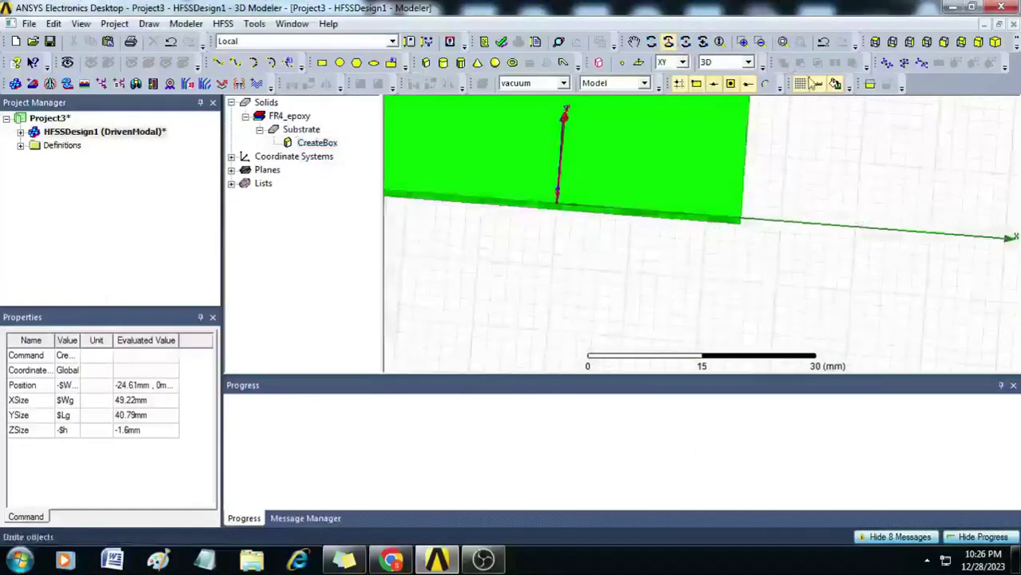
{"action": "left_click", "coordinate": [782, 41]}
{"action": "left_click", "coordinate": [82, 24]}
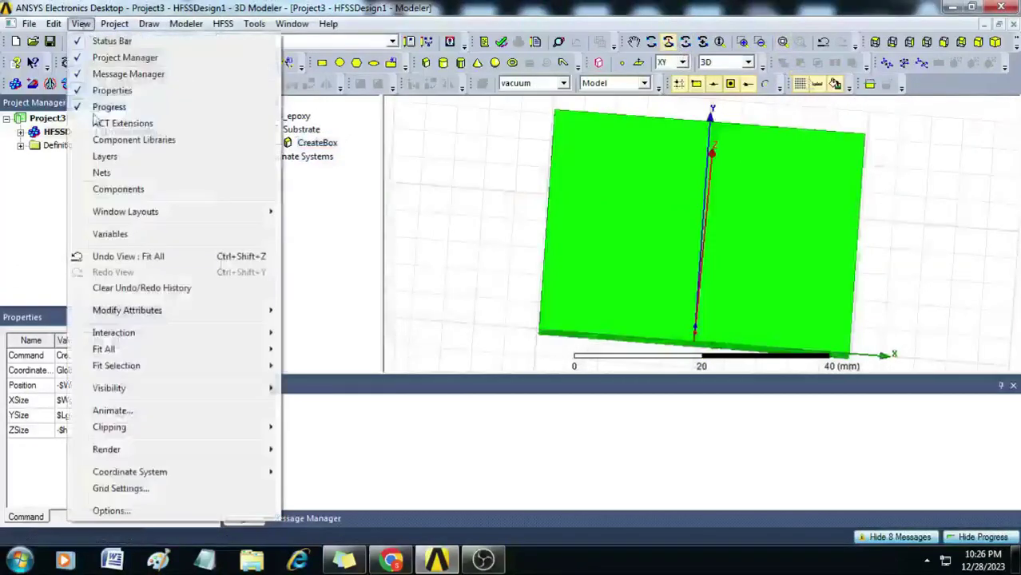
{"action": "mouse_move", "coordinate": [154, 320]}
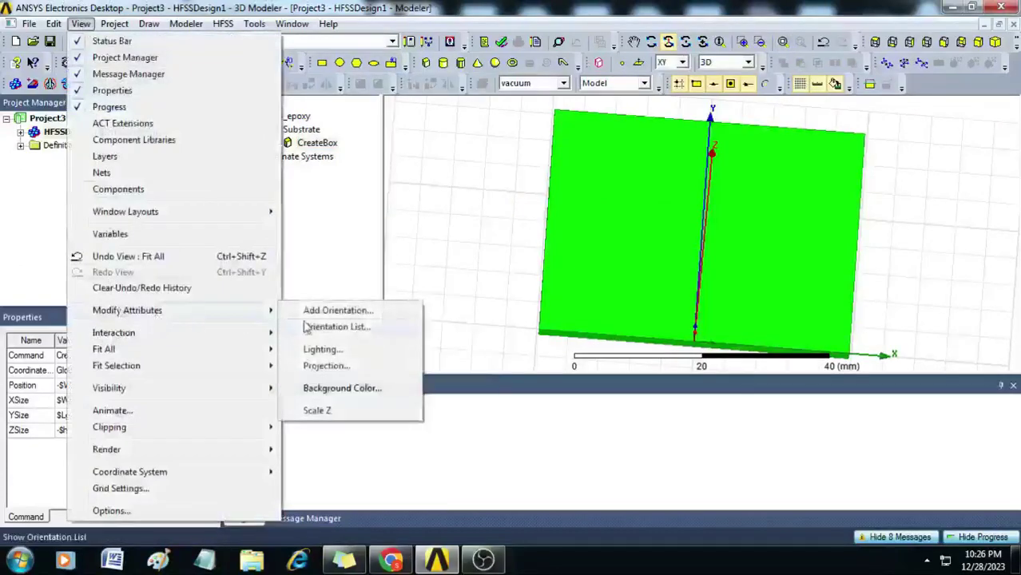
{"action": "left_click", "coordinate": [316, 327]}
{"action": "left_click", "coordinate": [52, 95]}
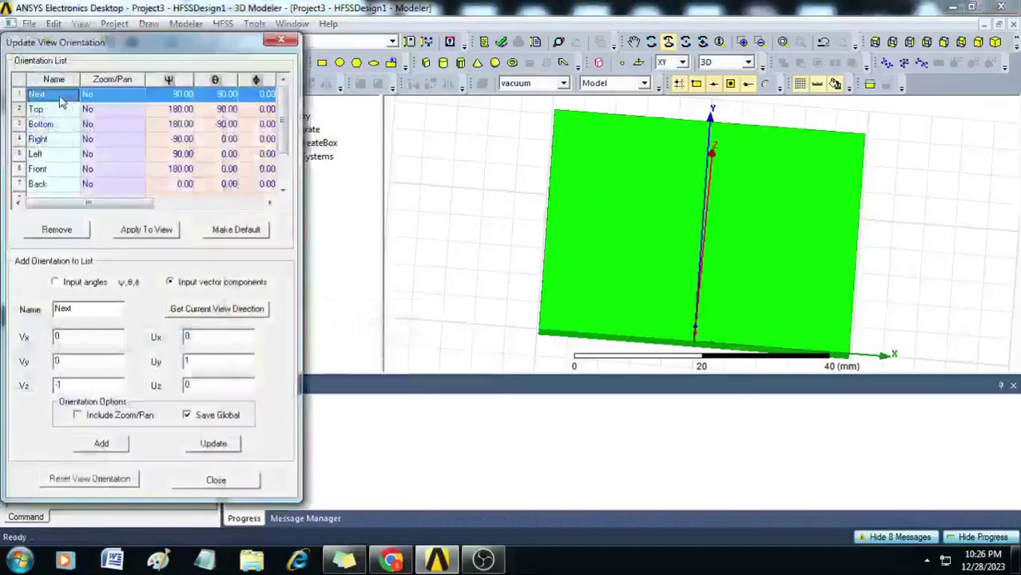
{"action": "left_click", "coordinate": [146, 229]}
{"action": "left_click", "coordinate": [220, 480]}
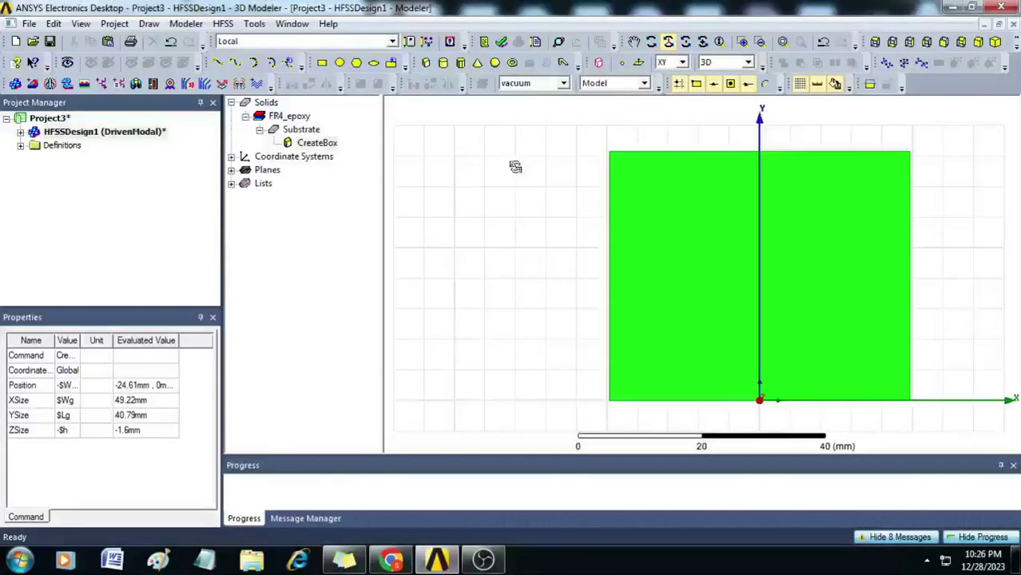
Draw a rectangle about 10 mm wide and 25 mm long across the substrate's lower edge, centred on the Y axis.
{"action": "left_click", "coordinate": [323, 64]}
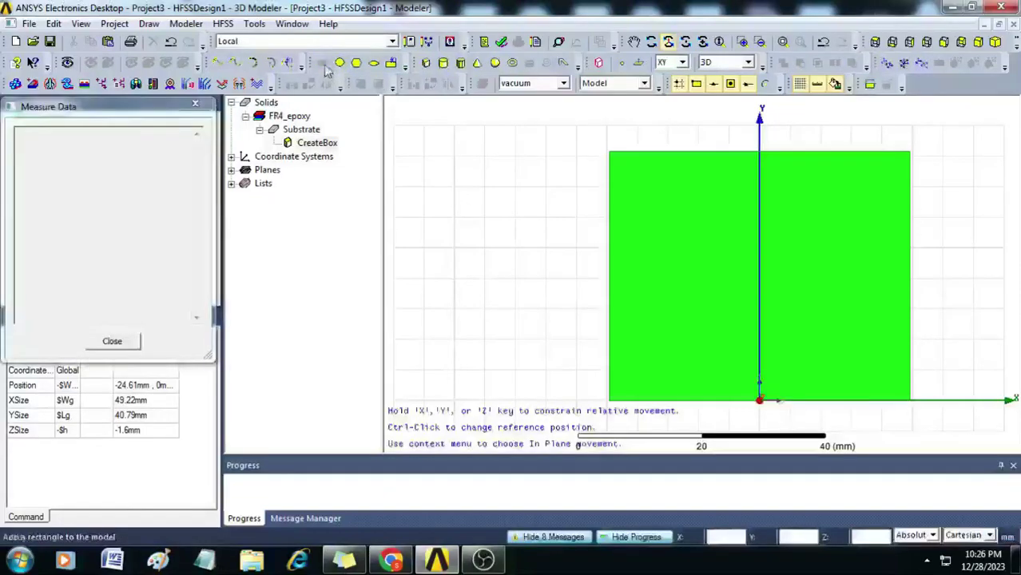
{"action": "left_click", "coordinate": [727, 279]}
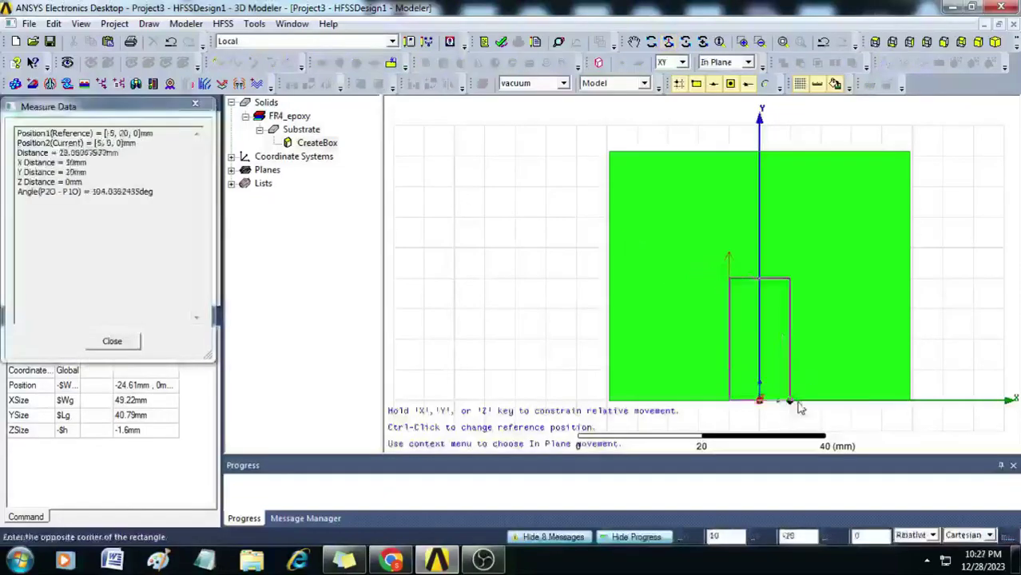
{"action": "left_click", "coordinate": [791, 432]}
Rename the new narrow rectangle as Feed and set its color to orange.
{"action": "double_click", "coordinate": [308, 183]}
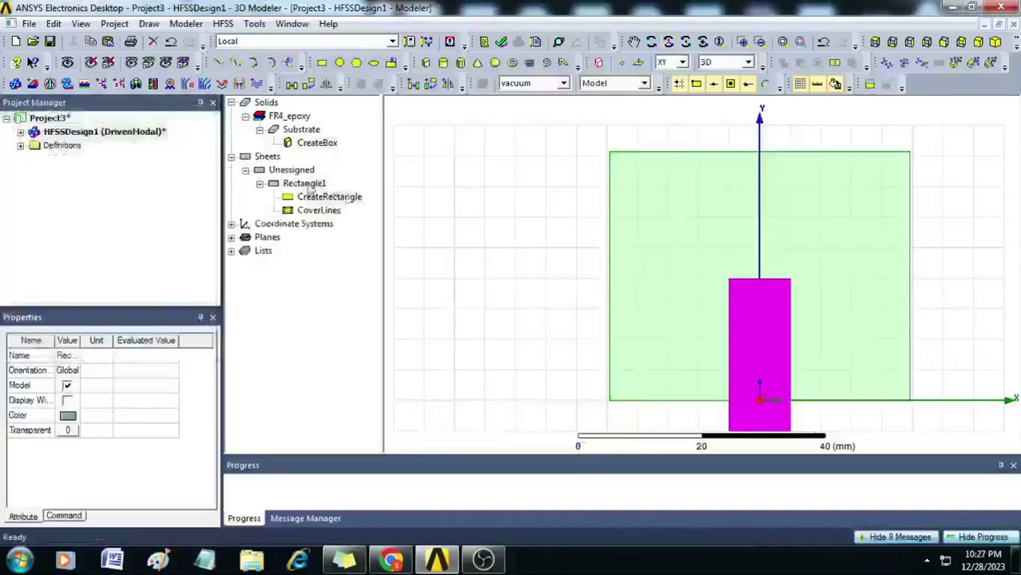
{"action": "left_click", "coordinate": [280, 220]}
{"action": "type", "text": "Feed"}
{"action": "left_click", "coordinate": [287, 282]}
{"action": "left_click", "coordinate": [262, 268]}
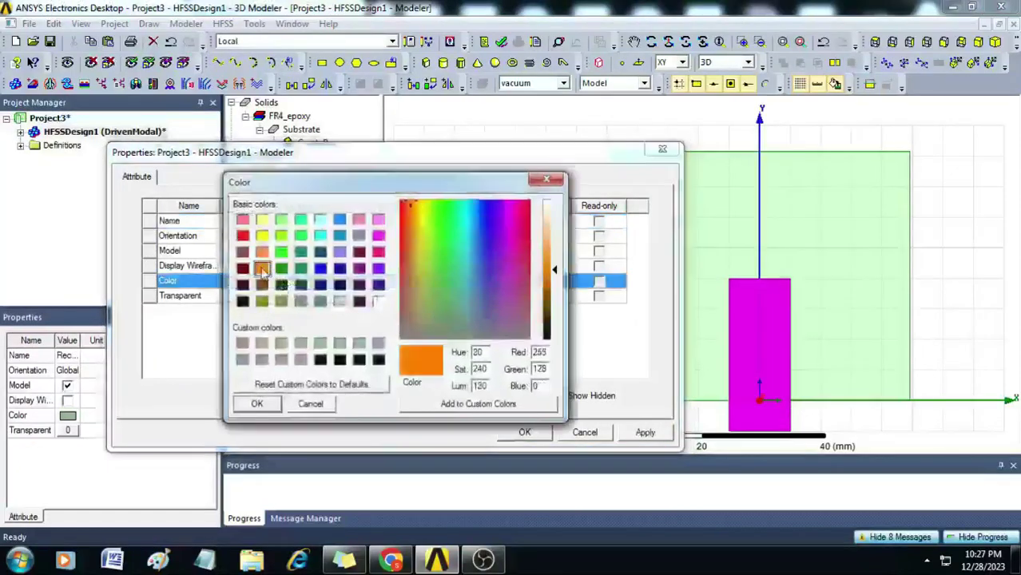
{"action": "left_click", "coordinate": [268, 406]}
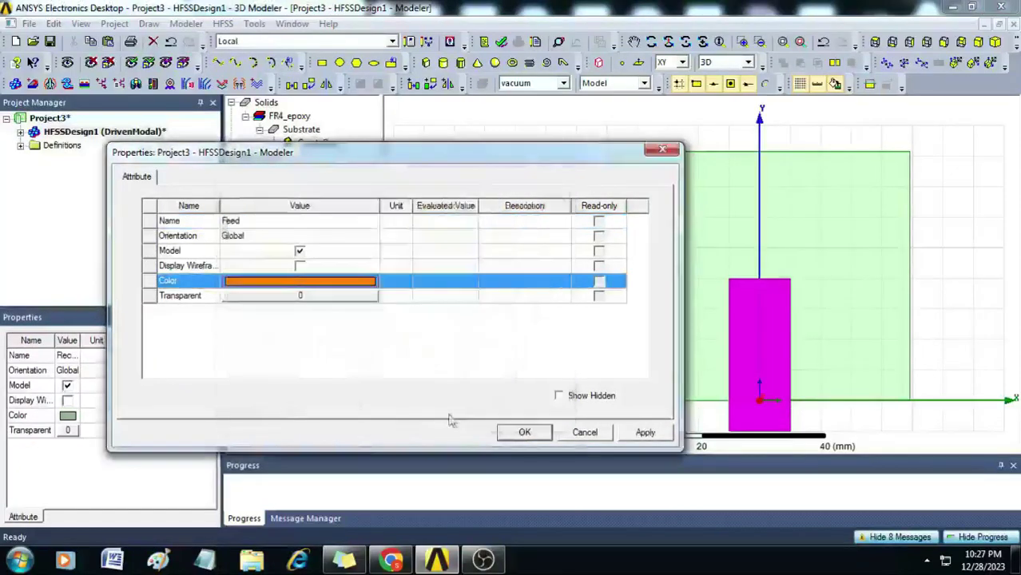
{"action": "left_click", "coordinate": [522, 432]}
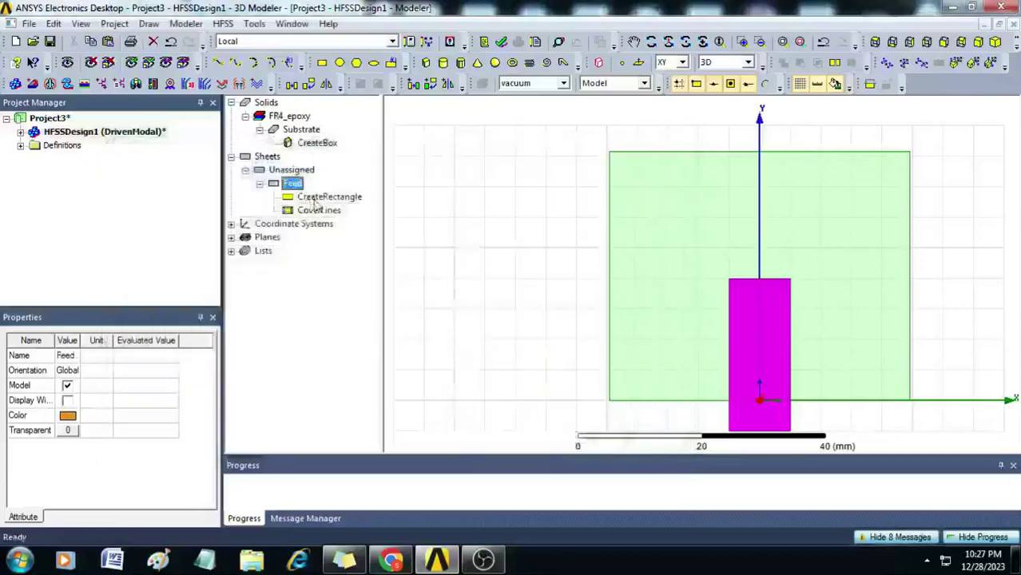
Set the Feed rectangle's position to -$Wf/2, 0, 0.
{"action": "double_click", "coordinate": [316, 199]}
{"action": "left_click", "coordinate": [272, 251]}
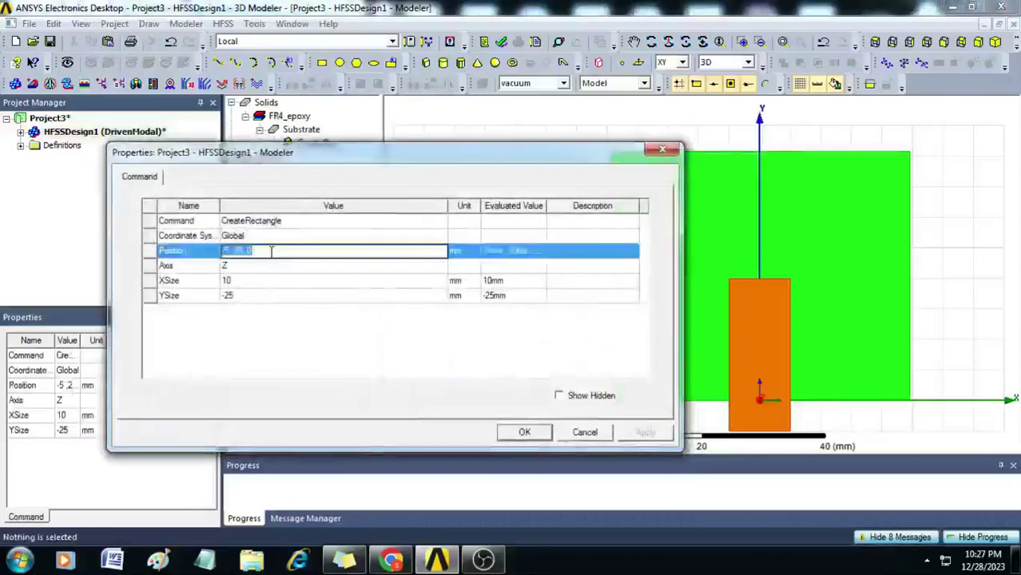
{"action": "type", "text": "-$Wf/2,0"}
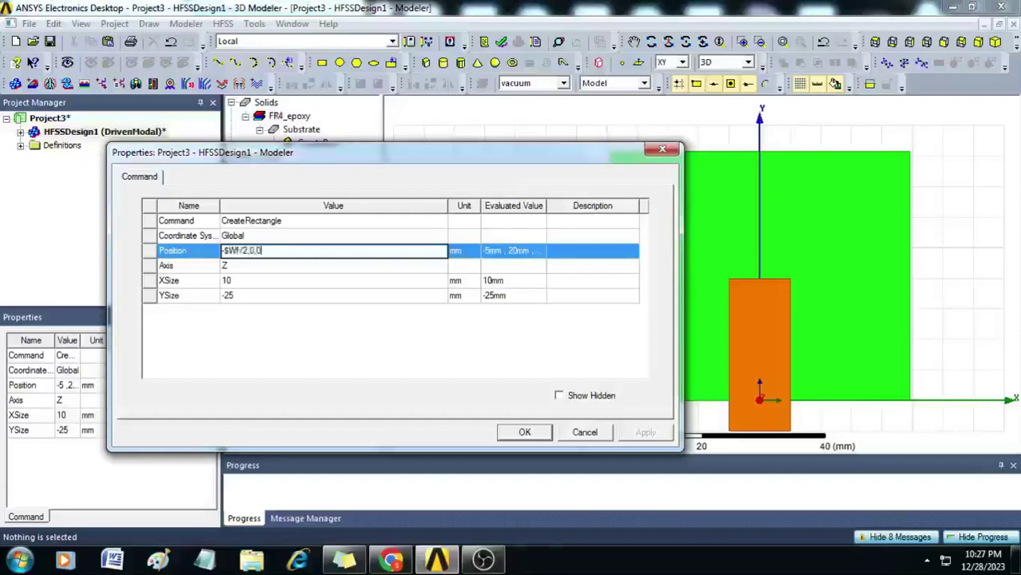
Set the Feed rectangle's X size to $Wf and its Y size to $Lf, and apply the changes.
{"action": "left_click", "coordinate": [256, 281]}
{"action": "left_click", "coordinate": [257, 281]}
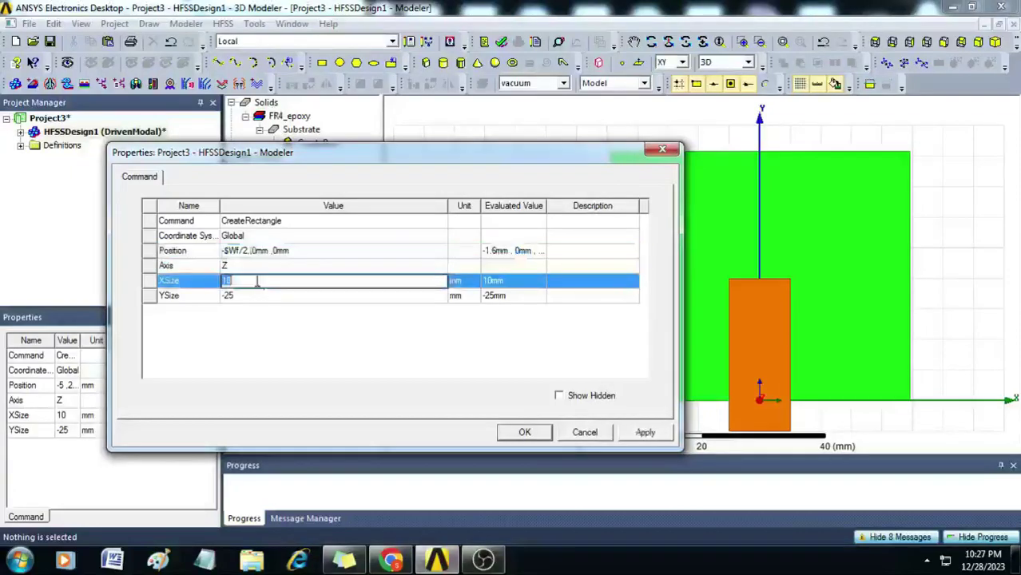
{"action": "type", "text": "$Wf"}
{"action": "double_click", "coordinate": [252, 297]}
{"action": "type", "text": "$"}
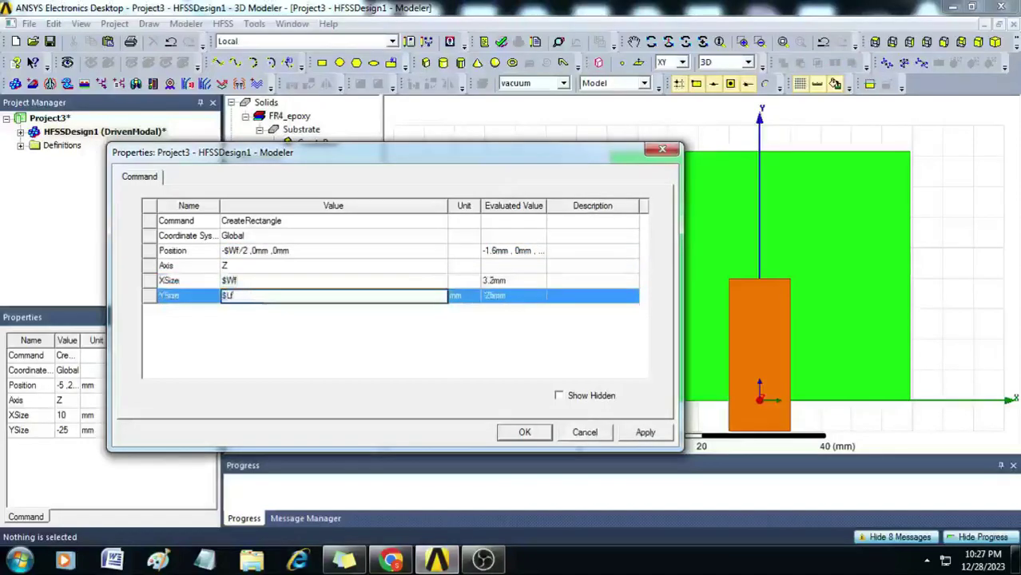
{"action": "left_click", "coordinate": [316, 345]}
{"action": "left_click", "coordinate": [524, 433]}
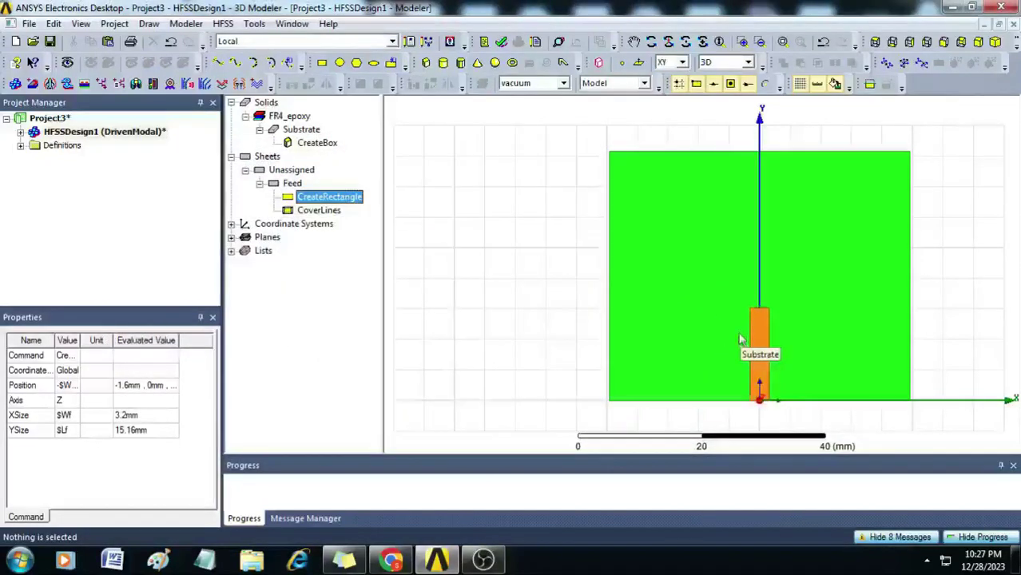
Draw a rectangle about 30 mm by 25 mm over the middle of the substrate, overlapping the end of the feed.
{"action": "left_click", "coordinate": [322, 64]}
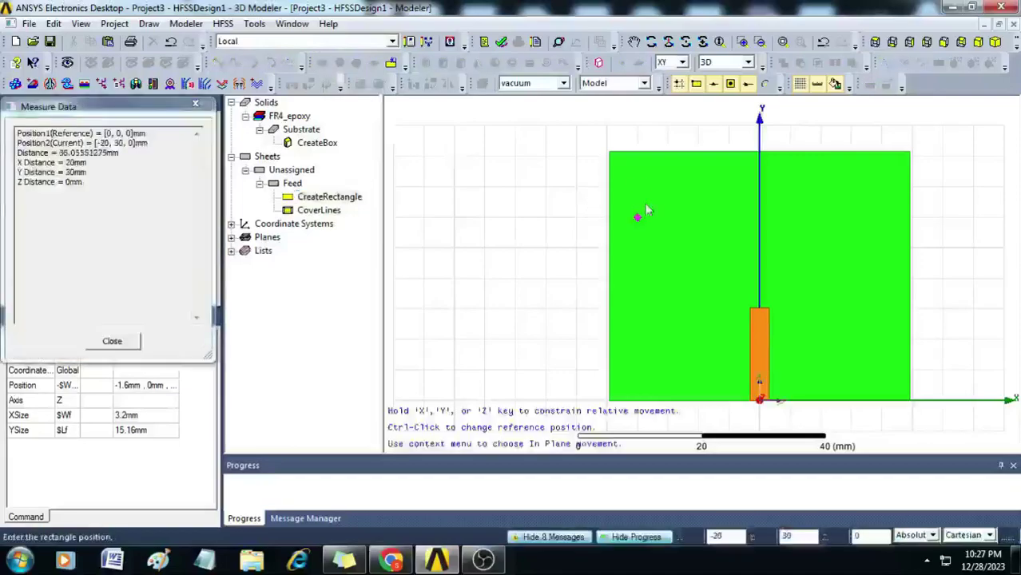
{"action": "left_click", "coordinate": [668, 186]}
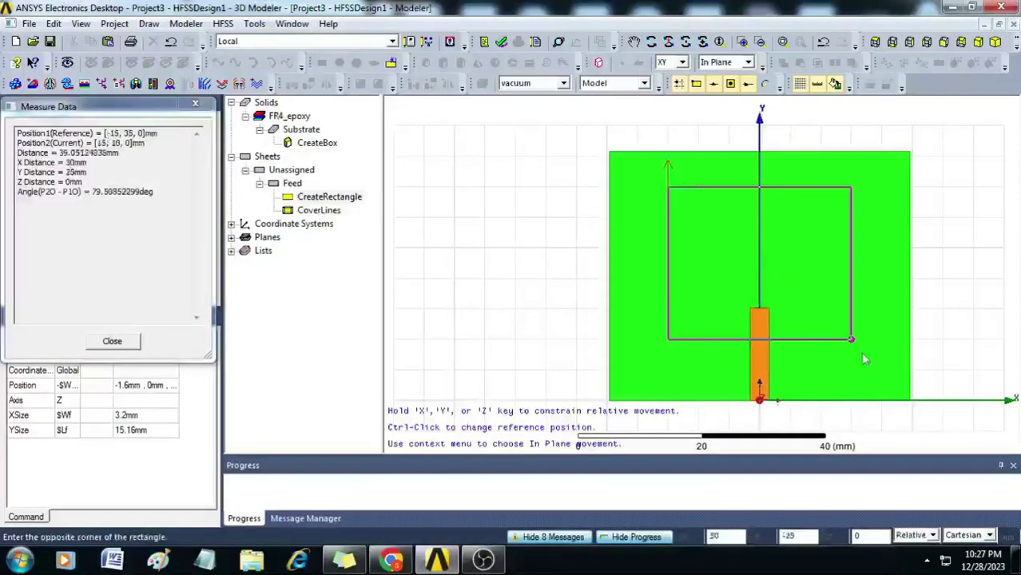
{"action": "left_click", "coordinate": [851, 339]}
Rename the new large rectangle as Patch and set its color to orange.
{"action": "double_click", "coordinate": [304, 223]}
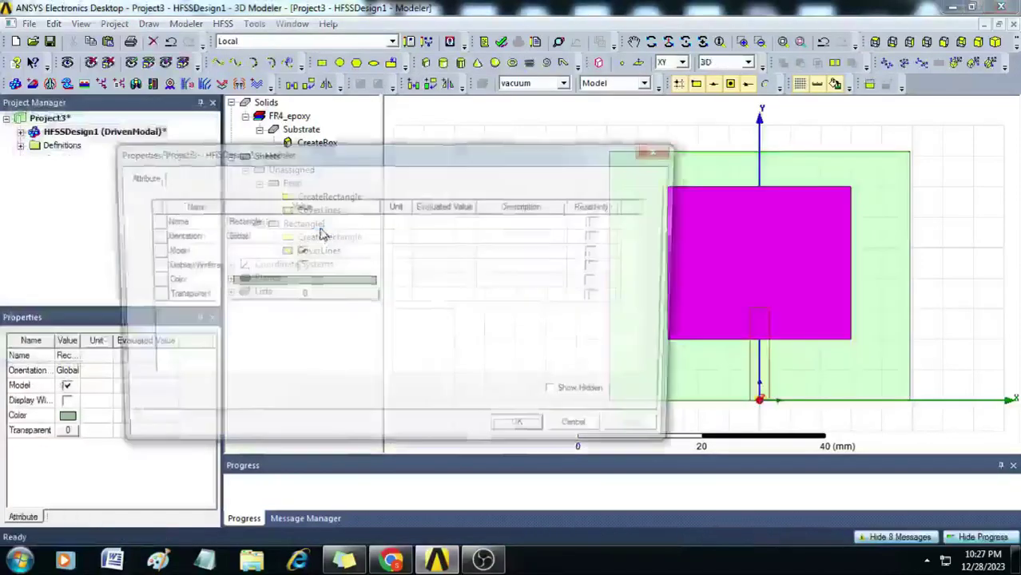
{"action": "left_click", "coordinate": [334, 221]}
{"action": "type", "text": "Patch"}
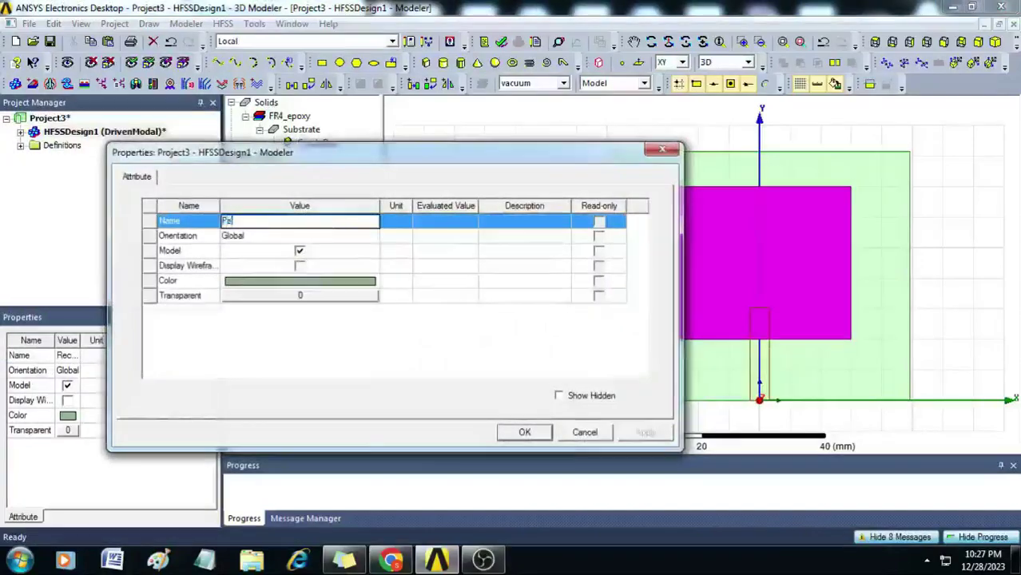
{"action": "left_click", "coordinate": [331, 284]}
{"action": "left_click", "coordinate": [262, 269]}
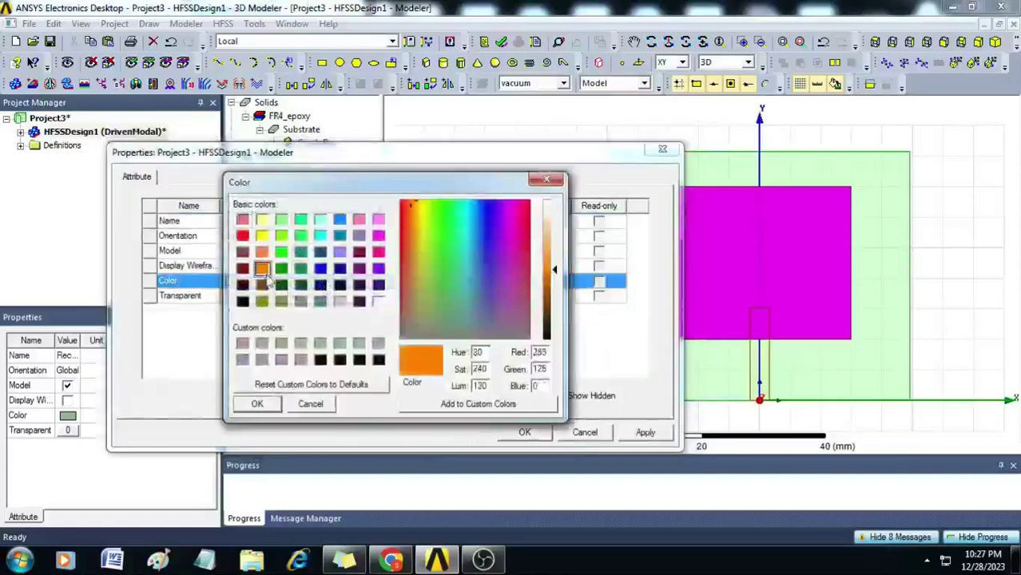
{"action": "left_click", "coordinate": [257, 403]}
{"action": "left_click", "coordinate": [524, 432]}
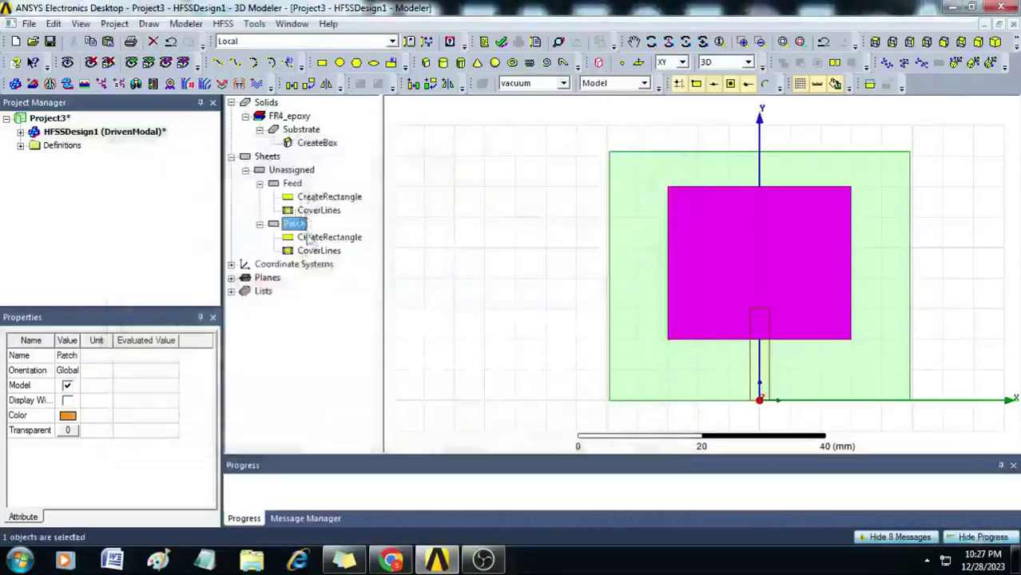
Set the Patch rectangle's position to -$Wp/2, $Lf-$Li, 0.
{"action": "double_click", "coordinate": [312, 238]}
{"action": "left_click", "coordinate": [278, 254]}
{"action": "left_click", "coordinate": [277, 252]}
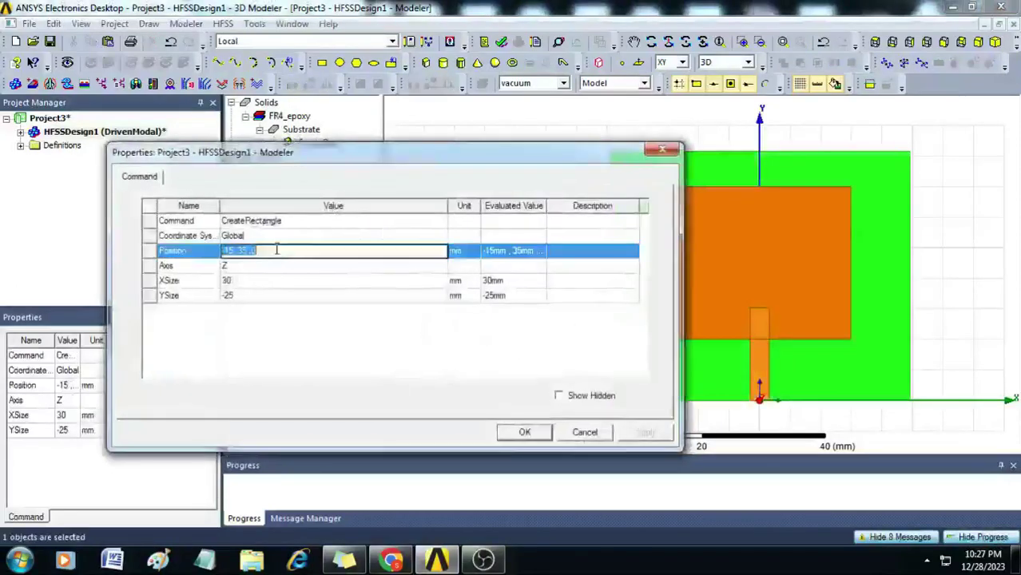
{"action": "key", "text": "BackSpace"}
{"action": "type", "text": "-5Wb"}
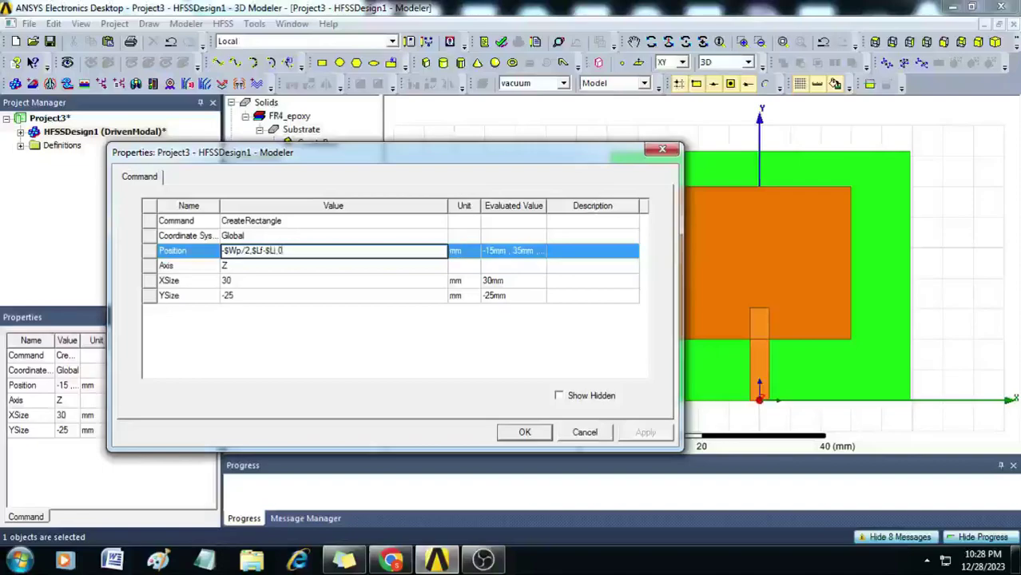
Set the Patch rectangle's X size to $Wp and its Y size to $Lp, and apply the changes.
{"action": "left_click", "coordinate": [255, 280]}
{"action": "type", "text": "$"}
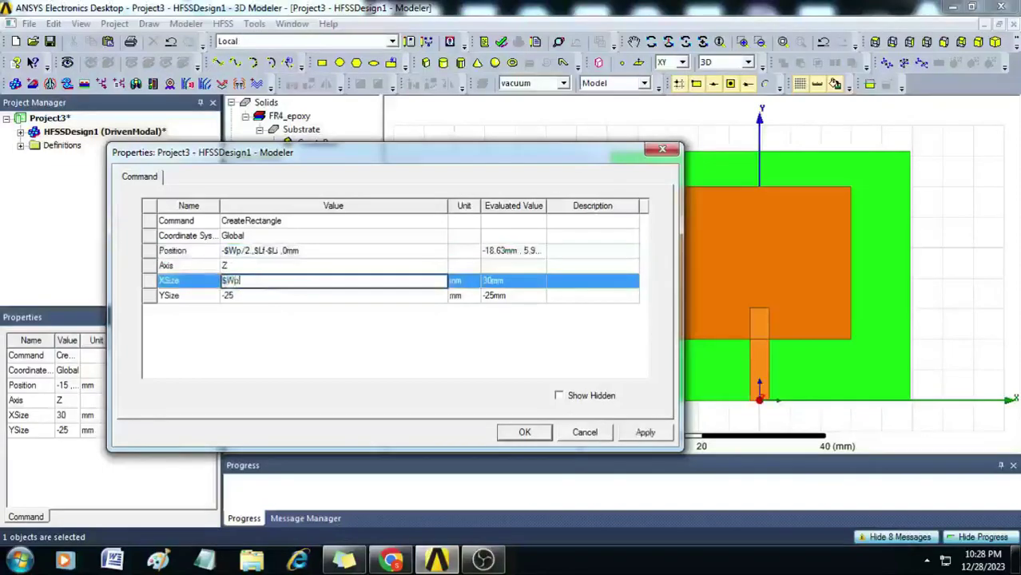
{"action": "type", "text": "Wp"}
{"action": "left_click", "coordinate": [246, 296]}
{"action": "type", "text": "$Lp"}
{"action": "left_click", "coordinate": [524, 432]}
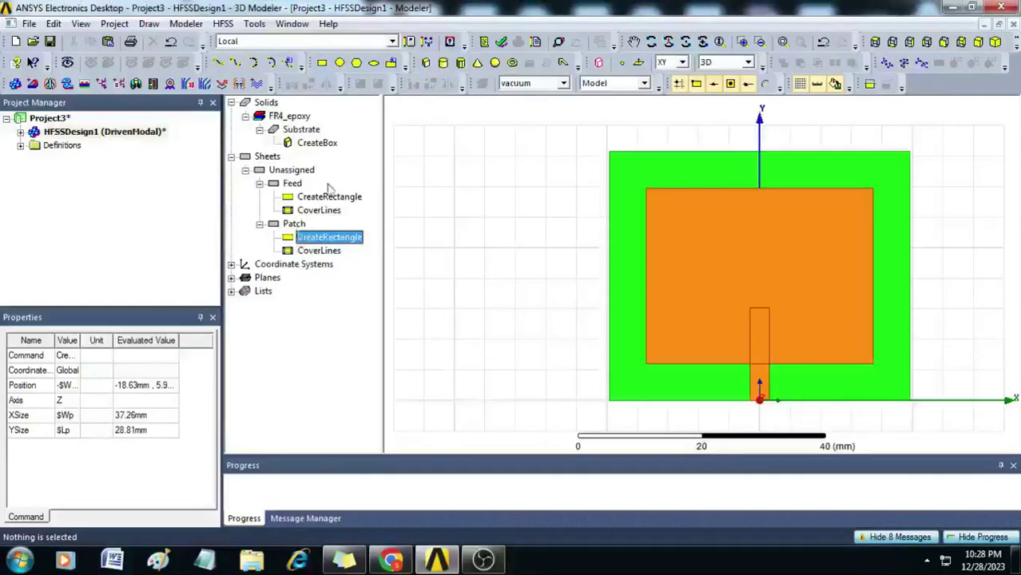
Duplicate the Patch sheet by copy and paste and rename the copy as Gap.
{"action": "left_click", "coordinate": [296, 226]}
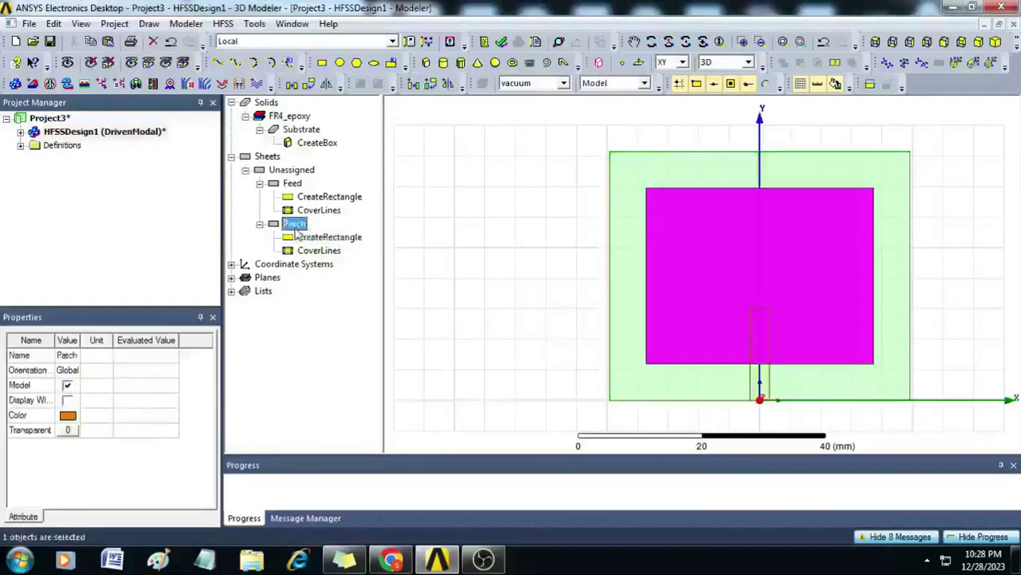
{"action": "key", "text": "ctrl+c"}
{"action": "key", "text": "ctrl+v"}
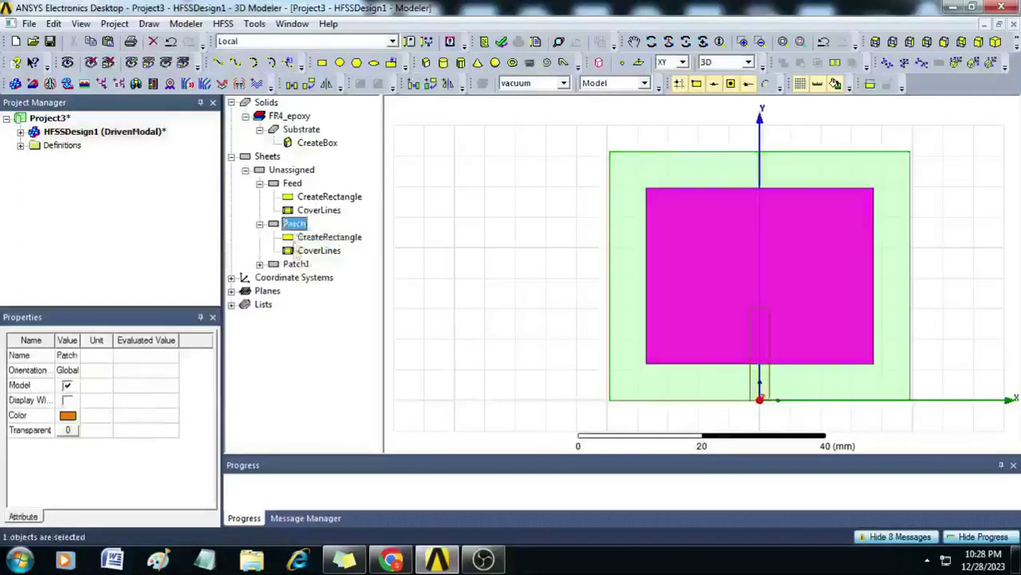
{"action": "double_click", "coordinate": [297, 264]}
{"action": "left_click", "coordinate": [278, 224]}
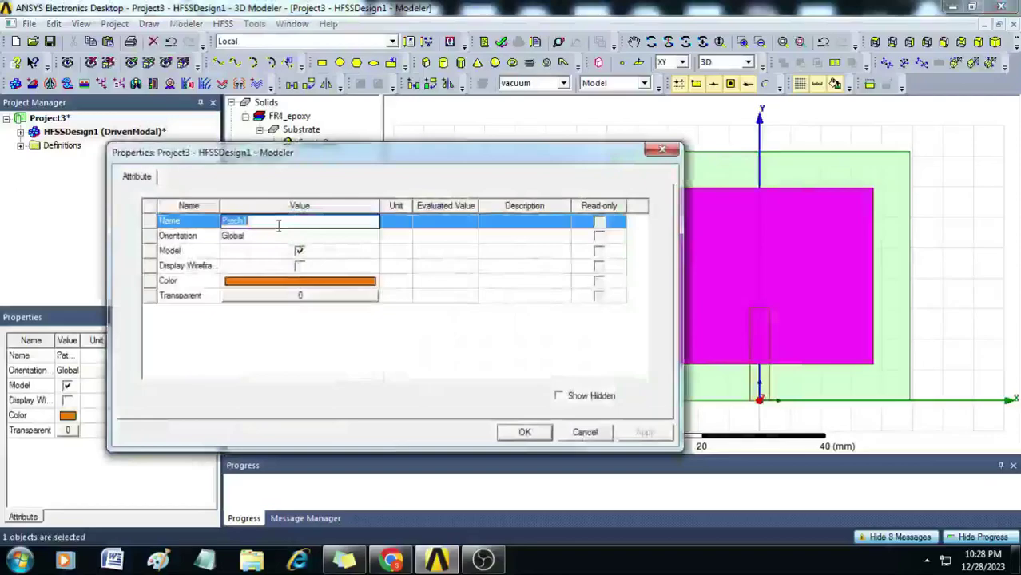
{"action": "type", "text": "Gap"}
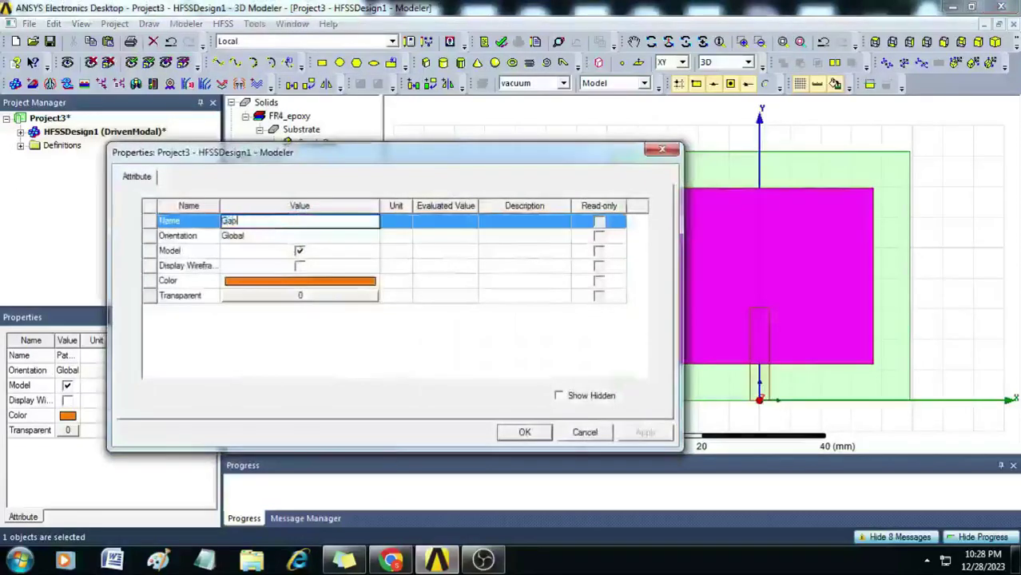
{"action": "left_click", "coordinate": [511, 437]}
Set the Gap rectangle's position to -$Wi/2, $Lf-$Li, 0mm.
{"action": "left_click", "coordinate": [259, 225]}
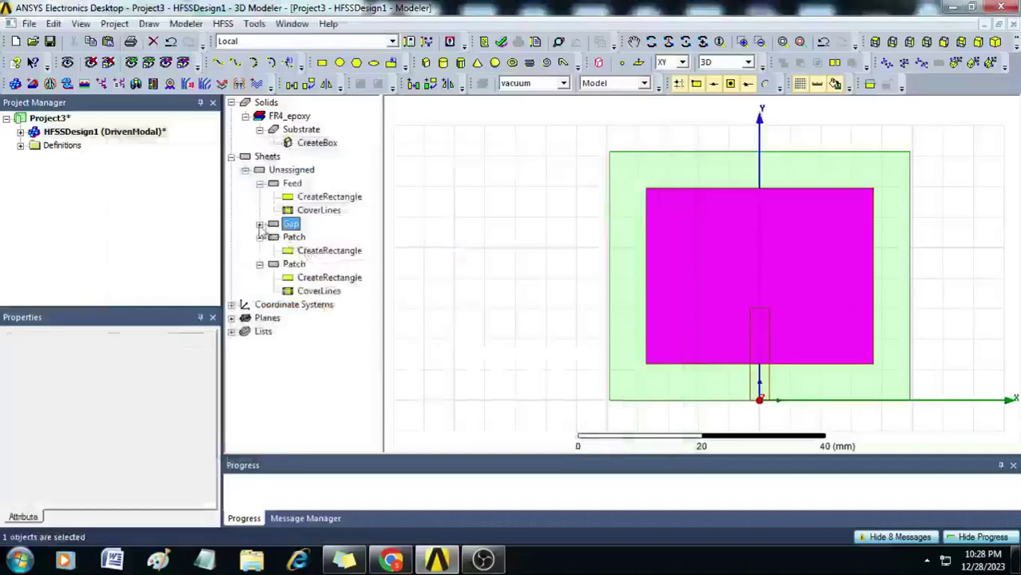
{"action": "double_click", "coordinate": [328, 238]}
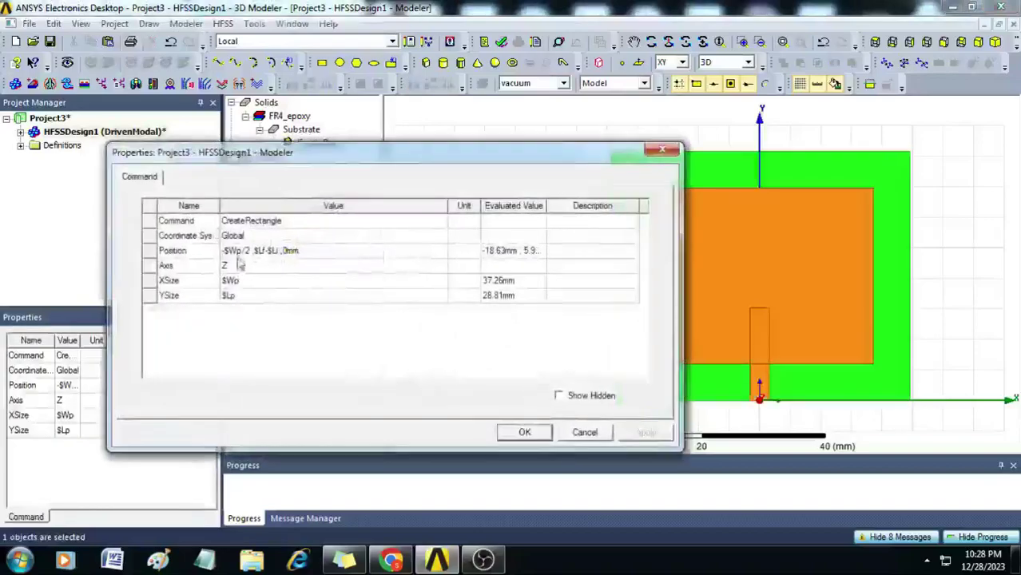
{"action": "left_click", "coordinate": [238, 253]}
{"action": "left_click", "coordinate": [275, 251]}
{"action": "key", "text": "BackSpace"}
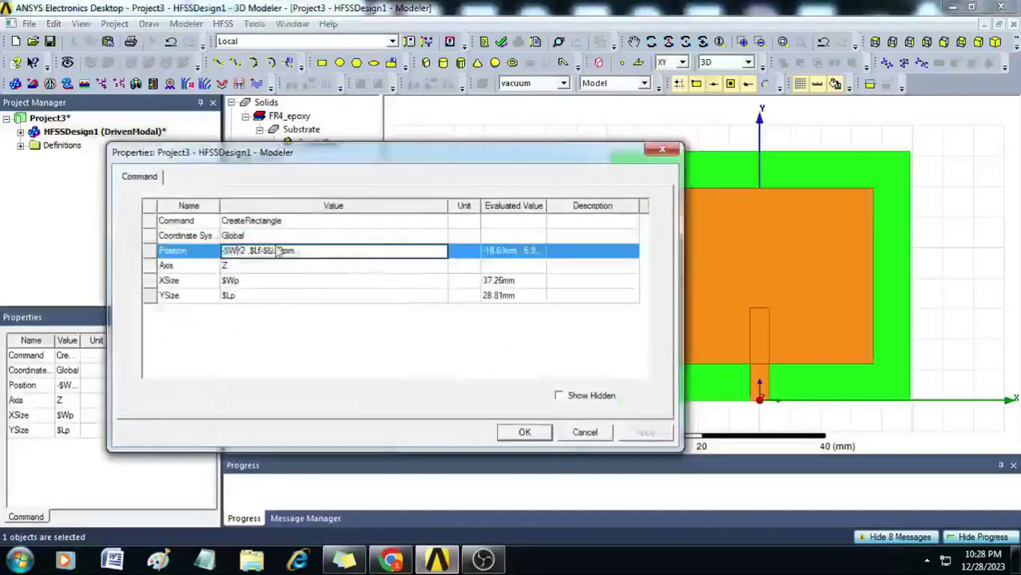
{"action": "type", "text": "s"}
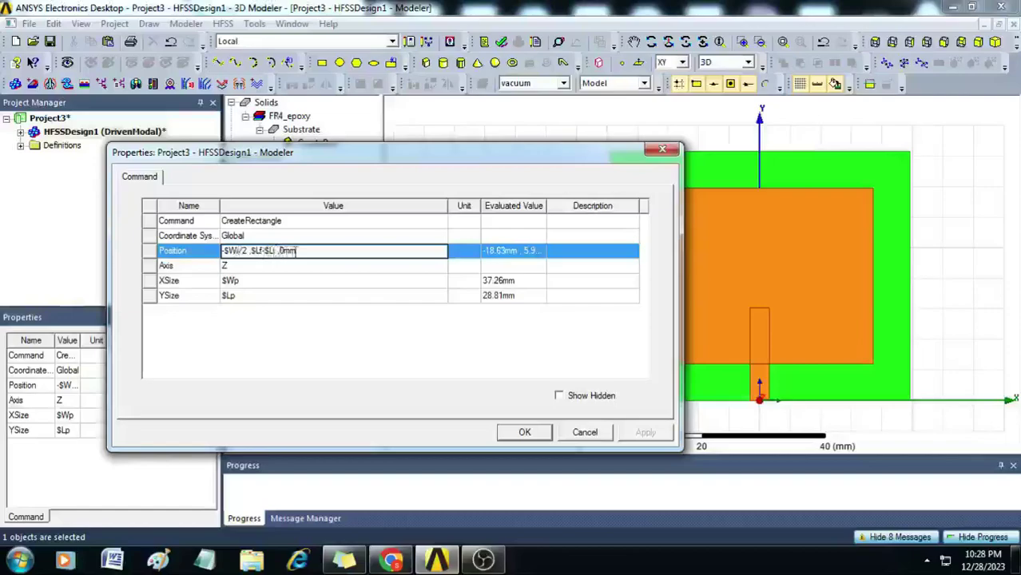
Set the Gap rectangle's X size to $Wi and its Y size to $Li, and apply the changes.
{"action": "left_click", "coordinate": [265, 281]}
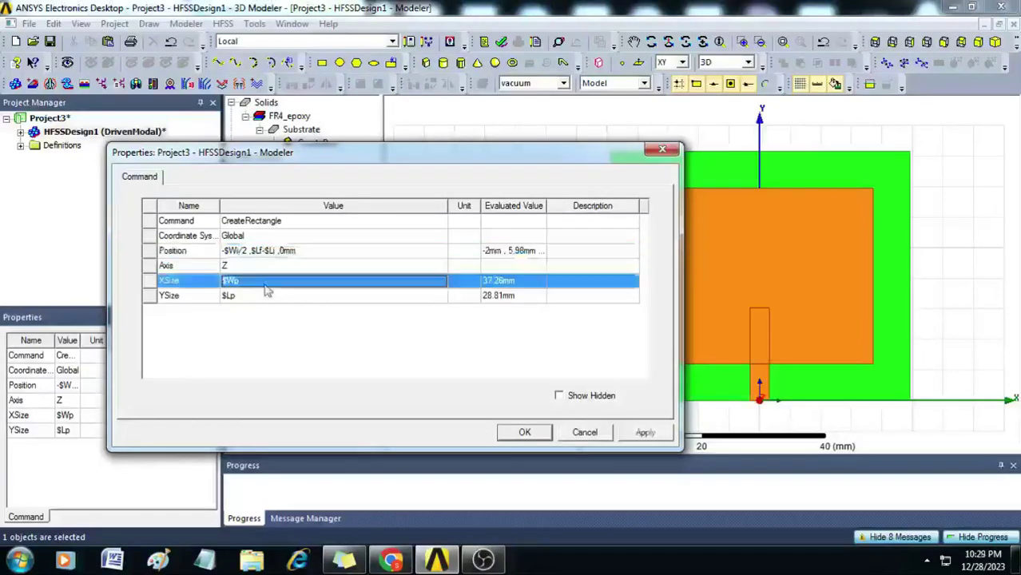
{"action": "left_click", "coordinate": [265, 281]}
{"action": "key", "text": "BackSpace"}
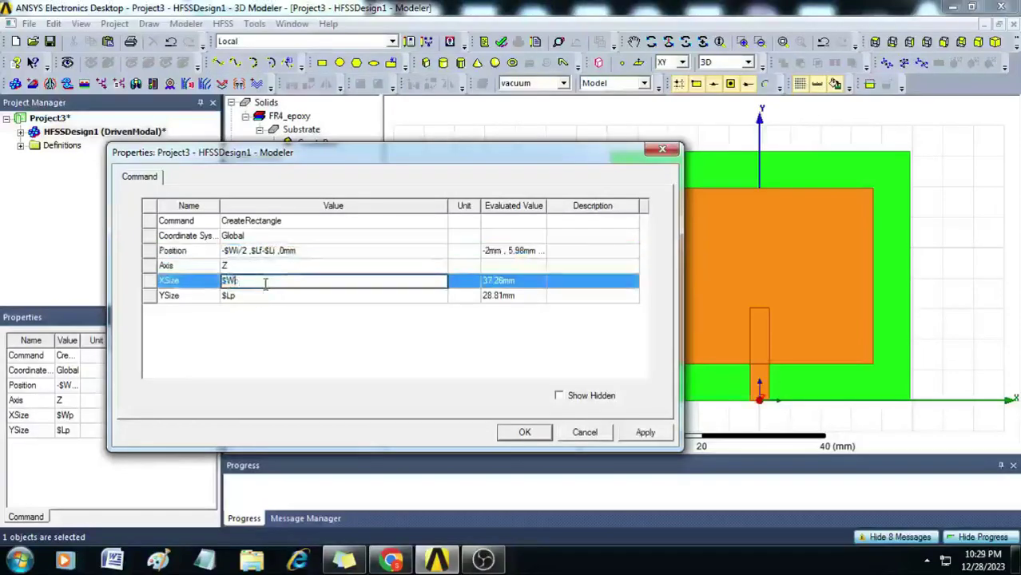
{"action": "type", "text": "i"}
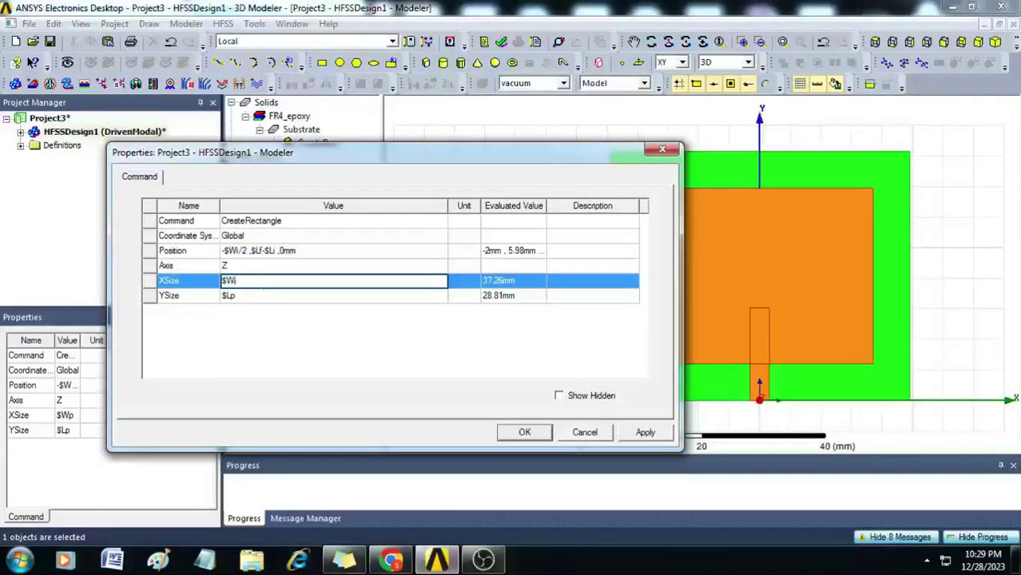
{"action": "left_click", "coordinate": [271, 296]}
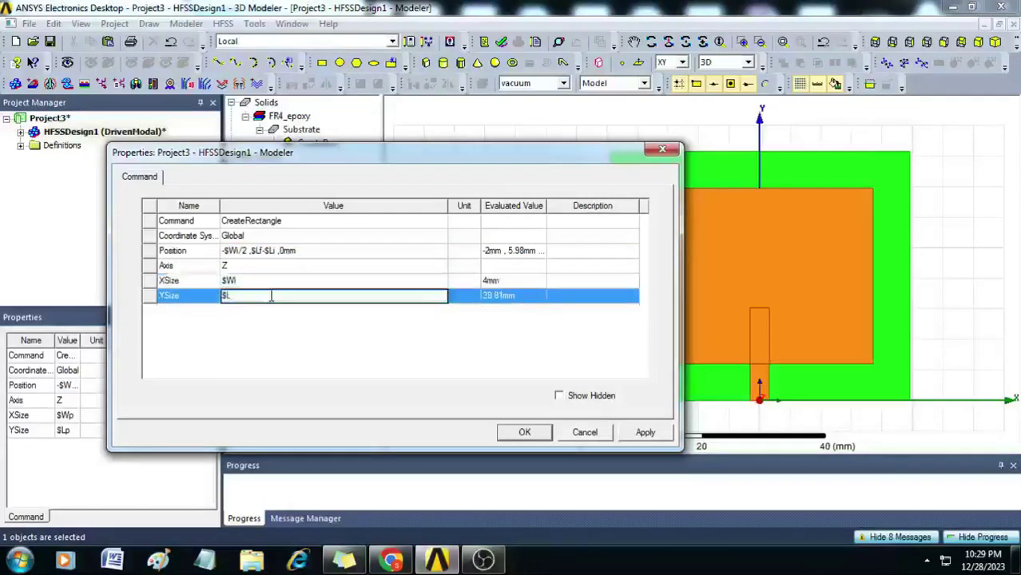
{"action": "type", "text": "i"}
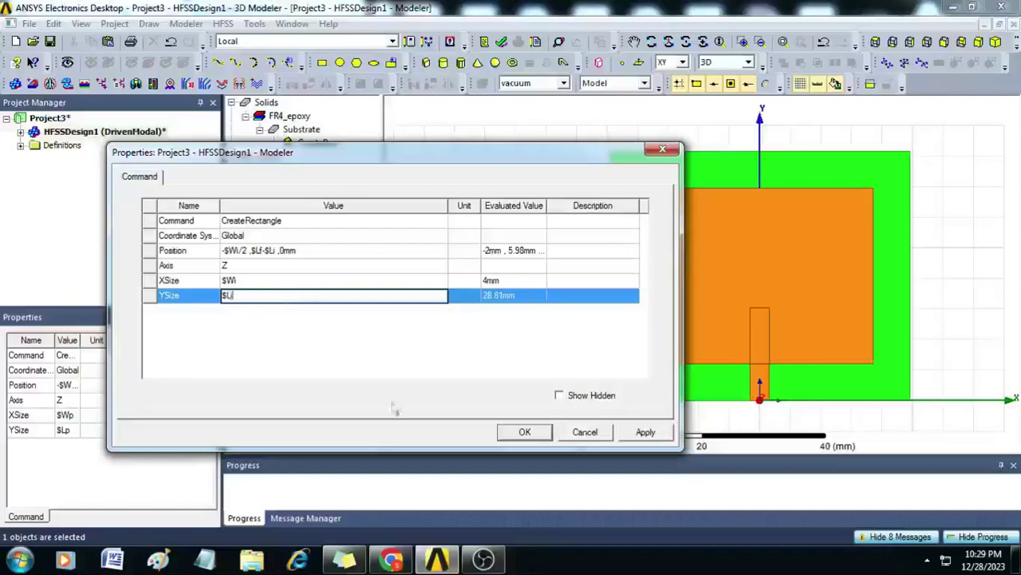
{"action": "left_click", "coordinate": [521, 433]}
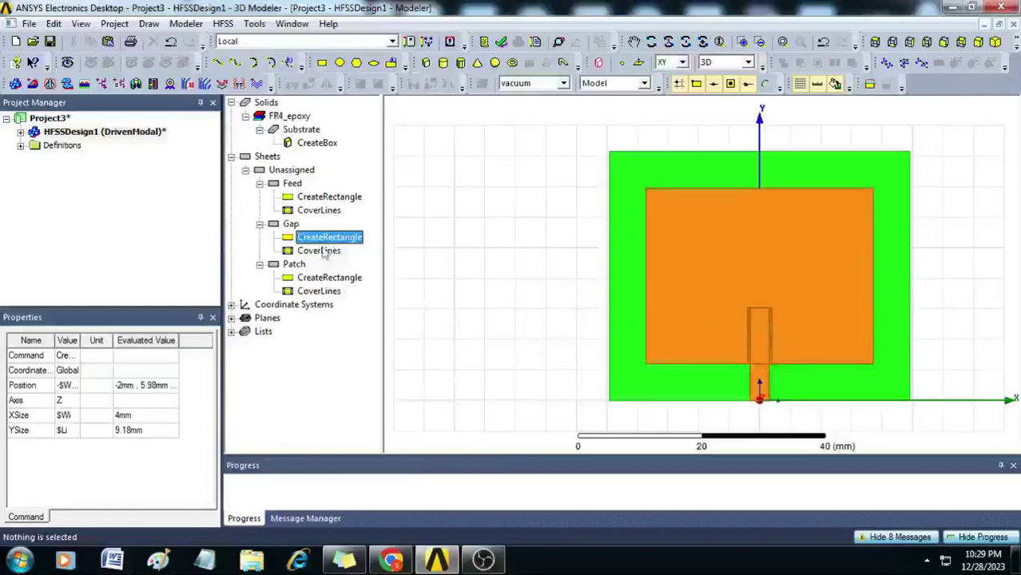
Subtract the Gap sheet from the Patch sheet to cut the inset notch.
{"action": "left_click", "coordinate": [294, 264]}
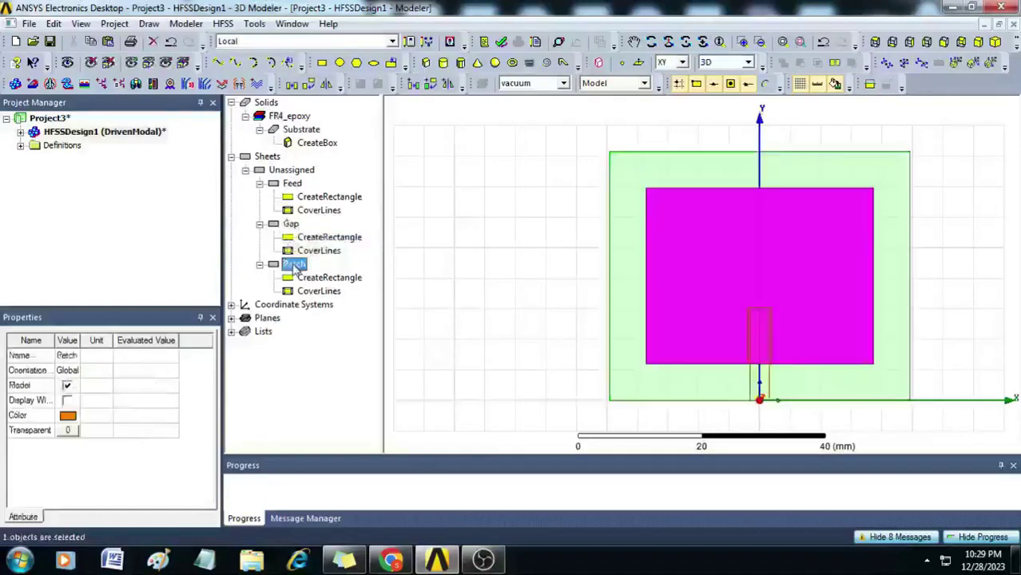
{"action": "left_click", "coordinate": [291, 224], "text": "ctrl"}
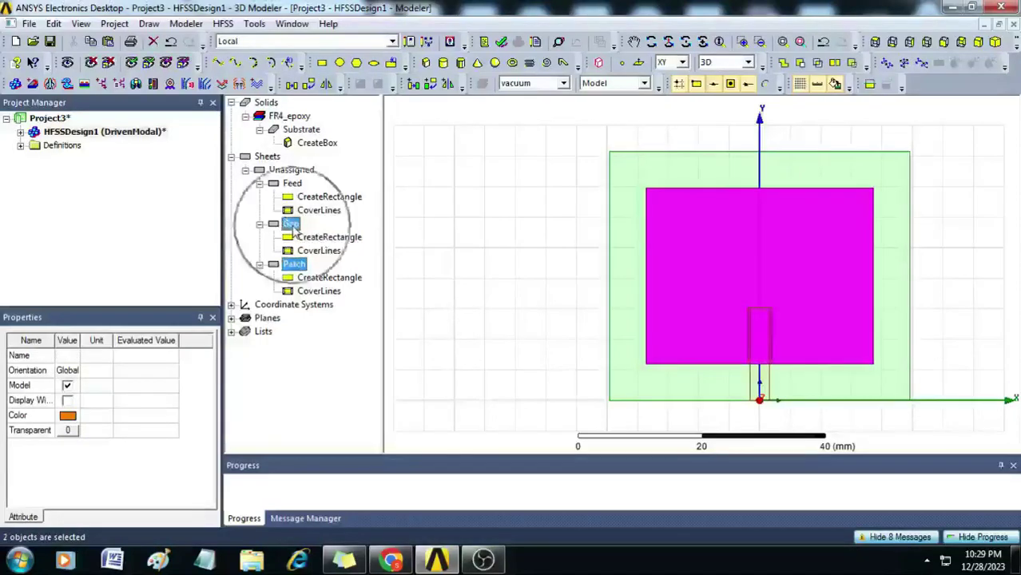
{"action": "left_click", "coordinate": [801, 63]}
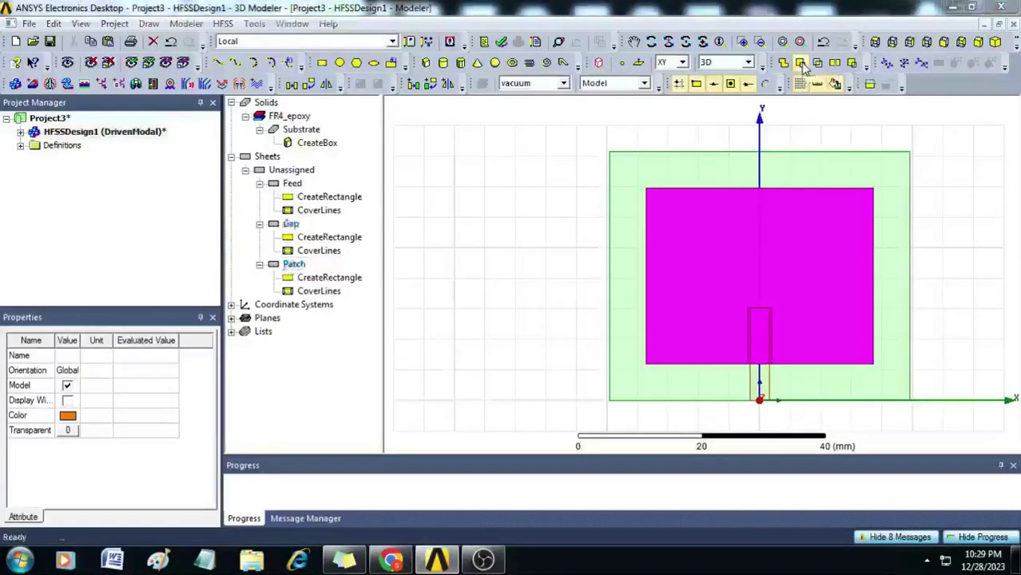
{"action": "left_click", "coordinate": [487, 352]}
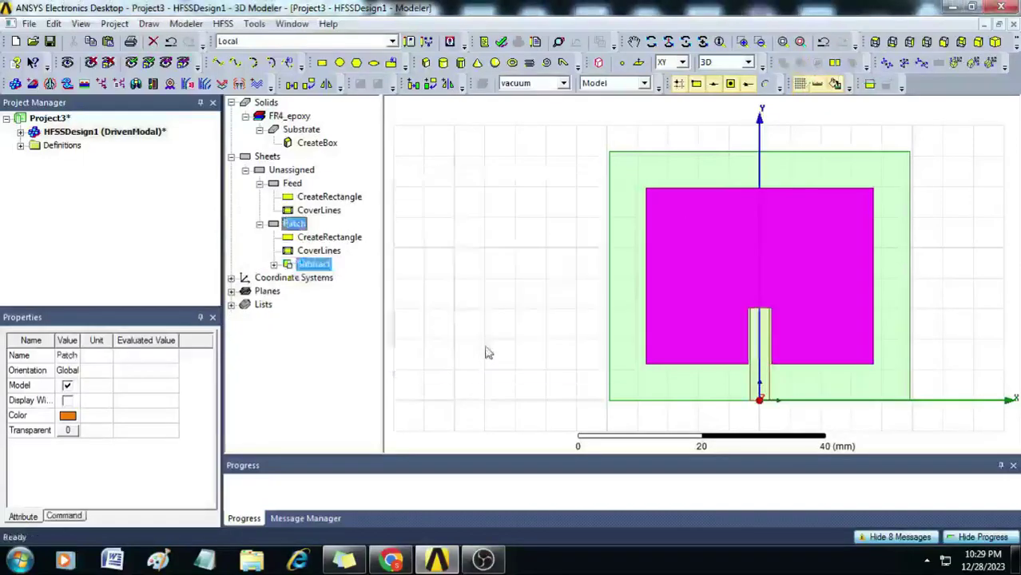
Unite the notched Patch sheet with the Feed sheet, keeping Patch as the first object.
{"action": "left_click", "coordinate": [260, 224]}
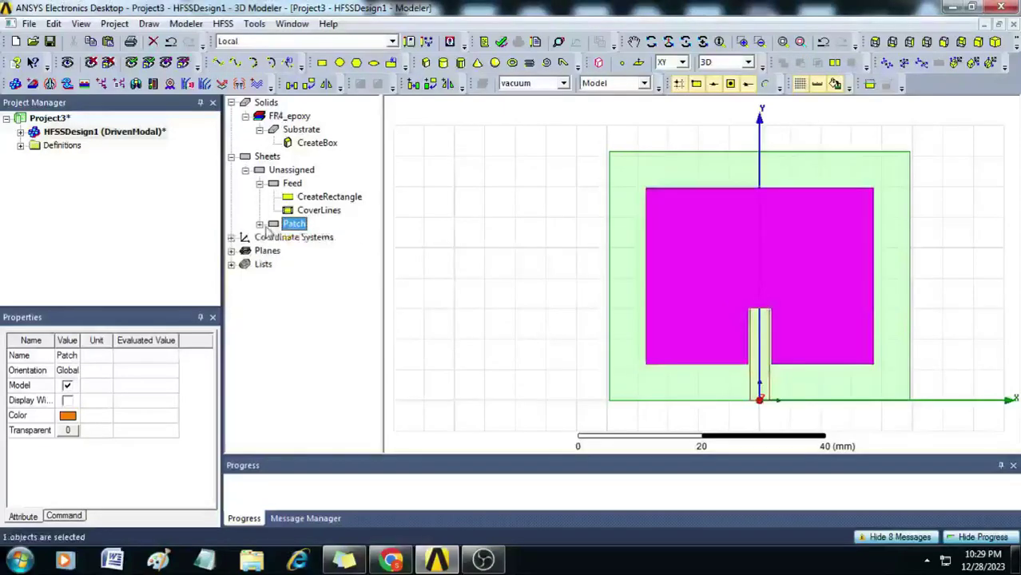
{"action": "left_click", "coordinate": [292, 184], "text": "ctrl"}
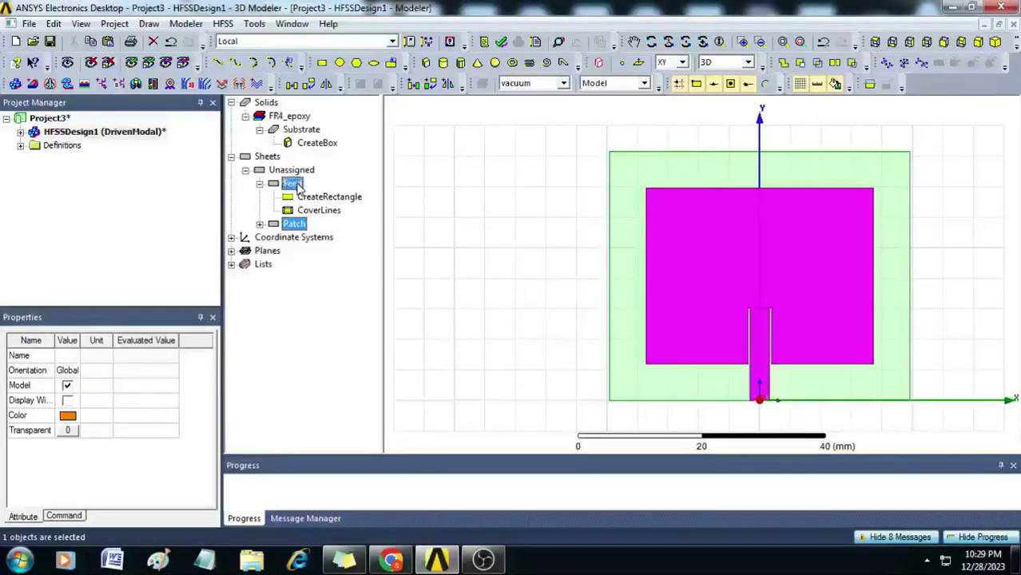
{"action": "left_click", "coordinate": [784, 64]}
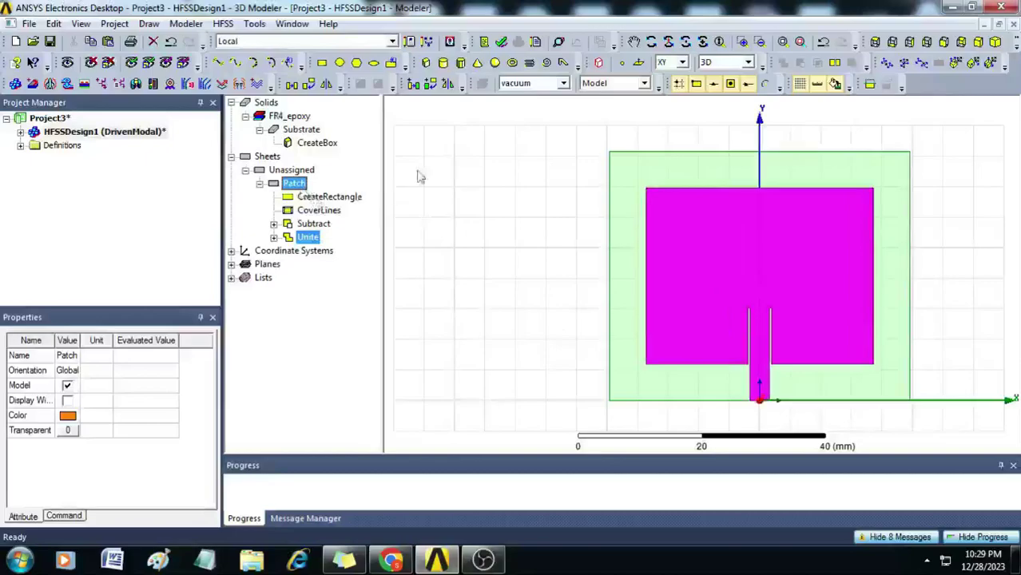
Draw a rectangle about 32 mm by 25 mm on the XY plane, overlapping the substrate and patch.
{"action": "left_click", "coordinate": [323, 64]}
{"action": "left_click", "coordinate": [577, 156]}
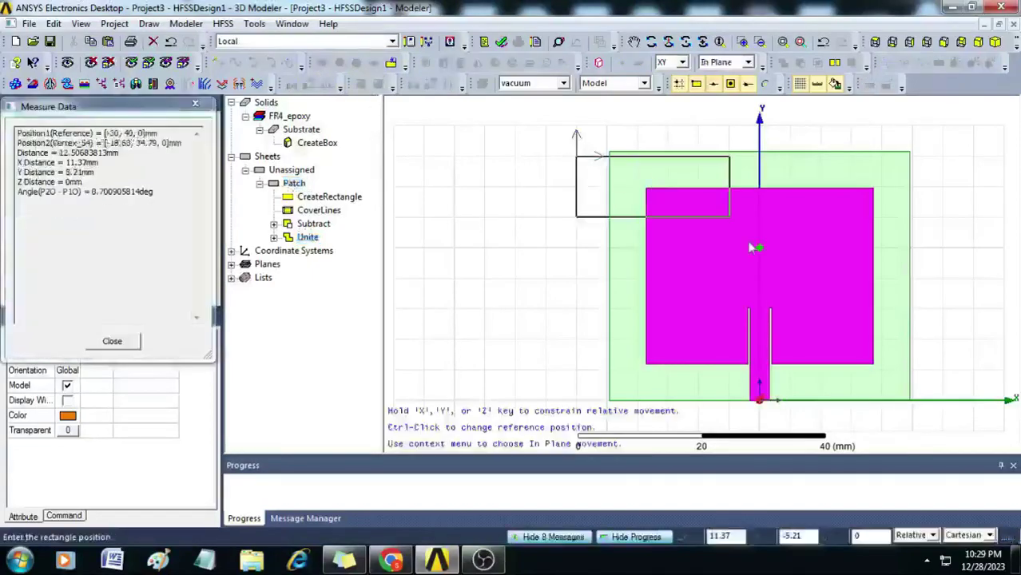
{"action": "left_click", "coordinate": [772, 309]}
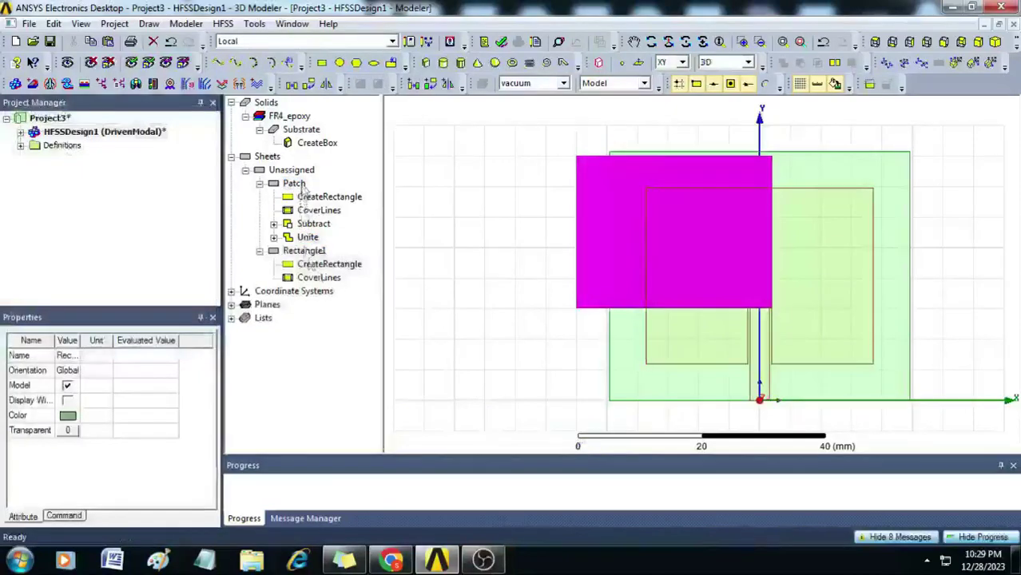
Copy the substrate box's position expression and apply it as the new rectangle's position, -$Wg/2, 0mm, 0mm.
{"action": "double_click", "coordinate": [317, 144]}
{"action": "left_click", "coordinate": [314, 255]}
{"action": "left_click", "coordinate": [313, 252]}
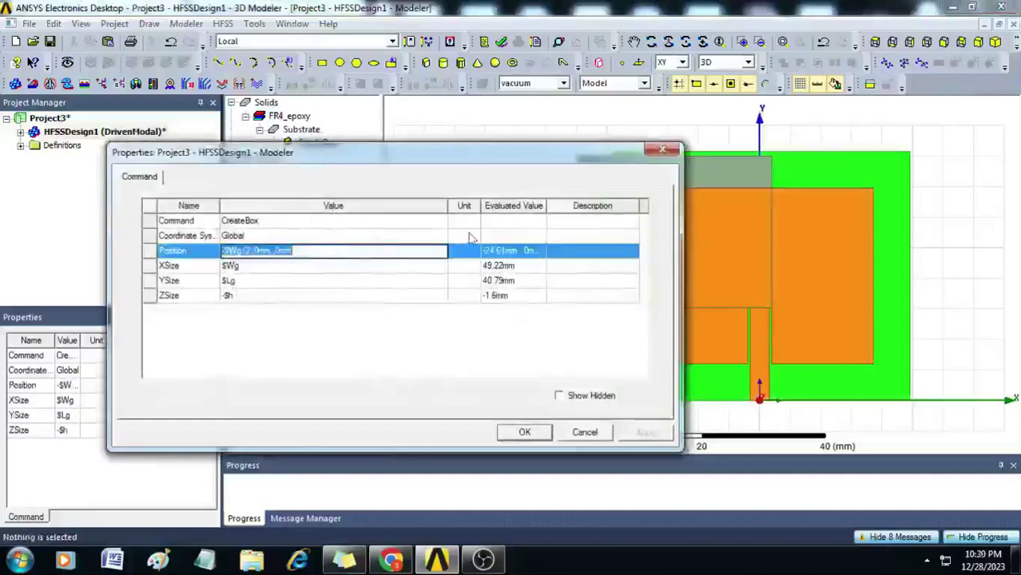
{"action": "left_click", "coordinate": [663, 149]}
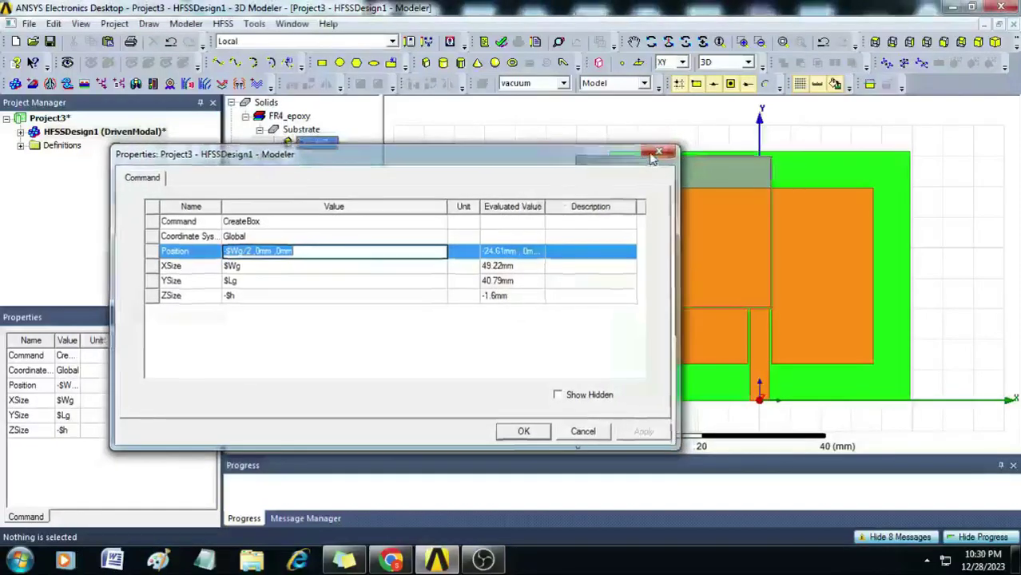
{"action": "double_click", "coordinate": [311, 263]}
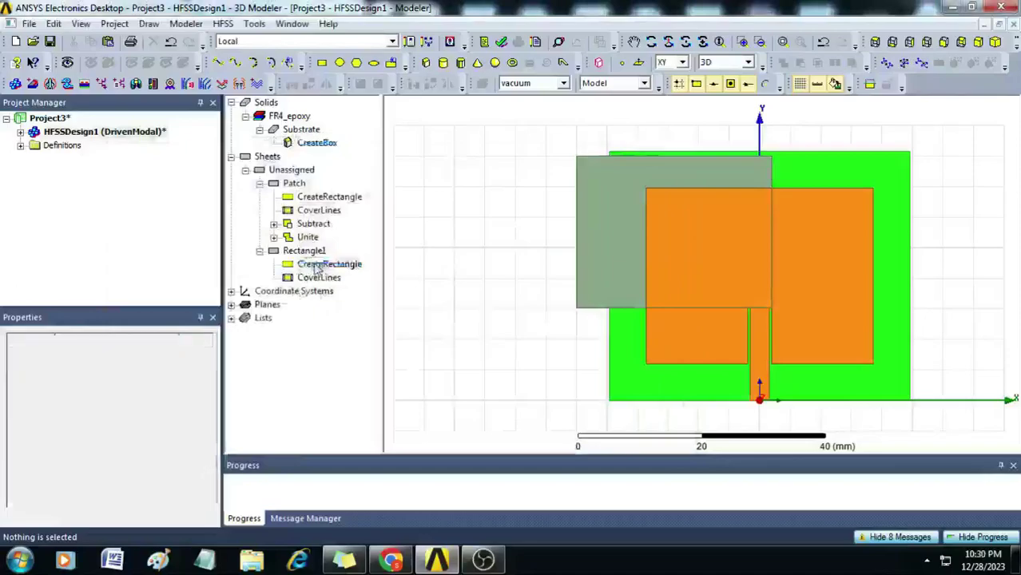
{"action": "left_click", "coordinate": [289, 251]}
{"action": "left_click", "coordinate": [289, 251]}
{"action": "type", "text": "-SWg/2 ,0mm ,0mm"}
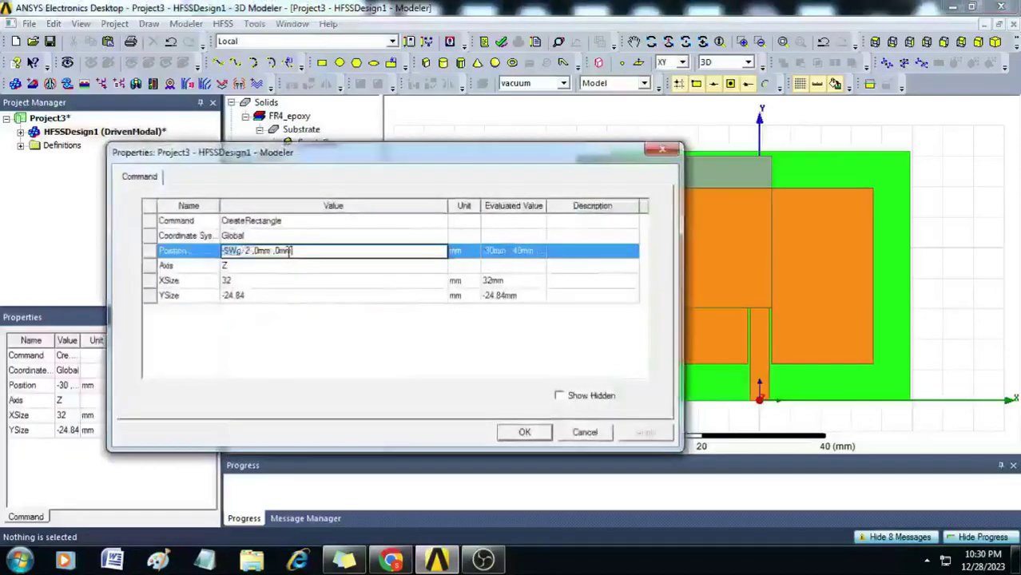
{"action": "left_click", "coordinate": [524, 432]}
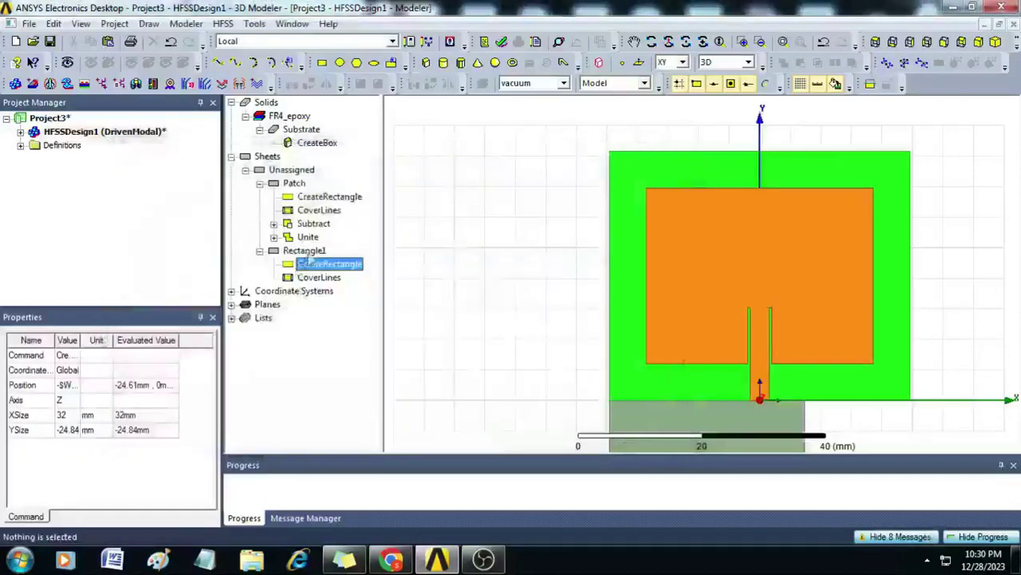
Rename the new rectangle as GND and set its color to orange.
{"action": "double_click", "coordinate": [310, 254]}
{"action": "left_click", "coordinate": [300, 221]}
{"action": "type", "text": "GND"}
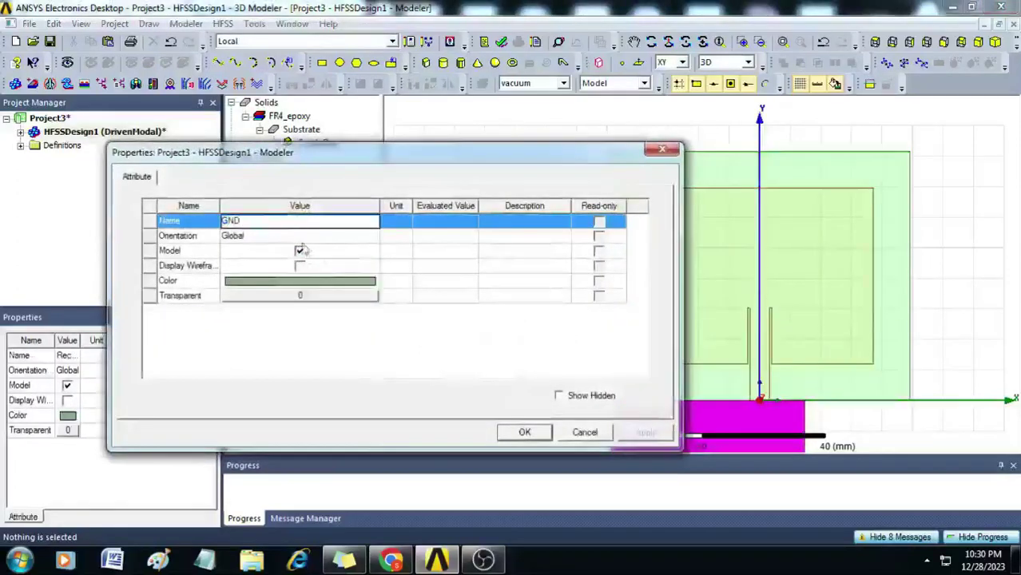
{"action": "left_click", "coordinate": [324, 286]}
{"action": "left_click", "coordinate": [262, 269]}
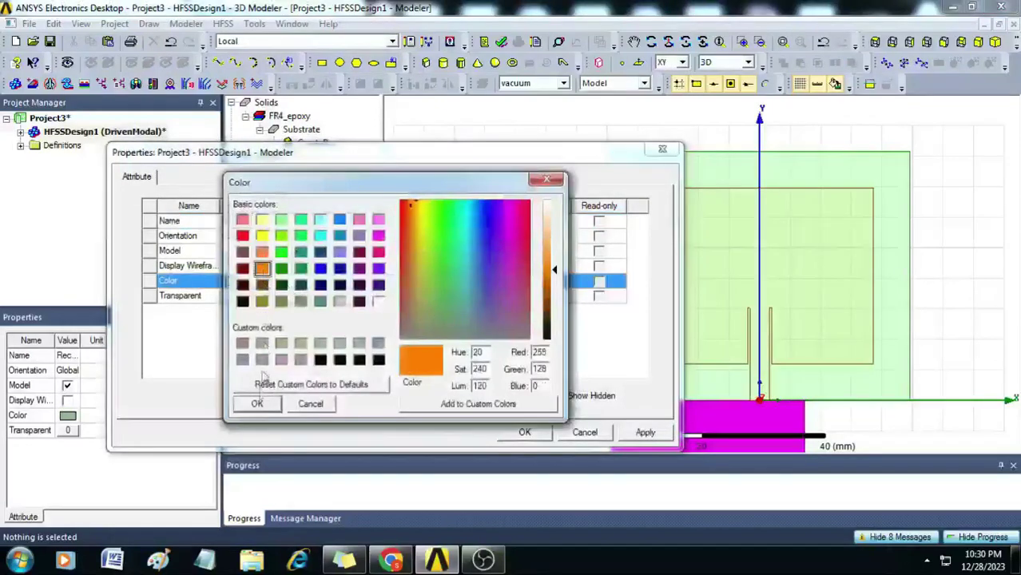
{"action": "left_click", "coordinate": [257, 404]}
{"action": "left_click", "coordinate": [519, 432]}
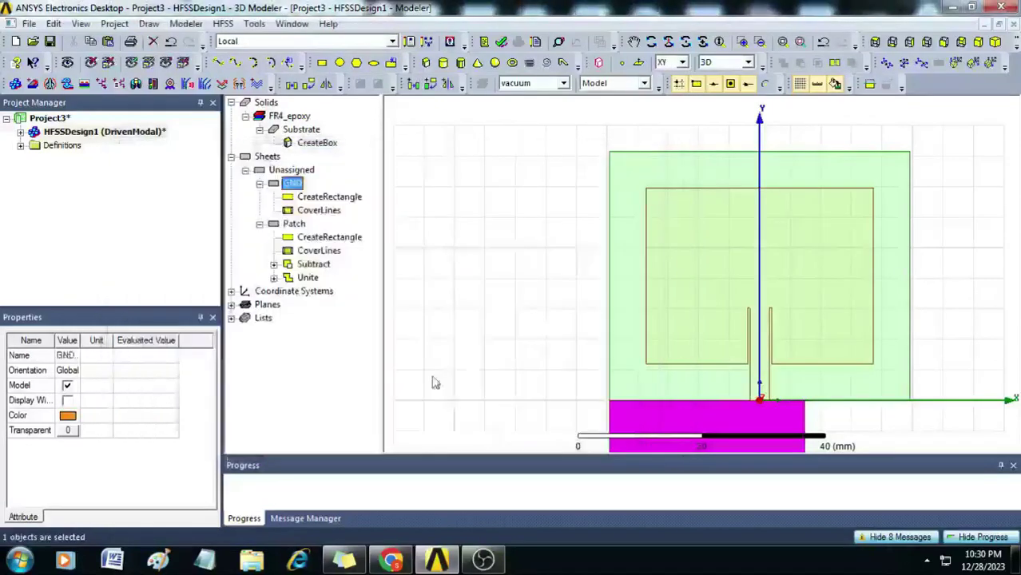
Set the GND rectangle's position to -$Wg/2, 0mm, -$h, with X size $Wg and Y size $Lg, and check its coverage.
{"action": "double_click", "coordinate": [324, 198]}
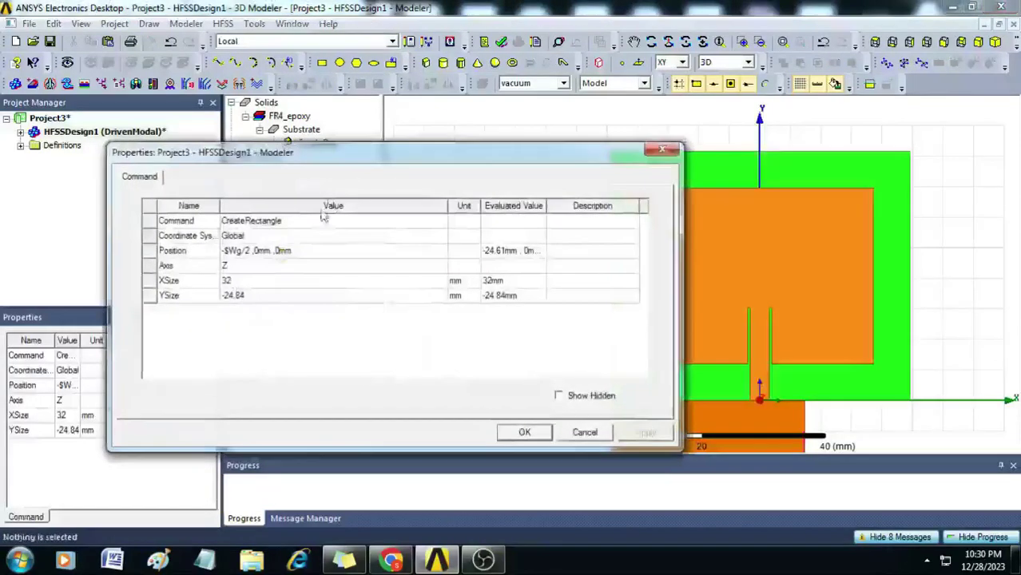
{"action": "left_click", "coordinate": [294, 252]}
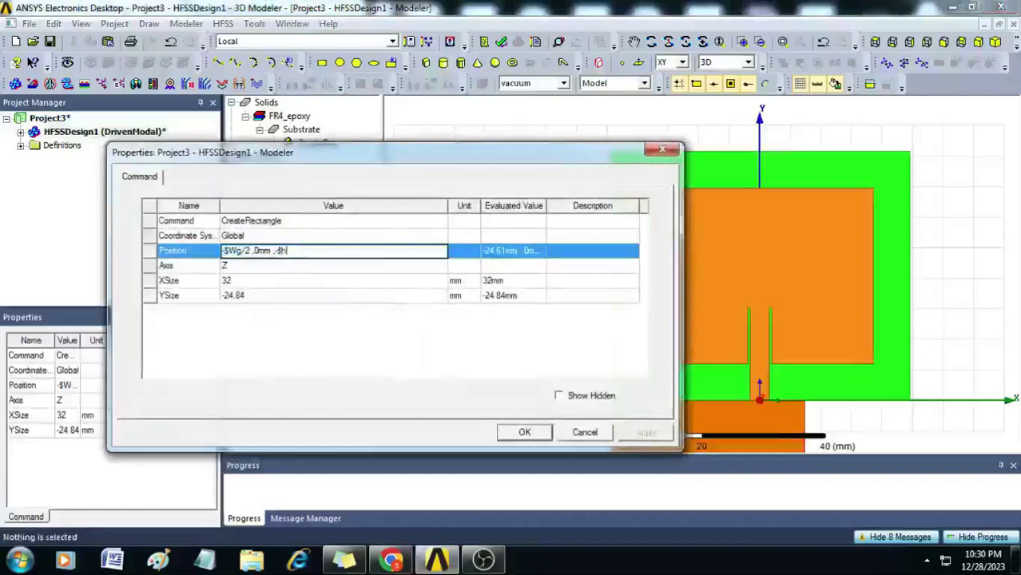
{"action": "left_click", "coordinate": [269, 282]}
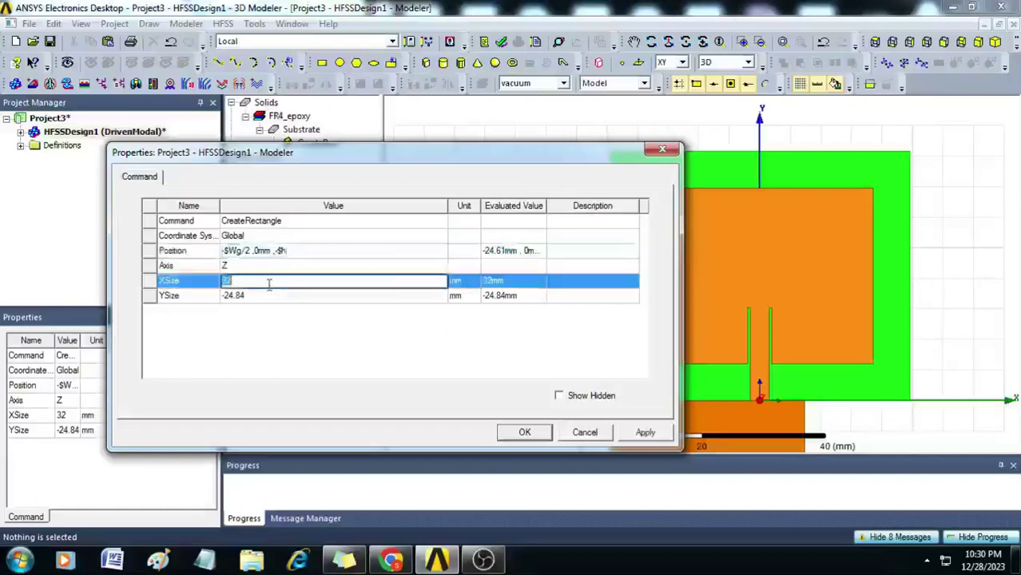
{"action": "type", "text": "$Wg"}
{"action": "left_click", "coordinate": [241, 297]}
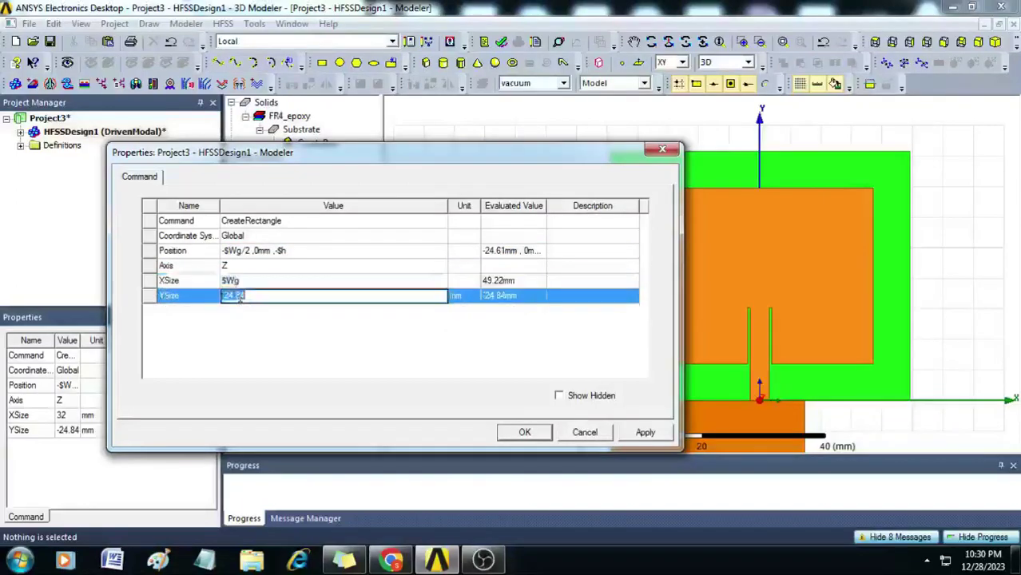
{"action": "type", "text": "$Lg"}
{"action": "left_click", "coordinate": [521, 435]}
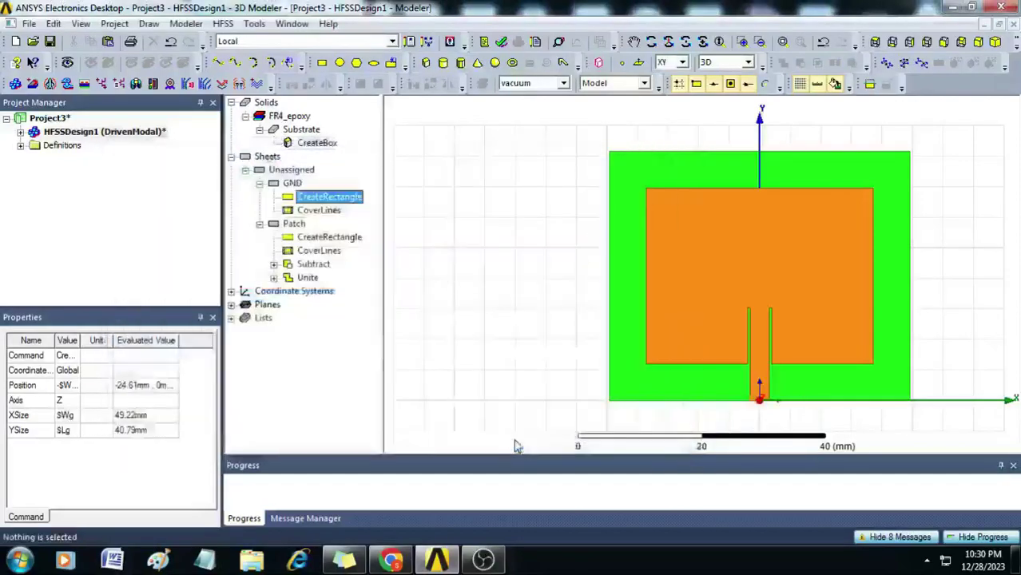
{"action": "left_click", "coordinate": [291, 183]}
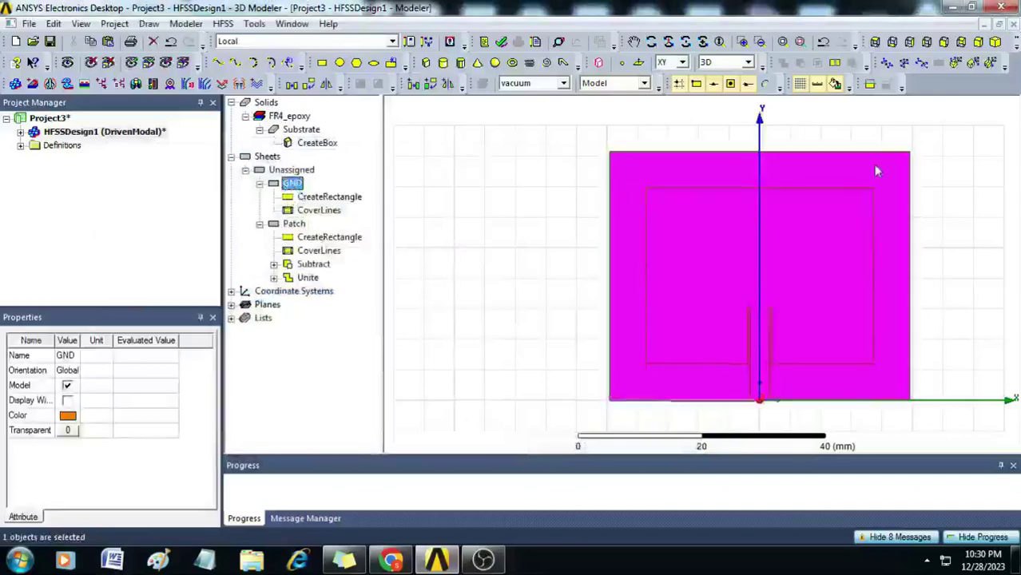
{"action": "left_click", "coordinate": [514, 246]}
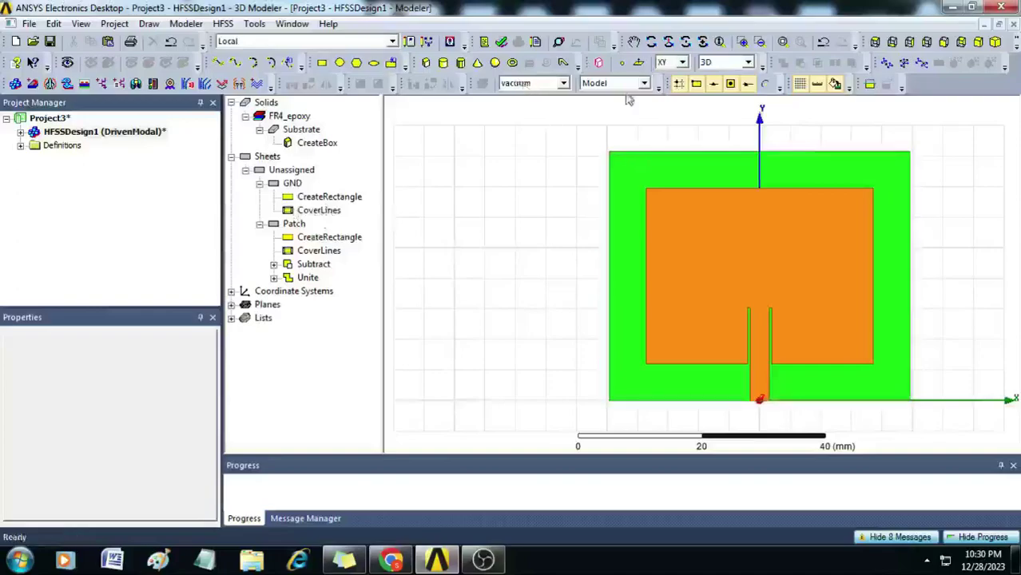
Draw a rectangle about 3.6 mm by 2 mm on the ZX plane, running down from the feed line's outer edge.
{"action": "left_click", "coordinate": [668, 44]}
{"action": "left_click_drag", "start_coordinate": [759, 345], "coordinate": [756, 223]}
{"action": "scroll", "coordinate": [755, 384], "scroll_direction": "up", "scroll_amount": 5}
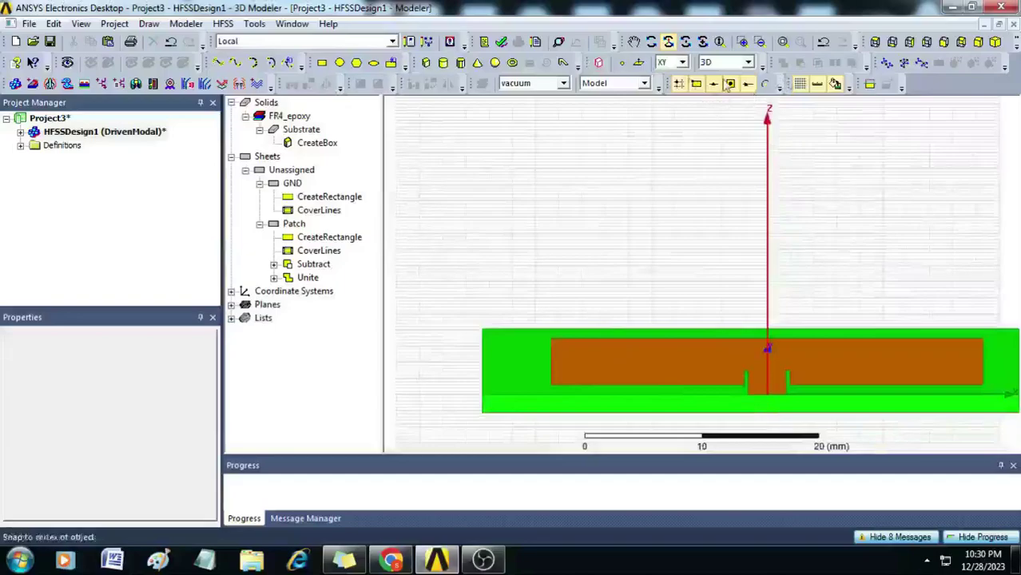
{"action": "left_click", "coordinate": [683, 62]}
{"action": "left_click", "coordinate": [675, 93]}
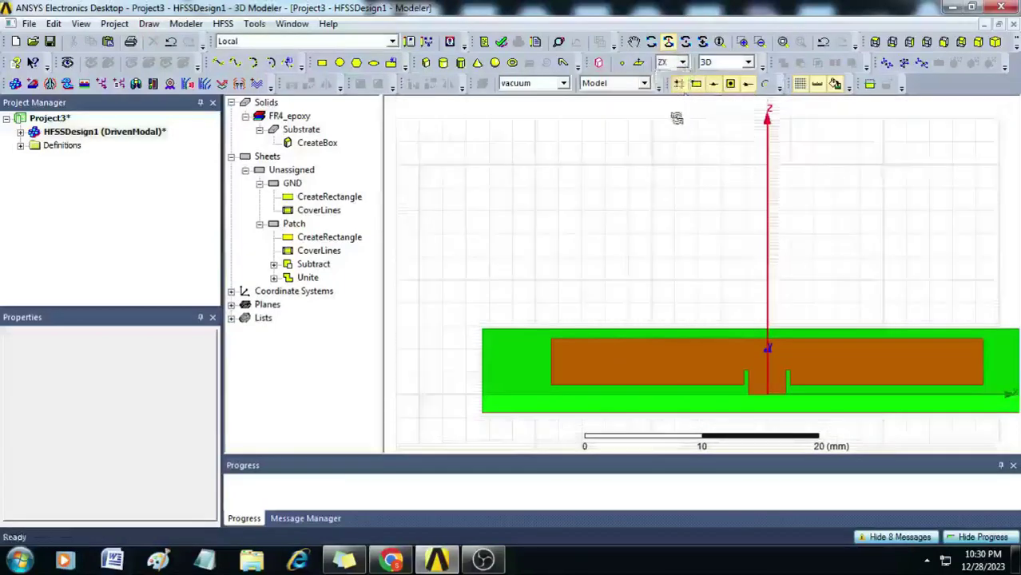
{"action": "left_click", "coordinate": [322, 62]}
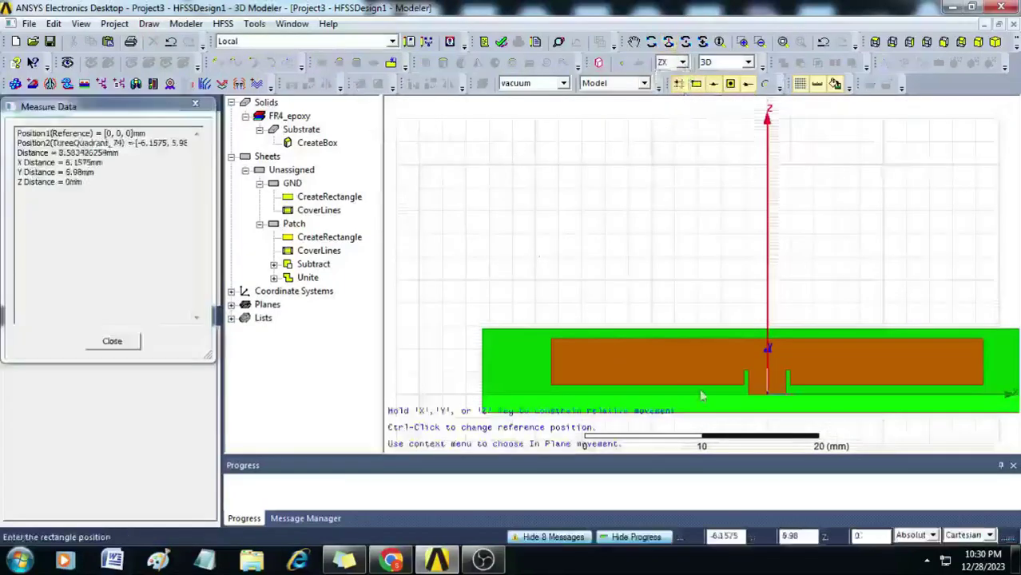
{"action": "left_click", "coordinate": [752, 407]}
{"action": "left_click", "coordinate": [792, 416]}
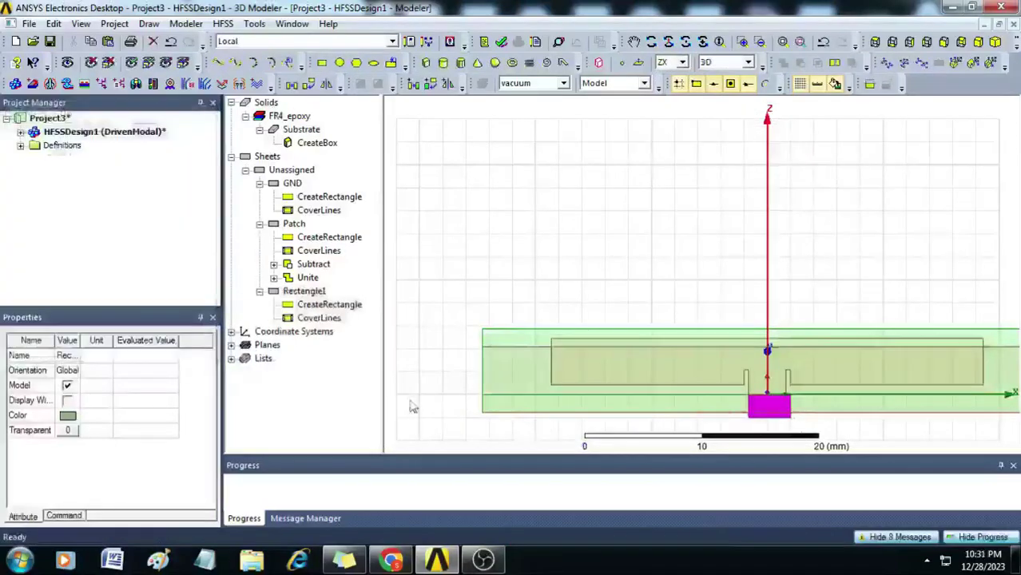
Rename the new ZX-plane rectangle as Excite.
{"action": "double_click", "coordinate": [309, 292]}
{"action": "left_click", "coordinate": [293, 221]}
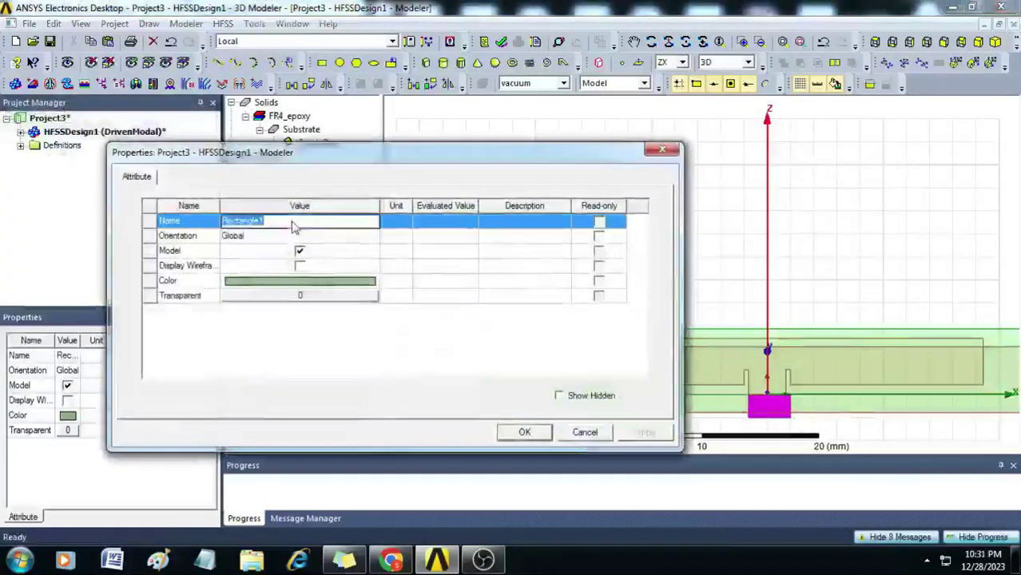
{"action": "type", "text": "Excitat"}
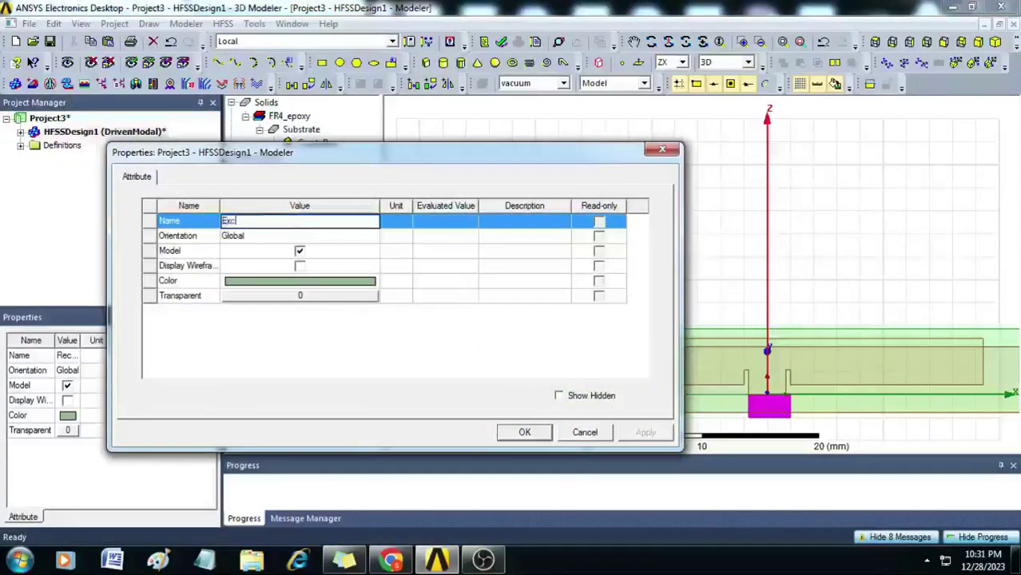
{"action": "left_click", "coordinate": [306, 281]}
{"action": "left_click", "coordinate": [539, 187]}
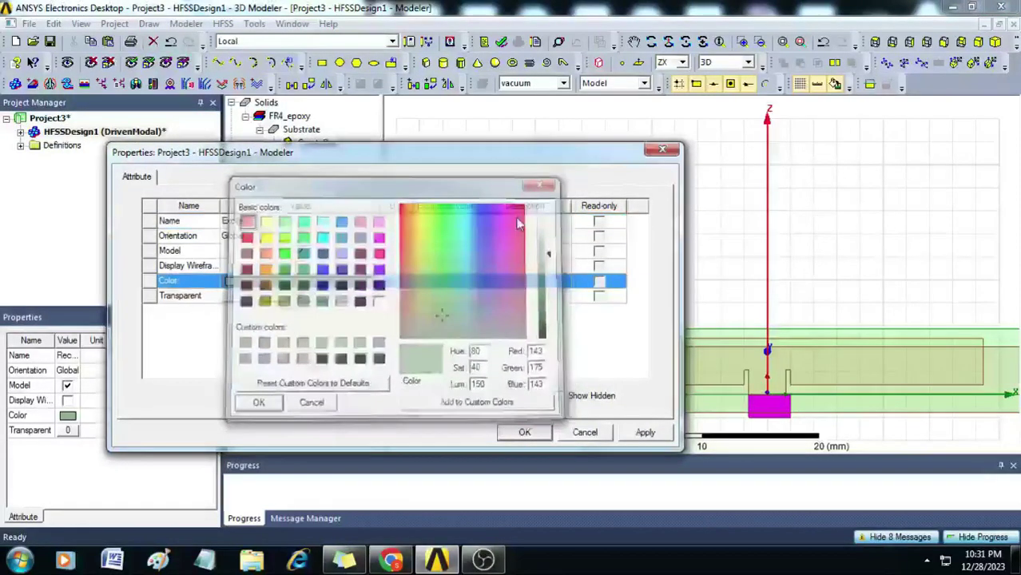
{"action": "left_click", "coordinate": [543, 437]}
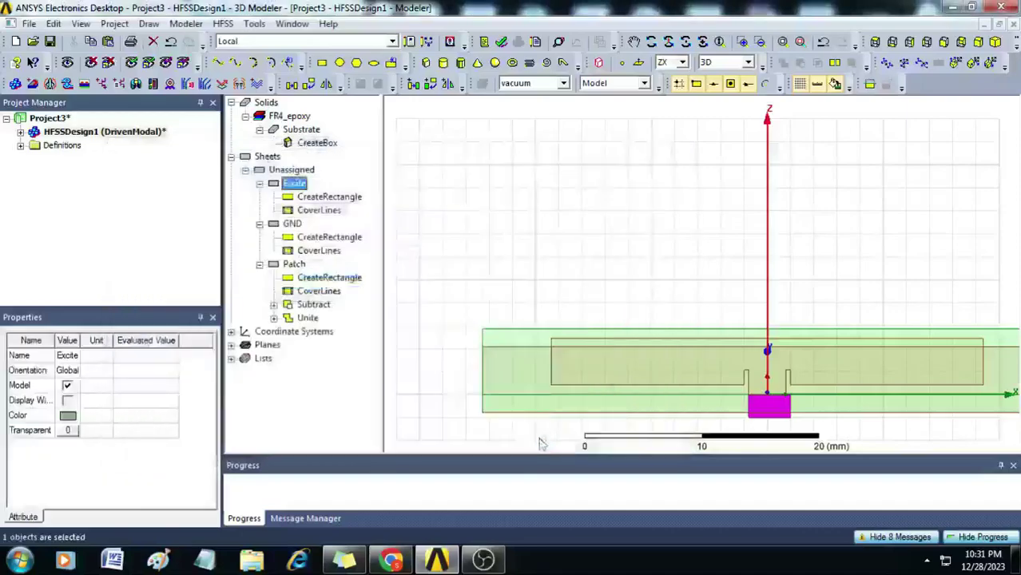
Set the Excite rectangle's position to -$Wf/2, 0mm, 0mm, with X size $Wf and Z size -$h.
{"action": "double_click", "coordinate": [324, 196]}
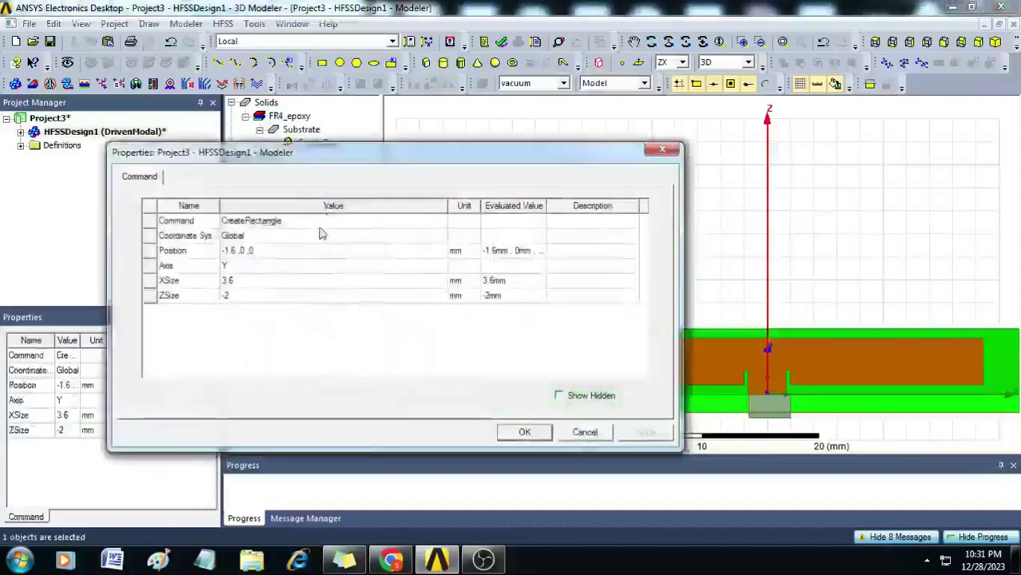
{"action": "left_click", "coordinate": [293, 254]}
{"action": "key", "text": "BackSpace"}
{"action": "type", "text": "-SWf,"}
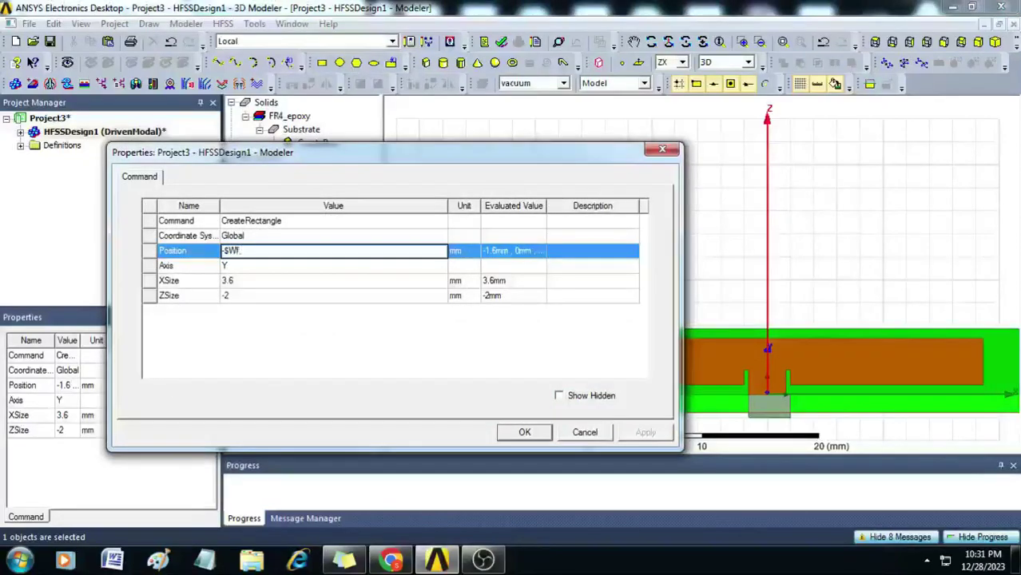
{"action": "type", "text": "f/2,0,0"}
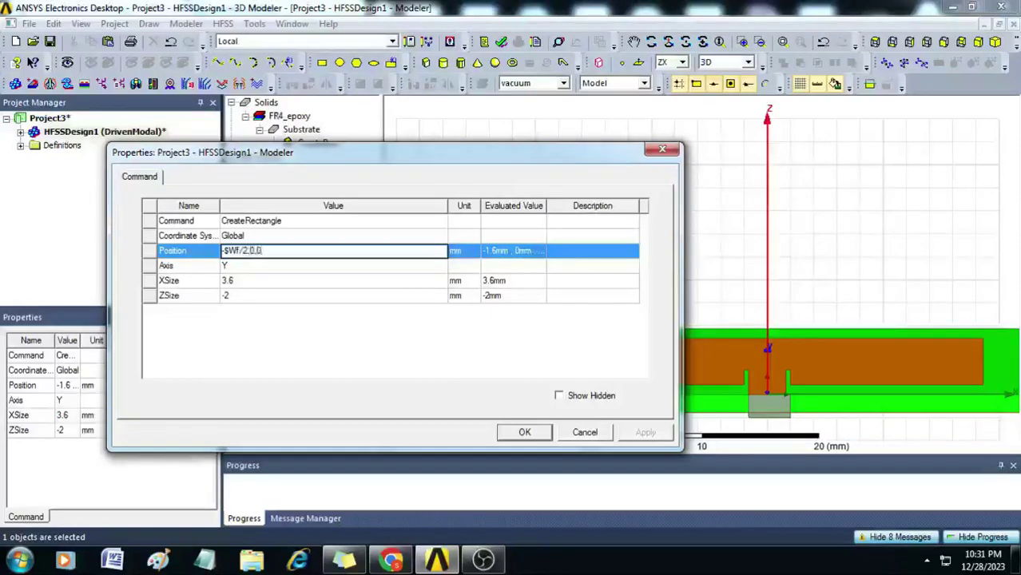
{"action": "left_click", "coordinate": [264, 280]}
{"action": "type", "text": "$Wf"}
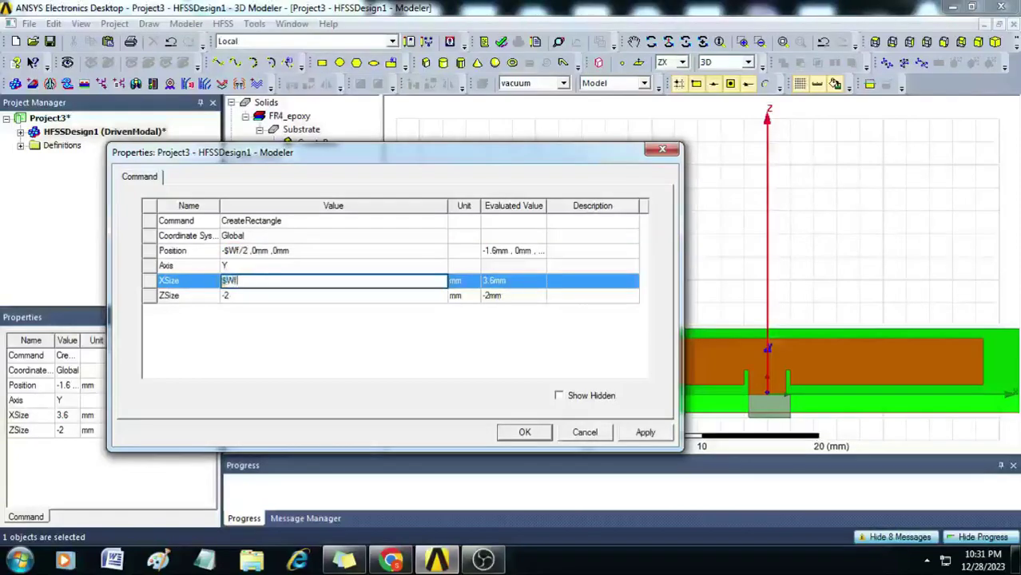
{"action": "left_click", "coordinate": [267, 298]}
{"action": "type", "text": "$h"}
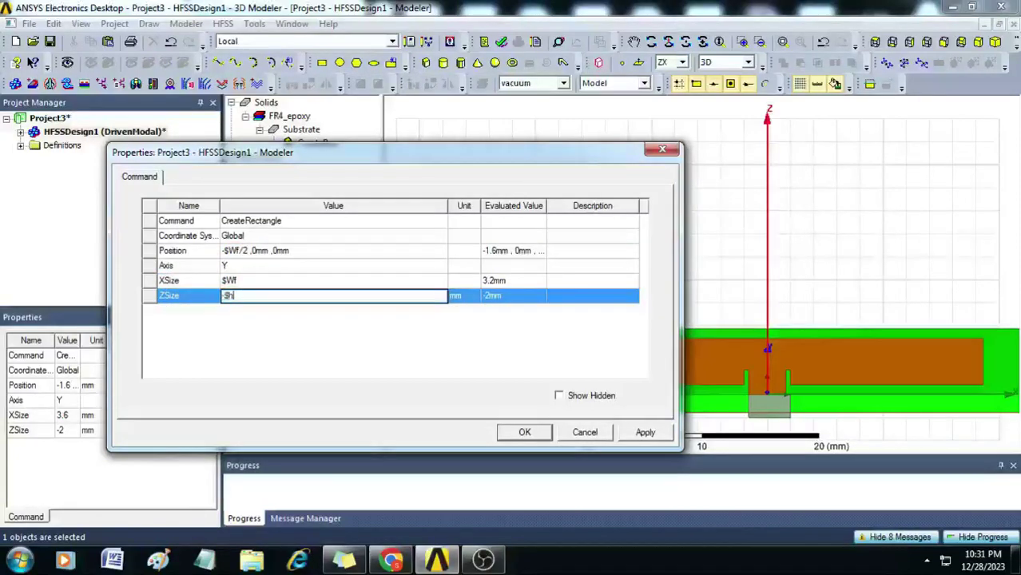
{"action": "left_click", "coordinate": [520, 432]}
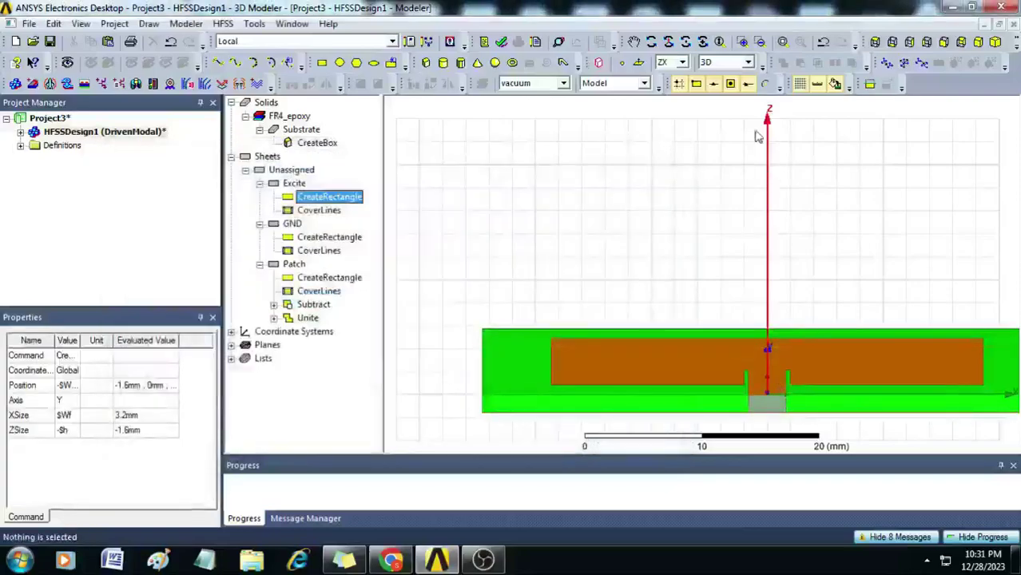
Start a lumped port excitation on the Excite sheet, keeping 50 ohm resistance and 0 ohm reactance.
{"action": "left_click", "coordinate": [668, 41]}
{"action": "mouse_move", "coordinate": [775, 400]}
{"action": "left_mouse_down"}
{"action": "mouse_move", "coordinate": [781, 392]}
{"action": "mouse_move", "coordinate": [774, 394]}
{"action": "left_mouse_up"}
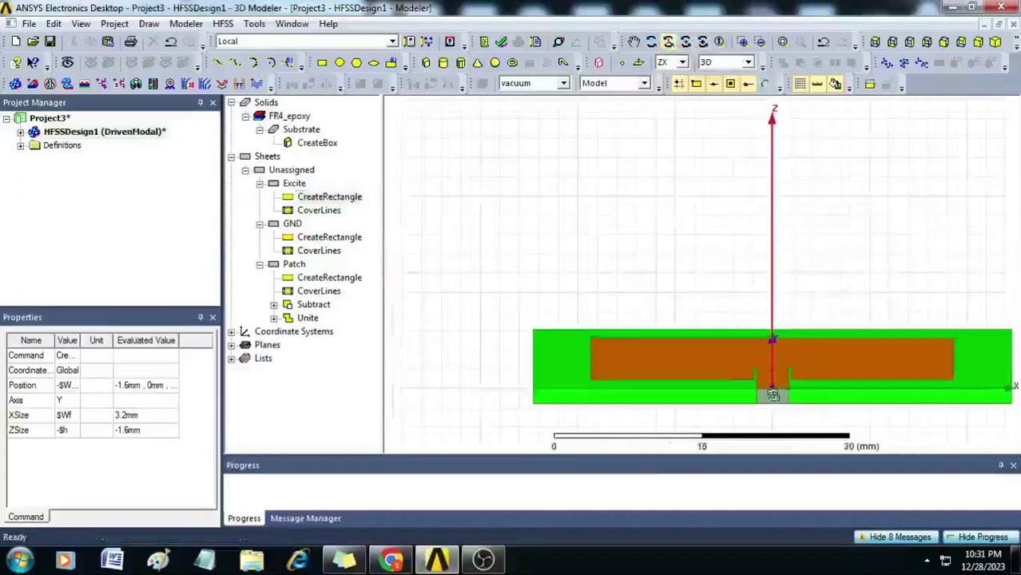
{"action": "left_click", "coordinate": [294, 184]}
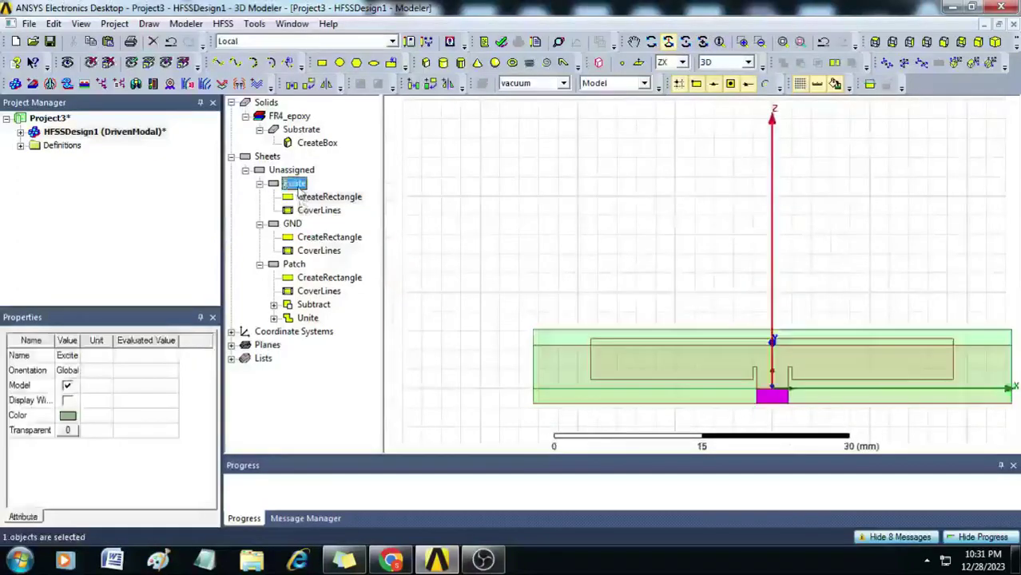
{"action": "left_click", "coordinate": [259, 183]}
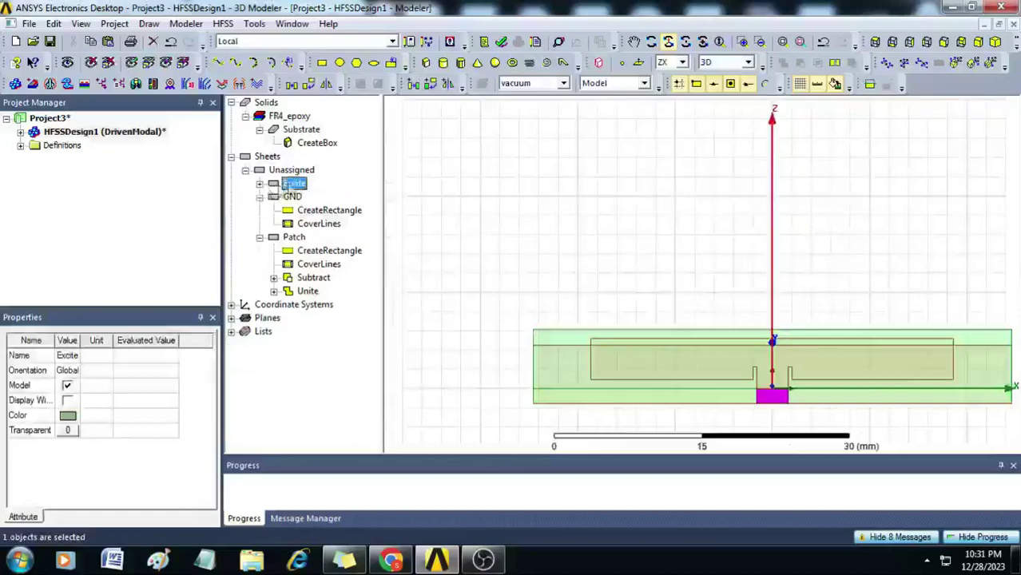
{"action": "right_click", "coordinate": [291, 184]}
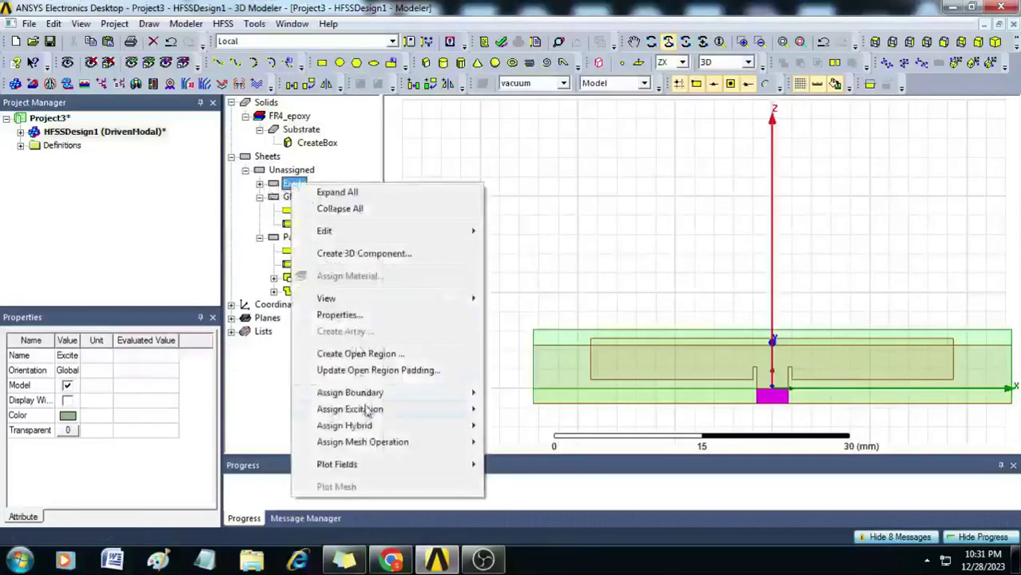
{"action": "mouse_move", "coordinate": [369, 411]}
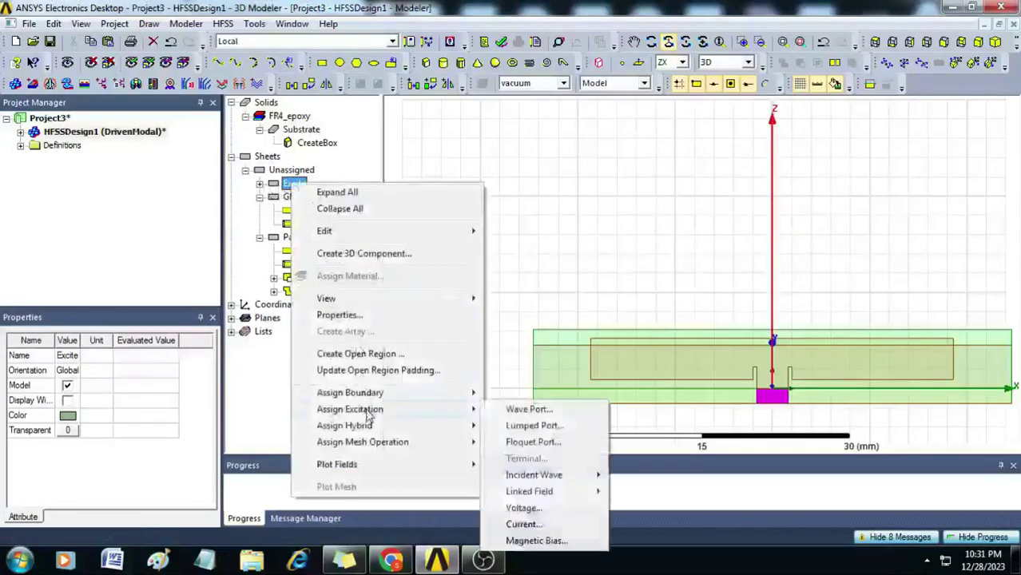
{"action": "left_click", "coordinate": [533, 426]}
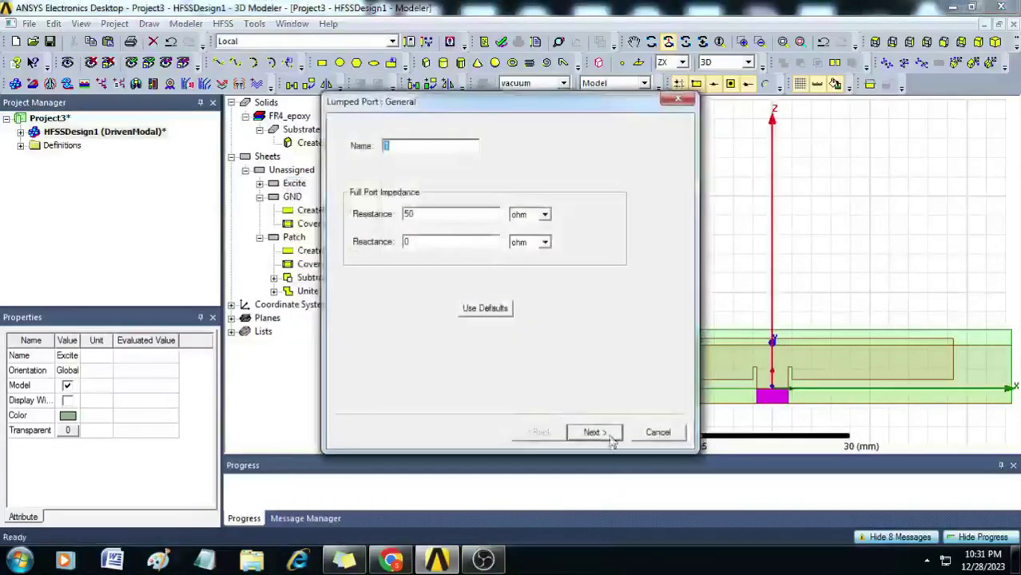
{"action": "left_click", "coordinate": [592, 432]}
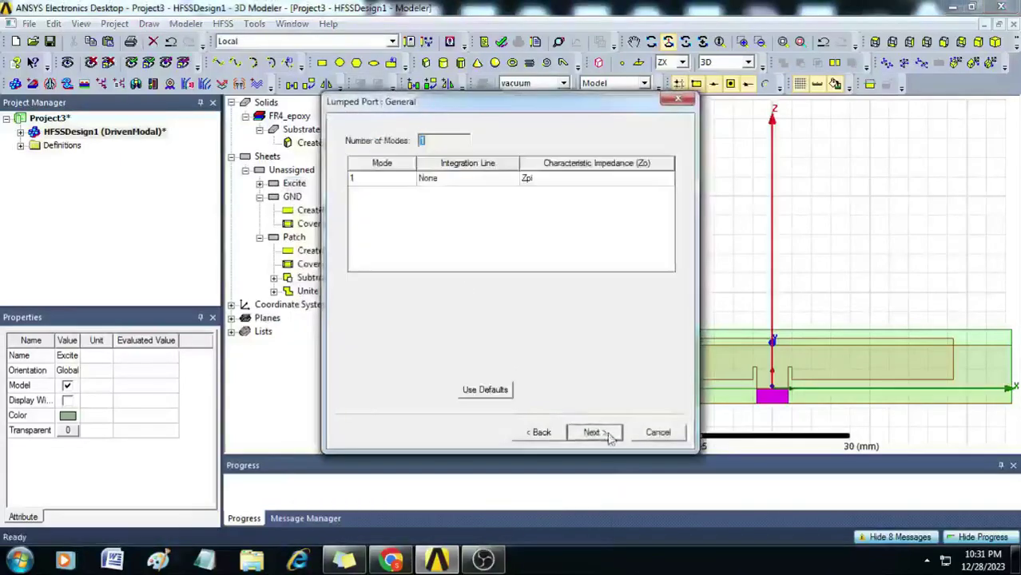
Draw the port's integration line from the Excite sheet's lower edge center to its upper edge center, finish the port, and check the excitation.
{"action": "left_click", "coordinate": [464, 180]}
{"action": "left_click", "coordinate": [465, 201]}
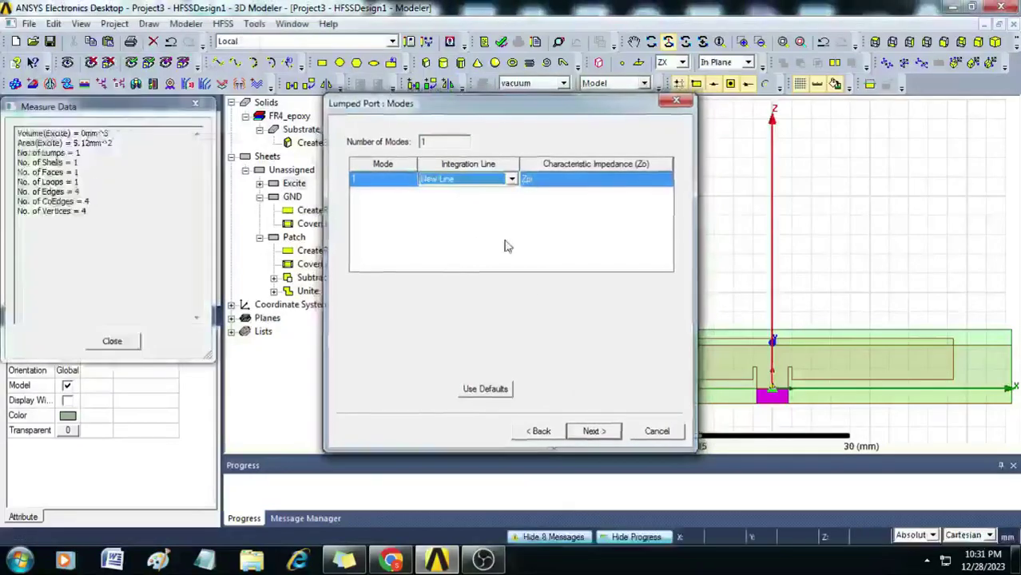
{"action": "scroll", "coordinate": [771, 400], "scroll_direction": "up", "scroll_amount": 2}
{"action": "scroll", "coordinate": [775, 416], "scroll_direction": "up", "scroll_amount": 1}
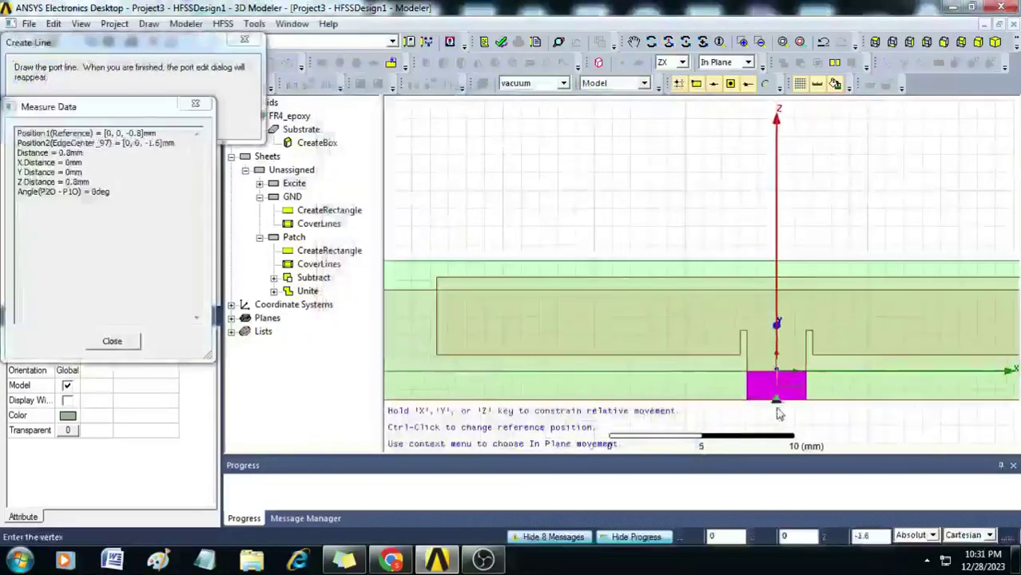
{"action": "left_click", "coordinate": [779, 410]}
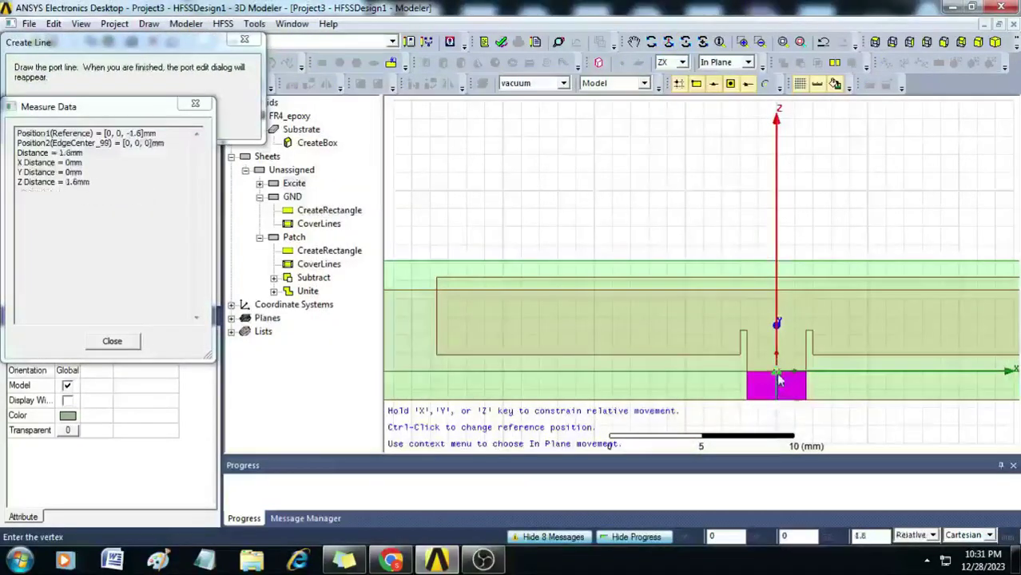
{"action": "left_click", "coordinate": [777, 373]}
{"action": "left_click", "coordinate": [591, 432]}
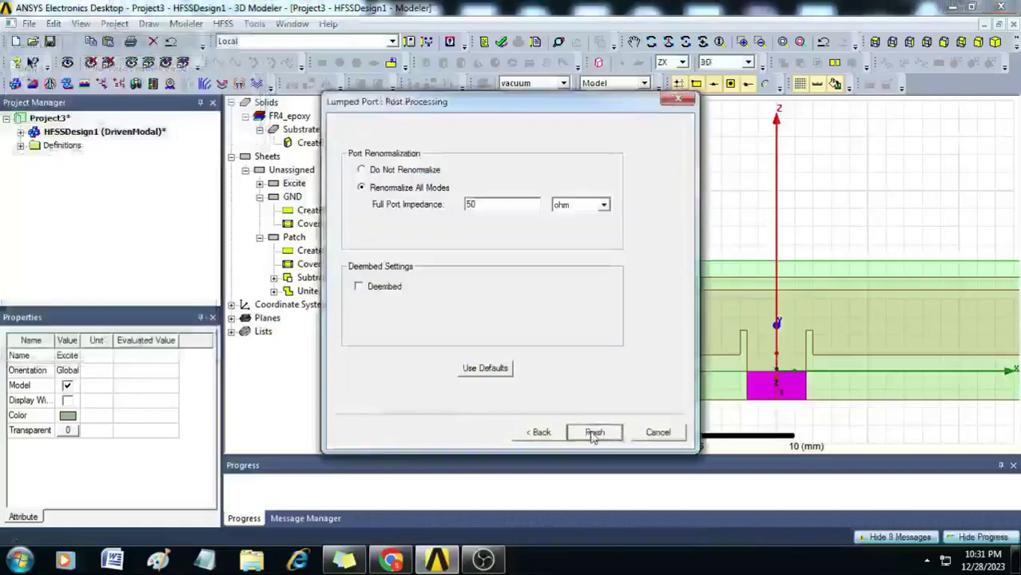
{"action": "left_click", "coordinate": [596, 431]}
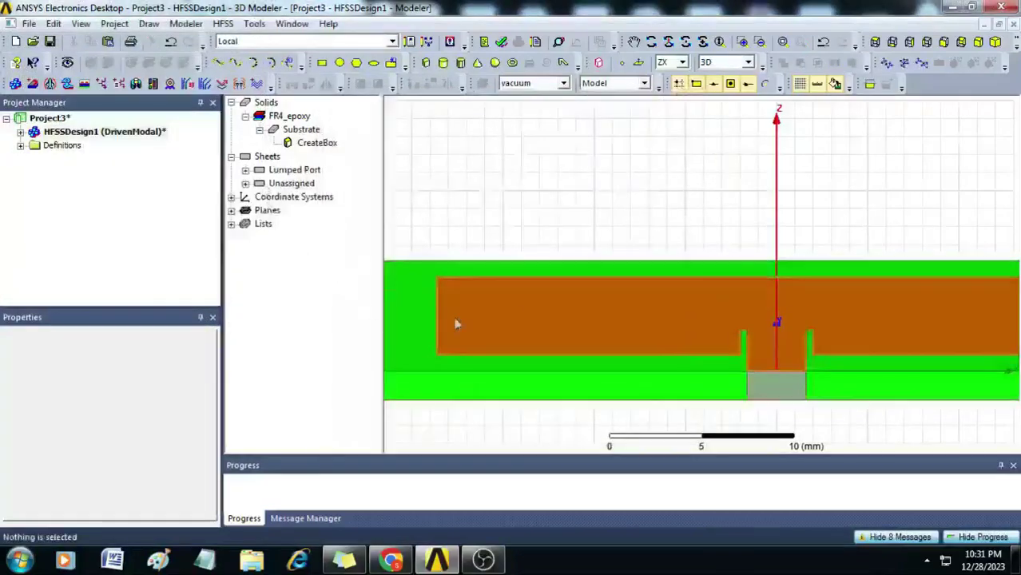
{"action": "left_click", "coordinate": [20, 132]}
{"action": "left_click", "coordinate": [34, 185]}
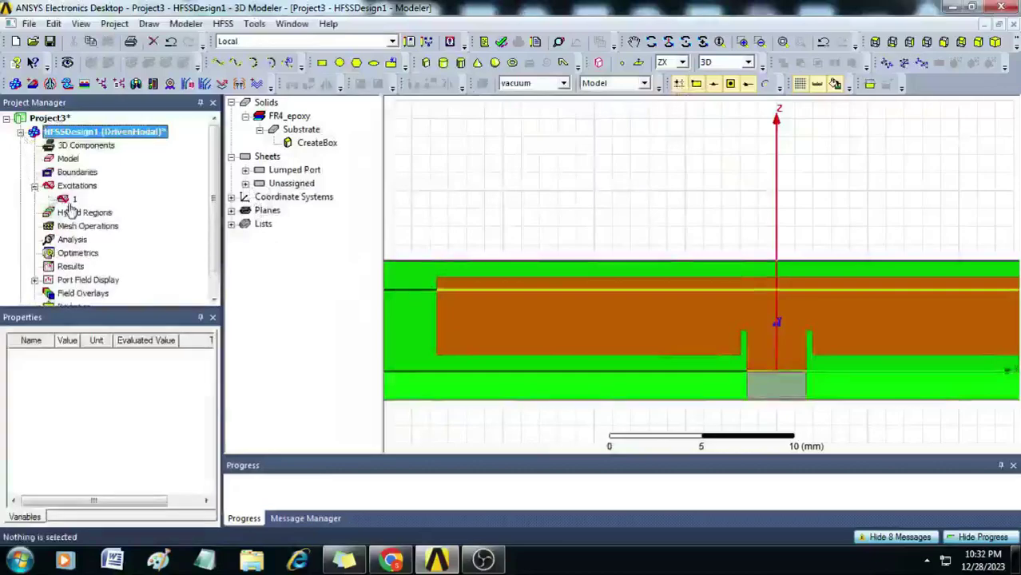
{"action": "left_click", "coordinate": [69, 202]}
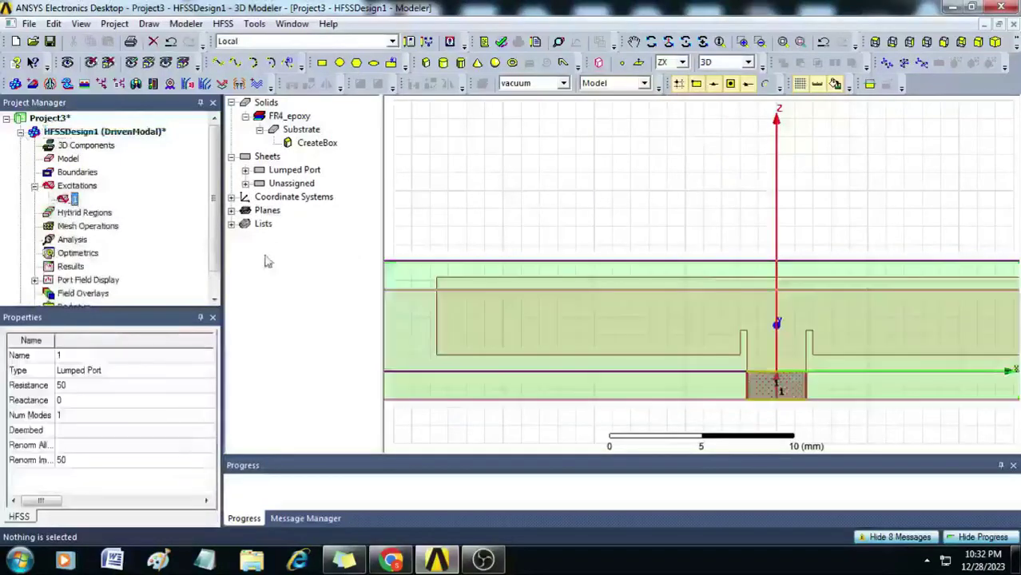
{"action": "left_click", "coordinate": [34, 185]}
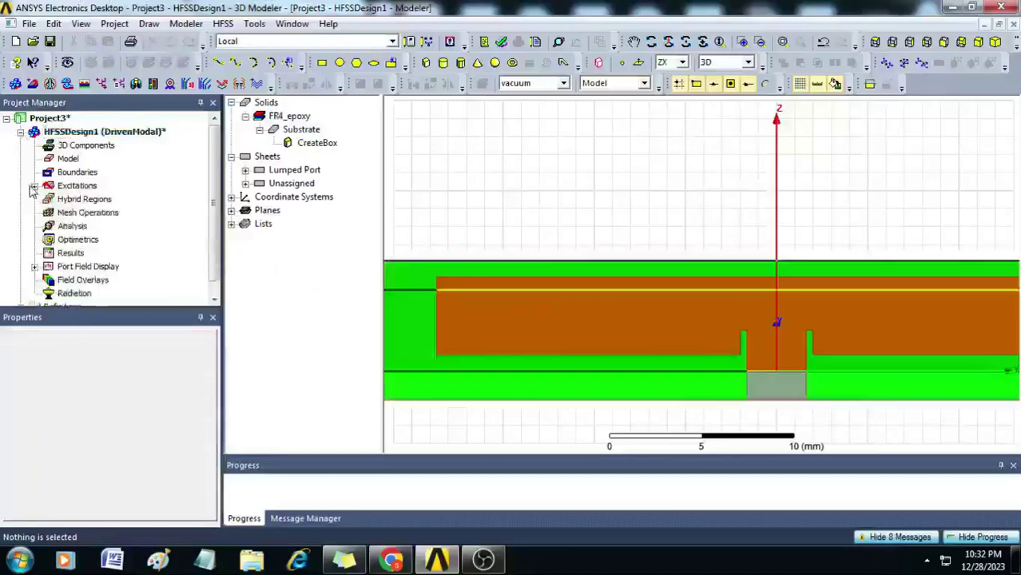
Assign a Perfect E boundary named PerfE1 to the GND sheet without infinite ground plane, and check its coverage.
{"action": "left_click", "coordinate": [245, 183]}
{"action": "left_click", "coordinate": [260, 197]}
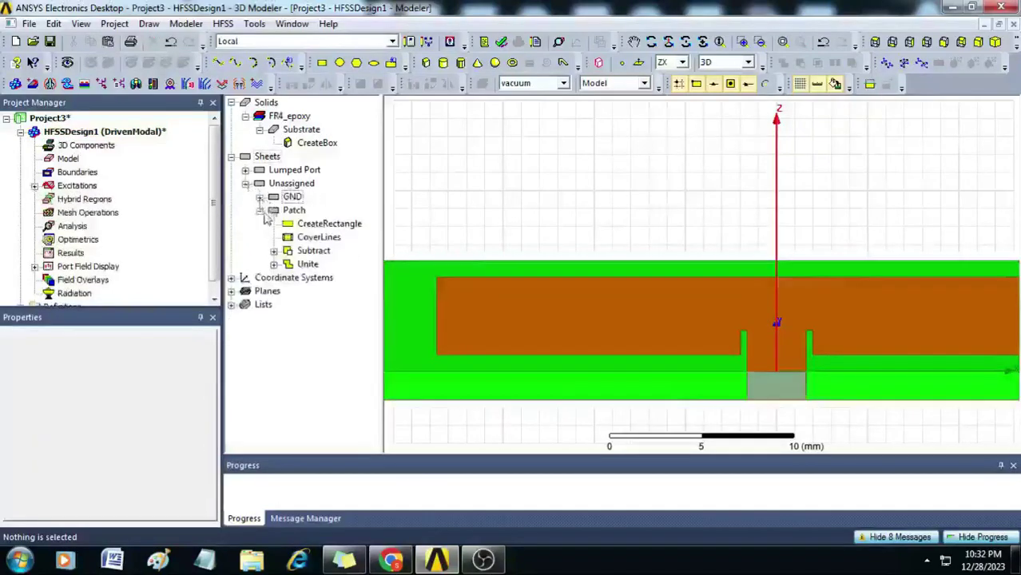
{"action": "left_click", "coordinate": [260, 210]}
{"action": "left_click", "coordinate": [291, 198]}
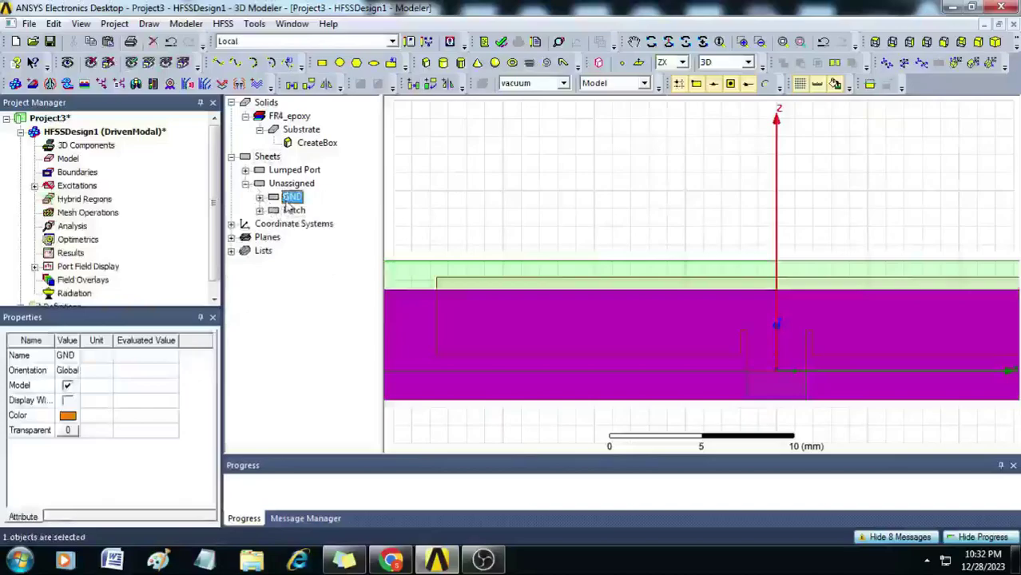
{"action": "right_click", "coordinate": [286, 205]}
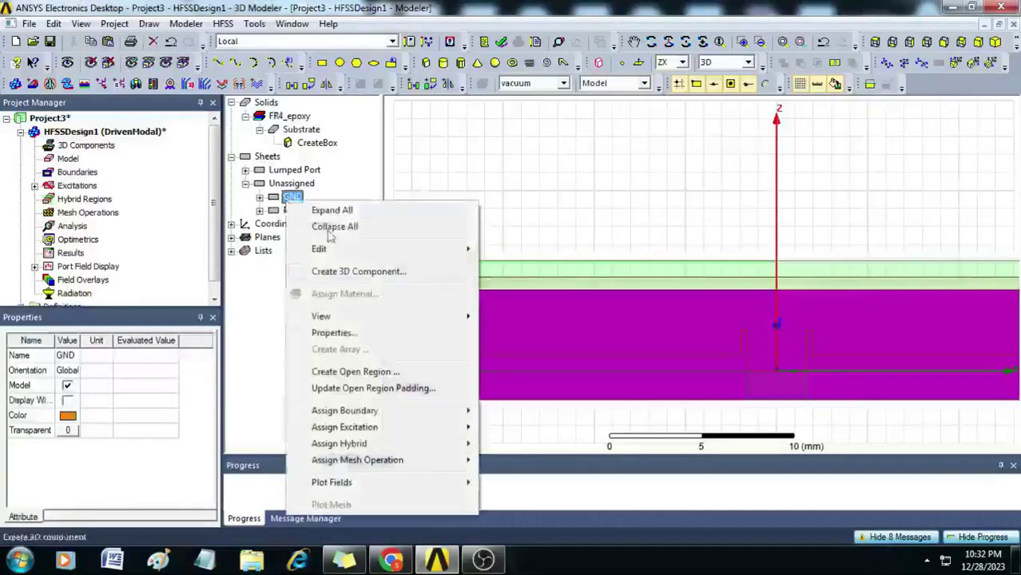
{"action": "mouse_move", "coordinate": [364, 412]}
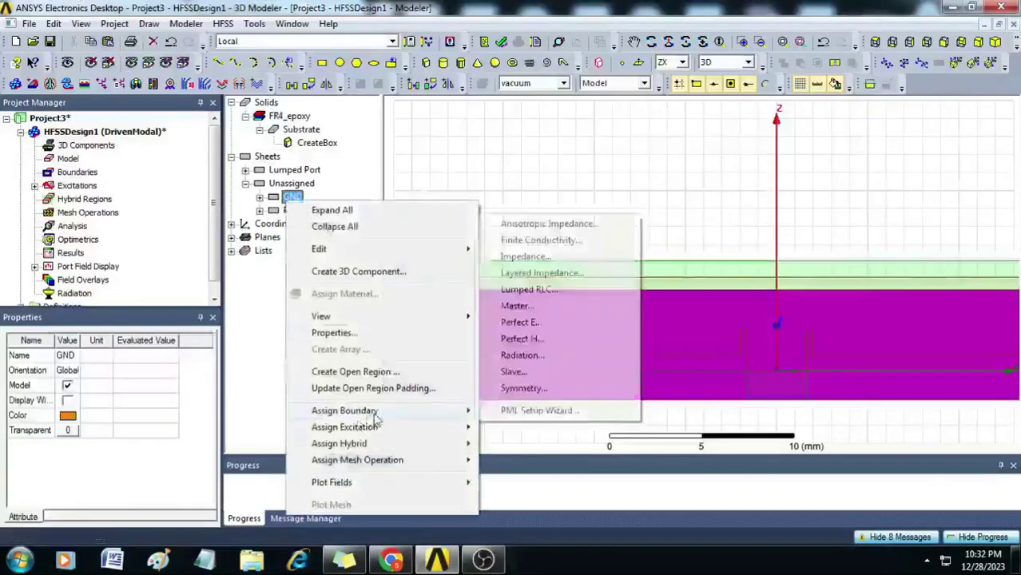
{"action": "left_click", "coordinate": [523, 323]}
{"action": "left_click", "coordinate": [452, 392]}
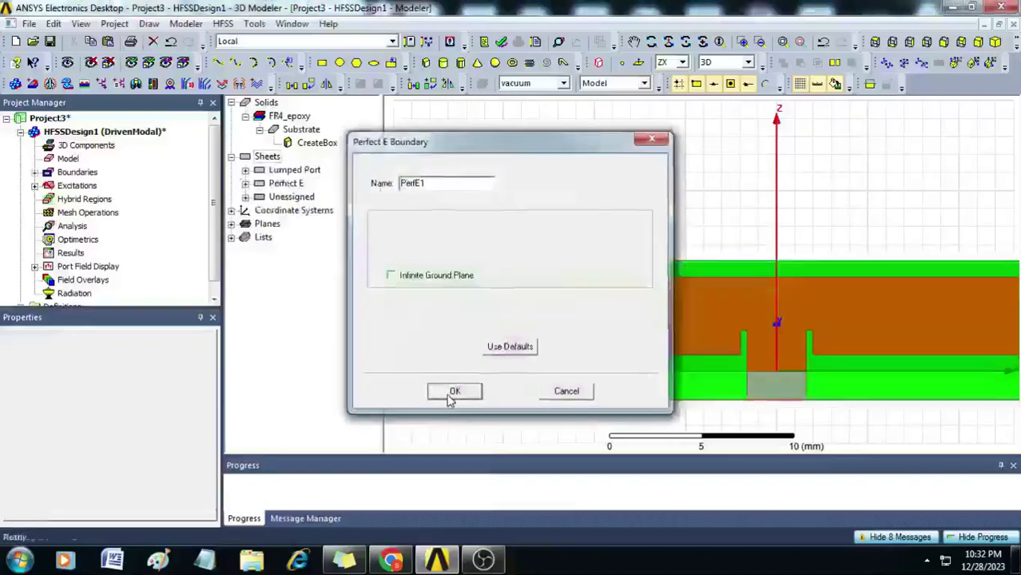
{"action": "left_click", "coordinate": [34, 173]}
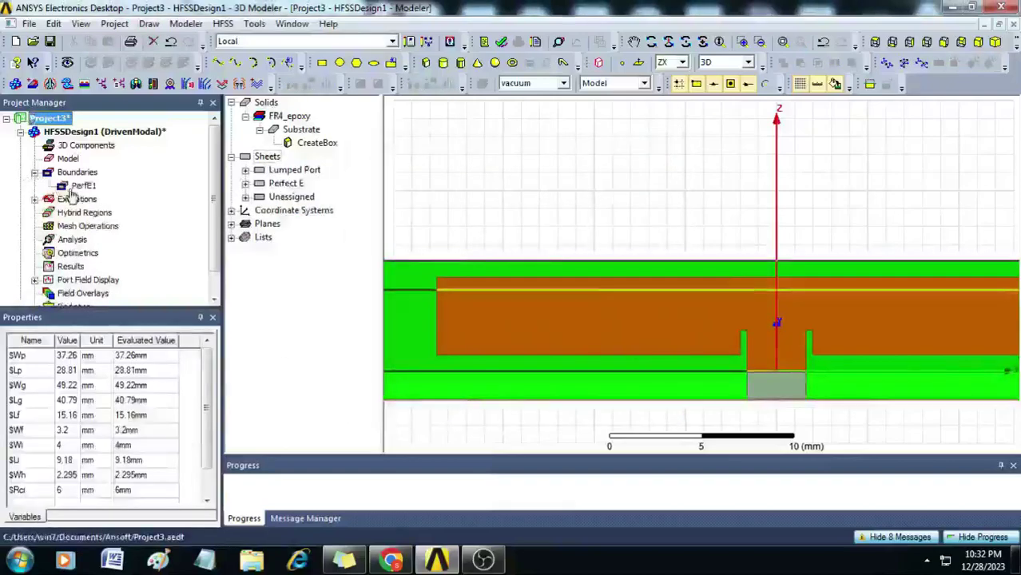
{"action": "left_click", "coordinate": [83, 185]}
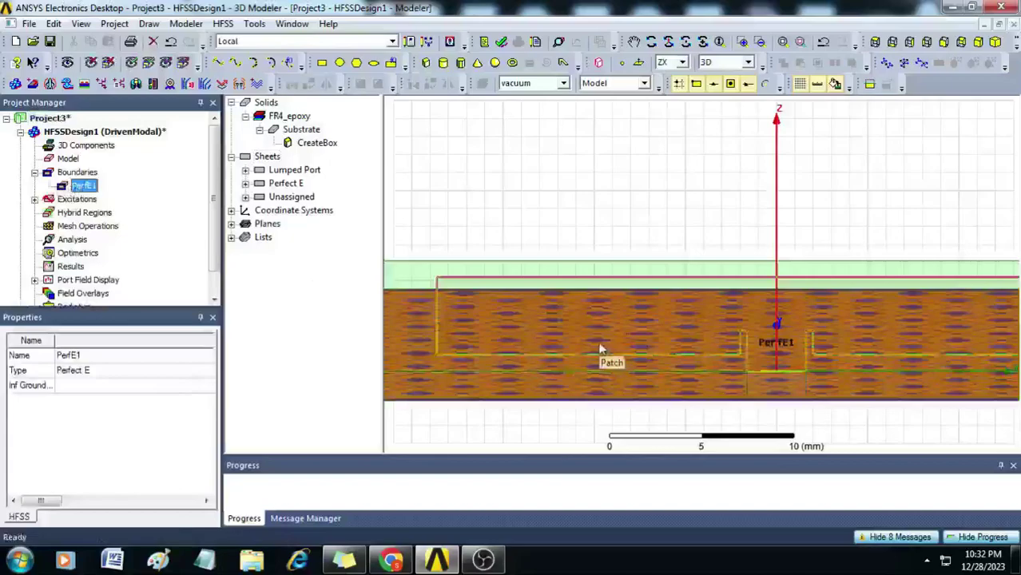
Assign a Perfect E boundary to the Patch sheet, and check the coverage of both the ground and patch boundaries.
{"action": "scroll", "coordinate": [601, 351], "scroll_direction": "down", "scroll_amount": 1}
{"action": "left_click", "coordinate": [649, 207]}
{"action": "scroll", "coordinate": [649, 208], "scroll_direction": "down", "scroll_amount": 2}
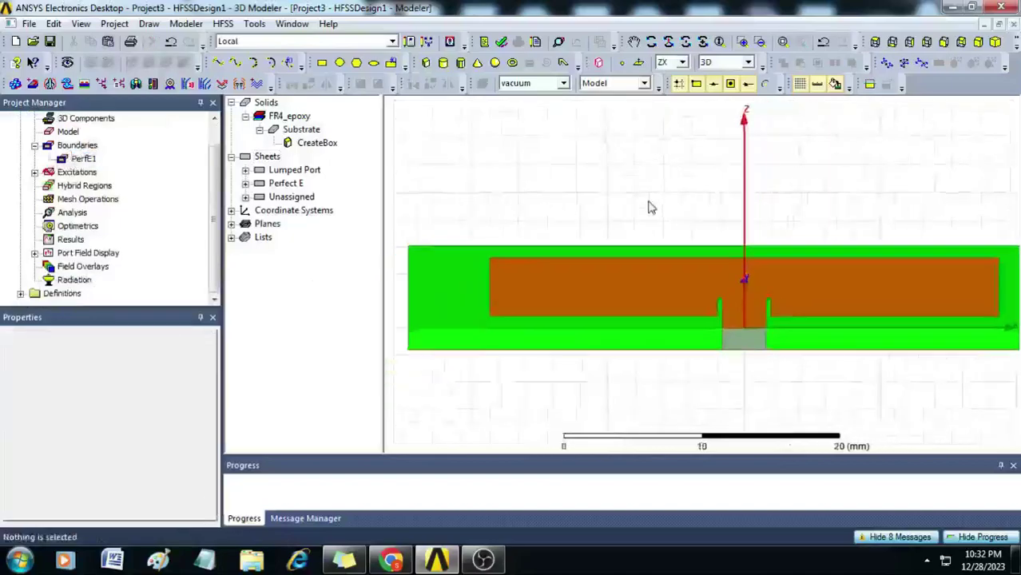
{"action": "scroll", "coordinate": [649, 208], "scroll_direction": "down", "scroll_amount": 1}
{"action": "left_click", "coordinate": [245, 196]}
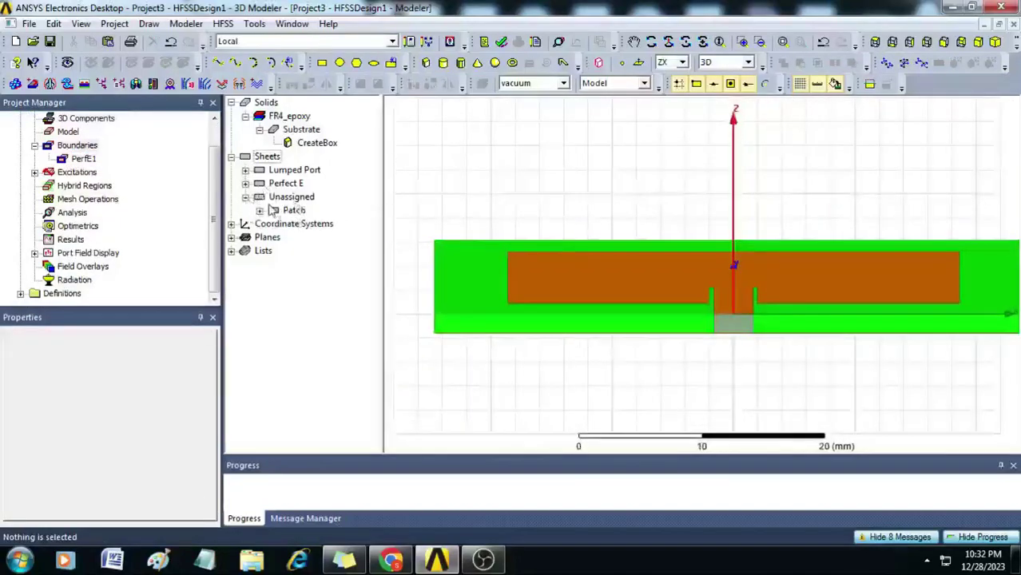
{"action": "left_click", "coordinate": [289, 210]}
{"action": "right_click", "coordinate": [289, 210]}
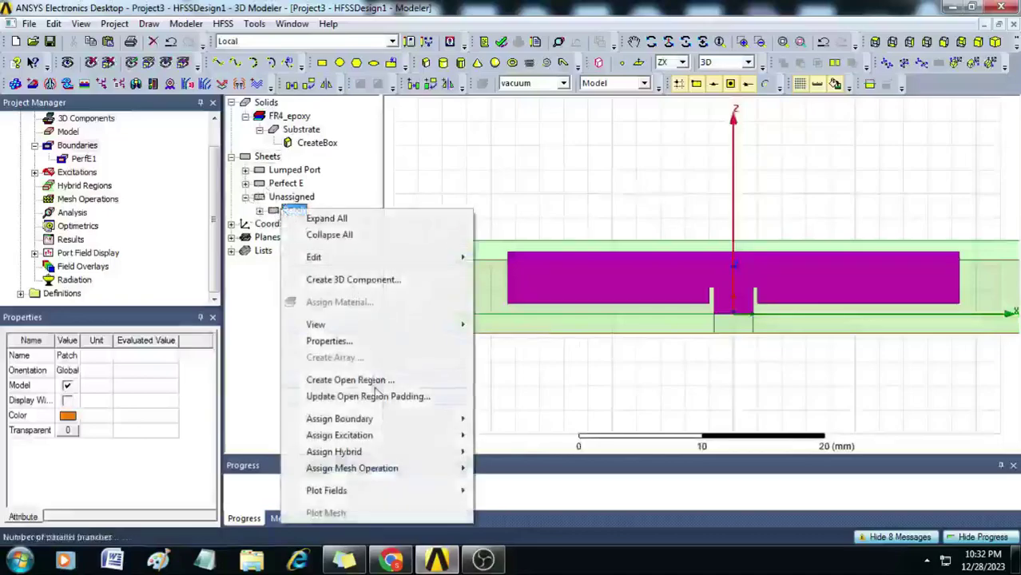
{"action": "mouse_move", "coordinate": [375, 420]}
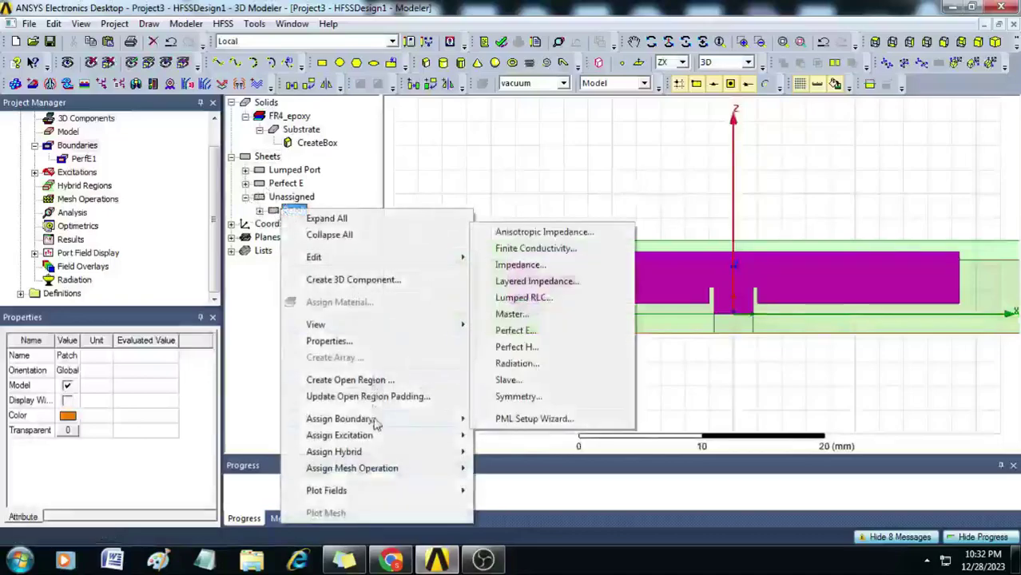
{"action": "left_click", "coordinate": [531, 332]}
{"action": "left_click", "coordinate": [468, 393]}
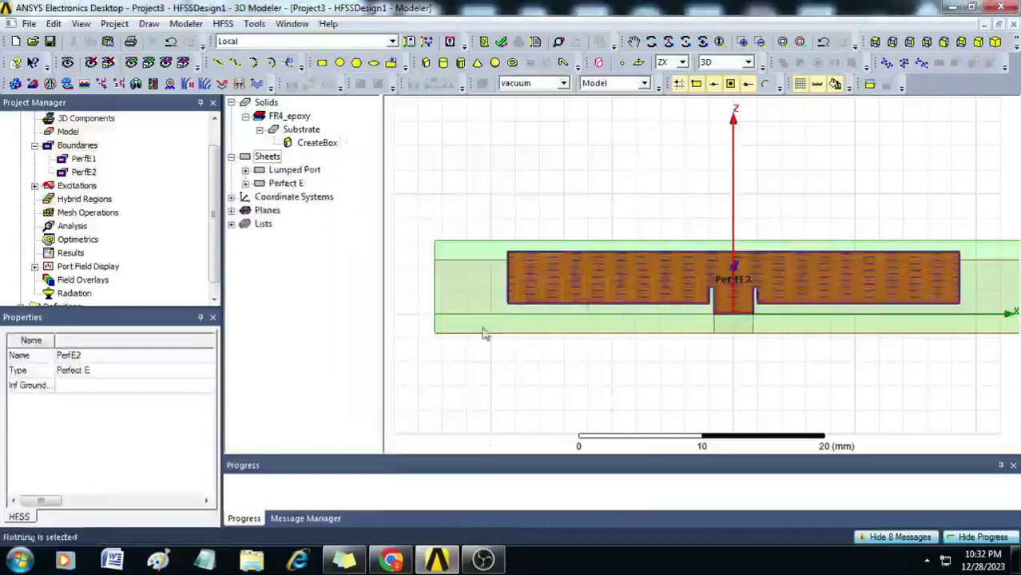
{"action": "left_click", "coordinate": [80, 159]}
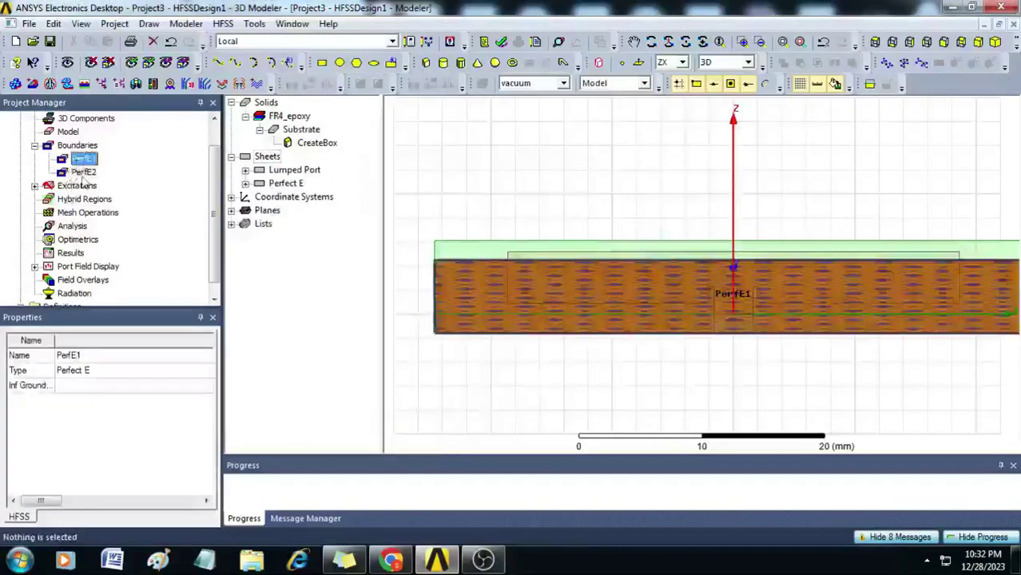
{"action": "left_click", "coordinate": [83, 172]}
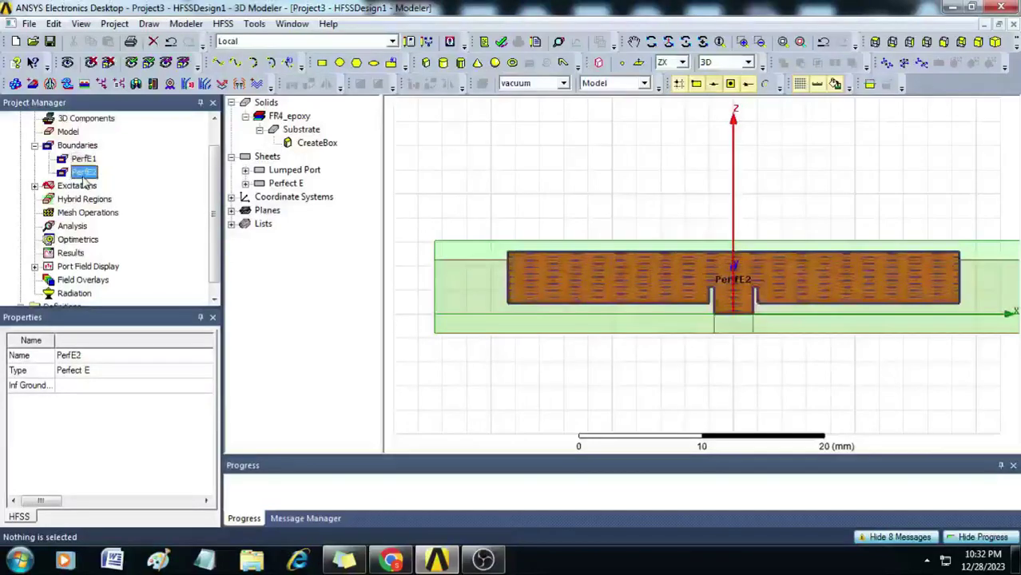
Check the lumped port excitation's placement on the feed and its assigned settings.
{"action": "left_click", "coordinate": [34, 186]}
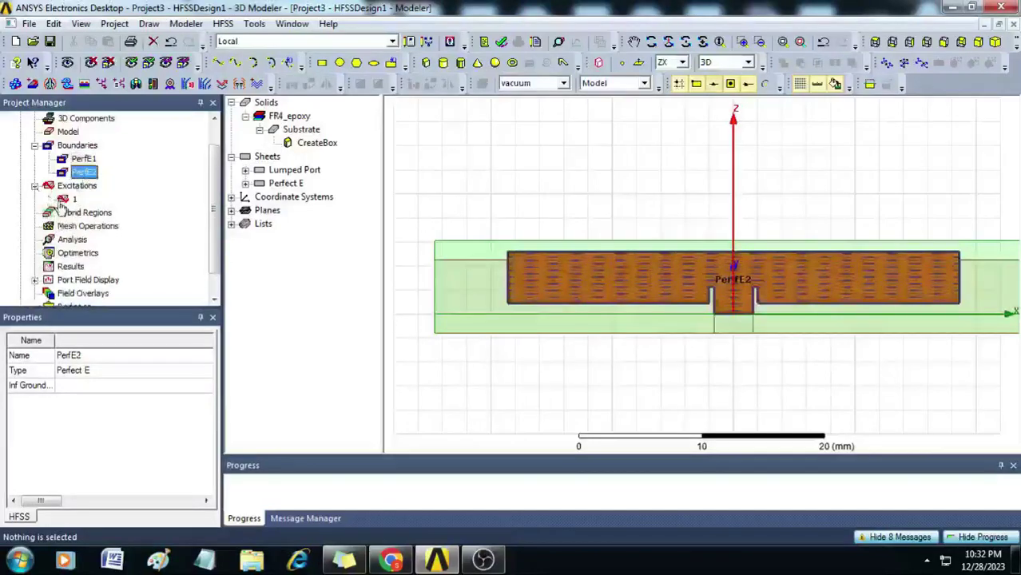
{"action": "left_click", "coordinate": [72, 199]}
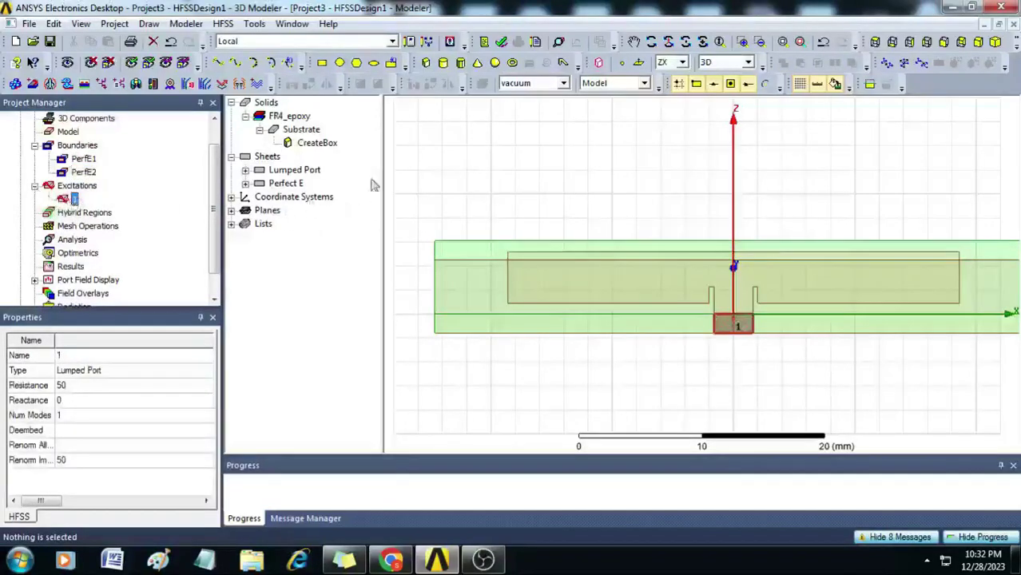
{"action": "left_click", "coordinate": [441, 153]}
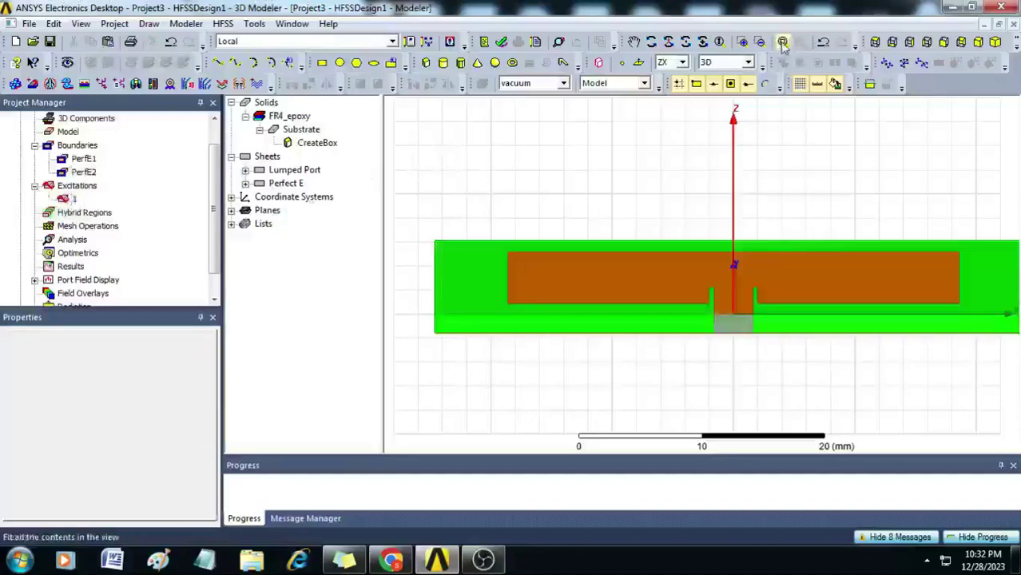
Create an open region around the antenna with a Radiation boundary at an operating frequency of 2.4 GHz, and check its extent.
{"action": "left_click", "coordinate": [782, 42]}
{"action": "left_click", "coordinate": [668, 41]}
{"action": "left_click_drag", "start_coordinate": [691, 162], "coordinate": [767, 166]}
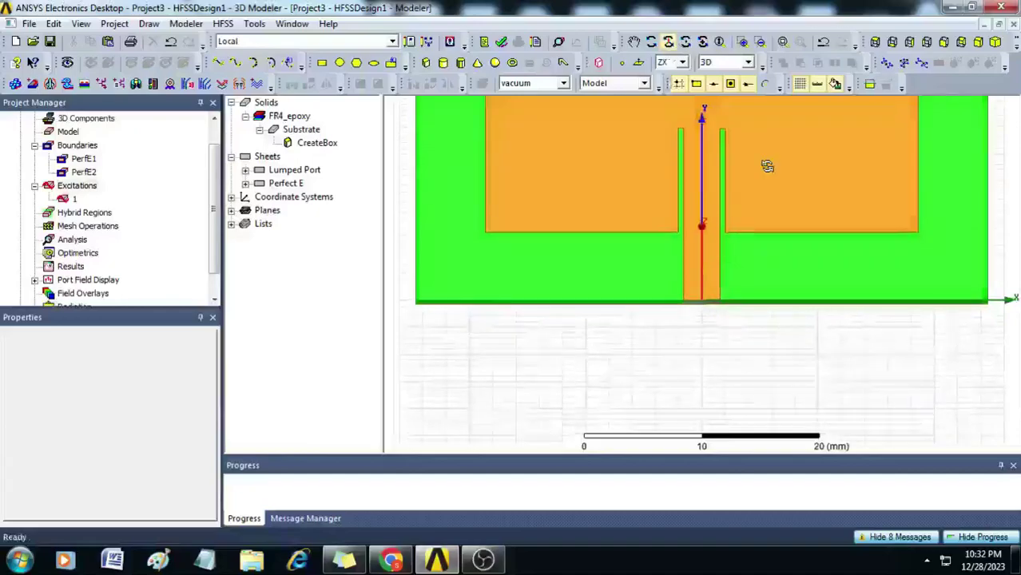
{"action": "left_click", "coordinate": [783, 42]}
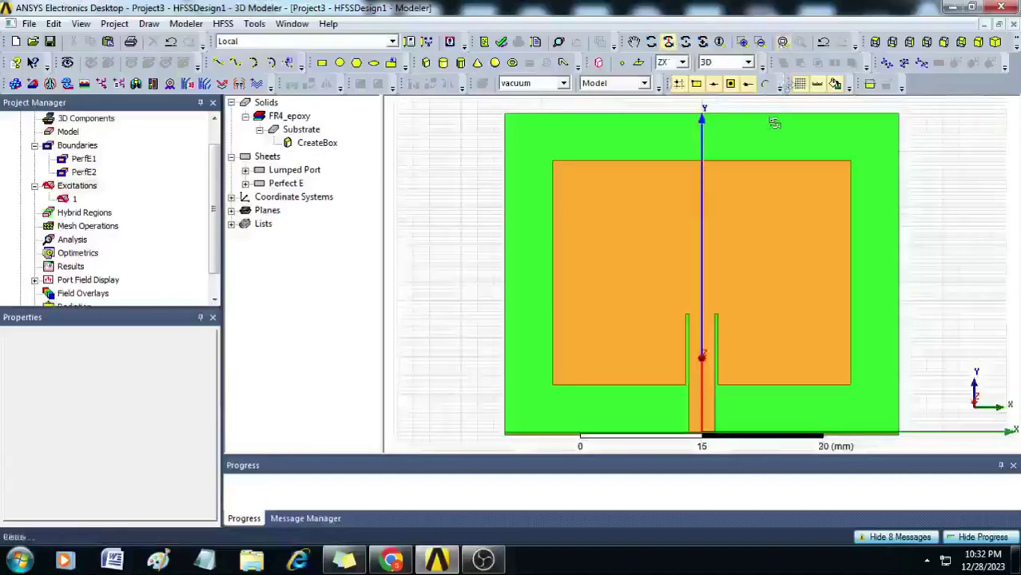
{"action": "right_click", "coordinate": [418, 167]}
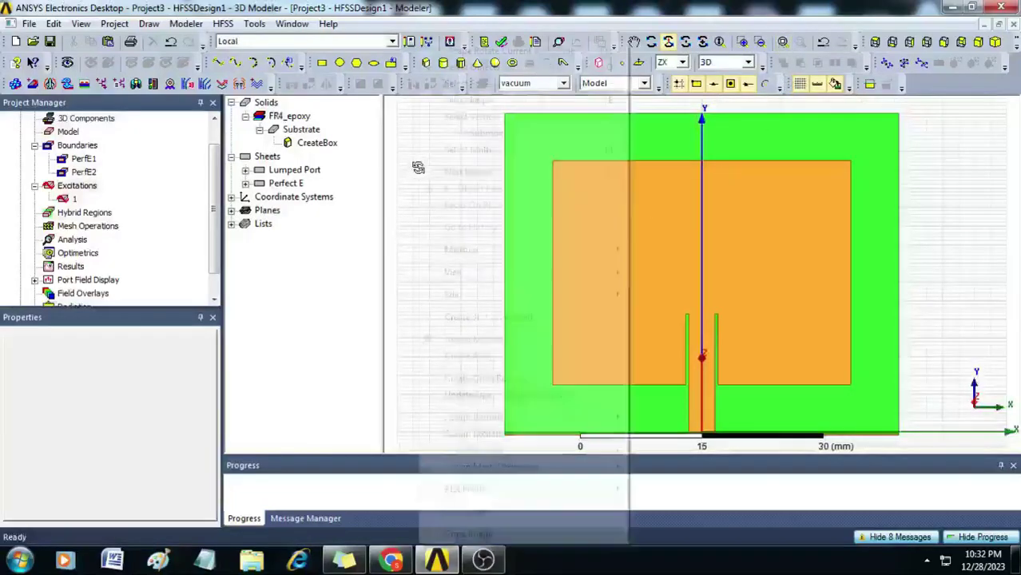
{"action": "left_click", "coordinate": [489, 378]}
{"action": "key", "text": "shift+Tab"}
{"action": "type", "text": "2"}
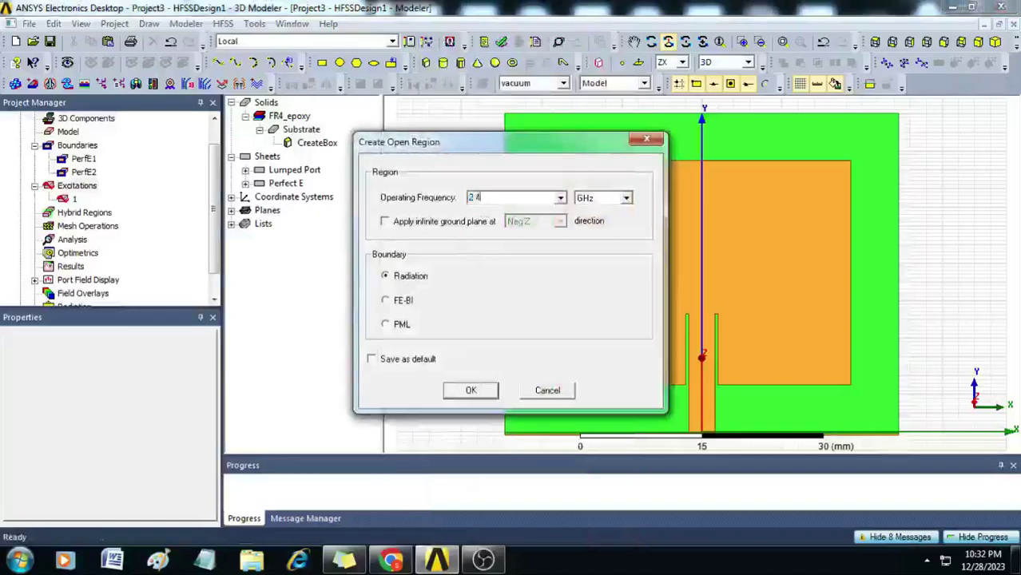
{"action": "left_click", "coordinate": [471, 391]}
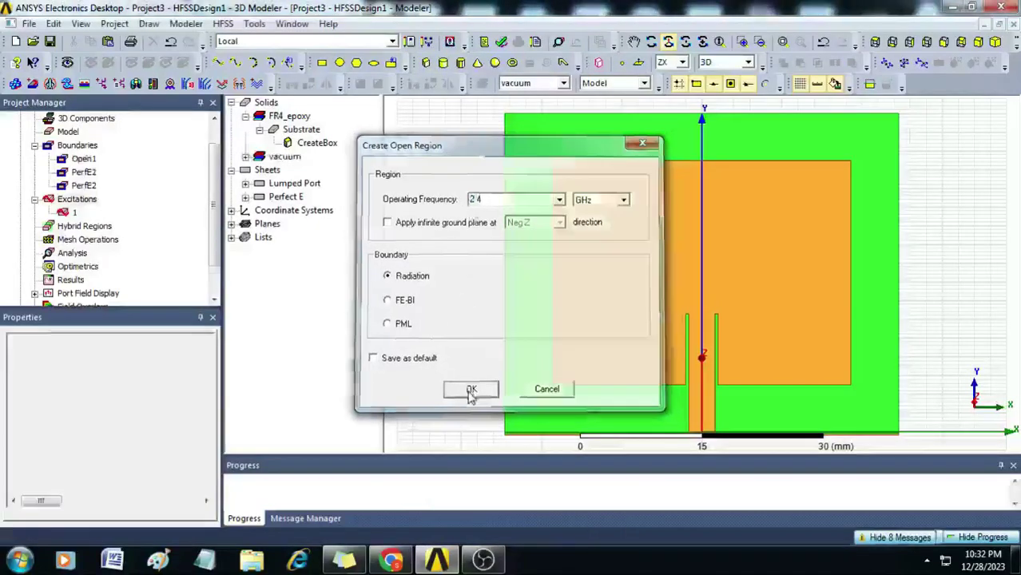
{"action": "left_click", "coordinate": [782, 41]}
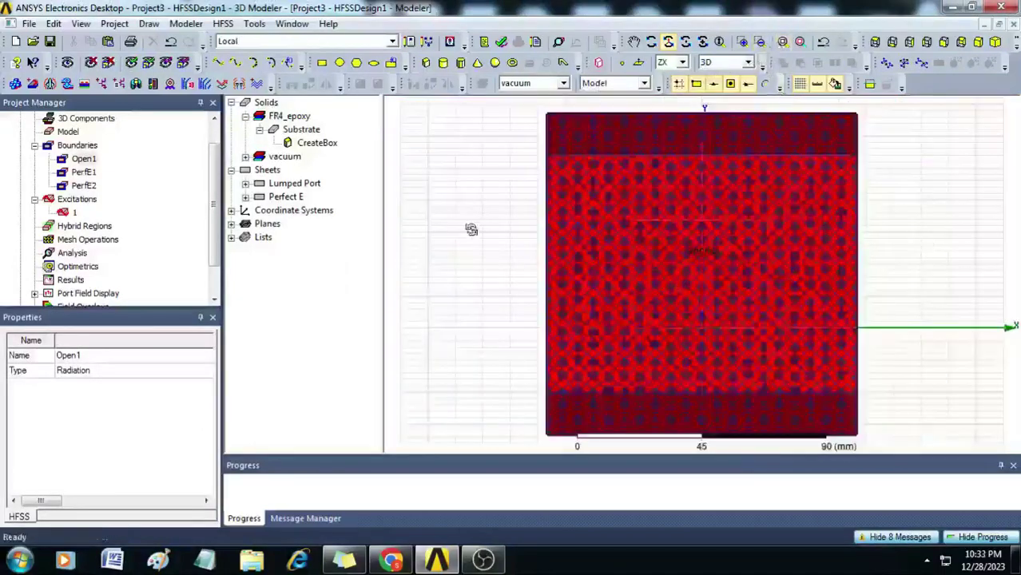
Set the 3D far-field radiation sphere's theta start to -180 deg, and run a validation check.
{"action": "left_click", "coordinate": [89, 240]}
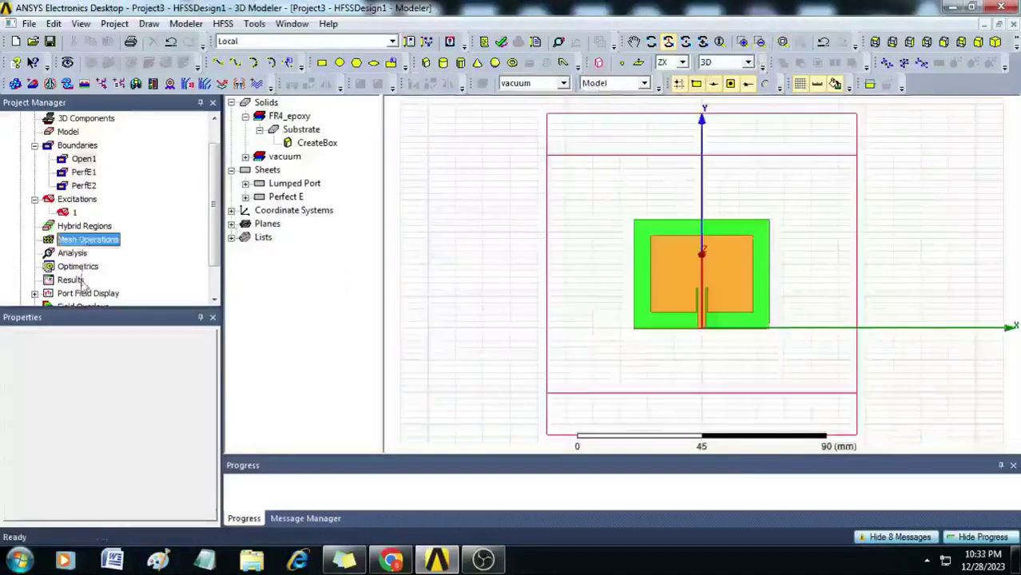
{"action": "scroll", "coordinate": [80, 283], "scroll_direction": "down", "scroll_amount": 1}
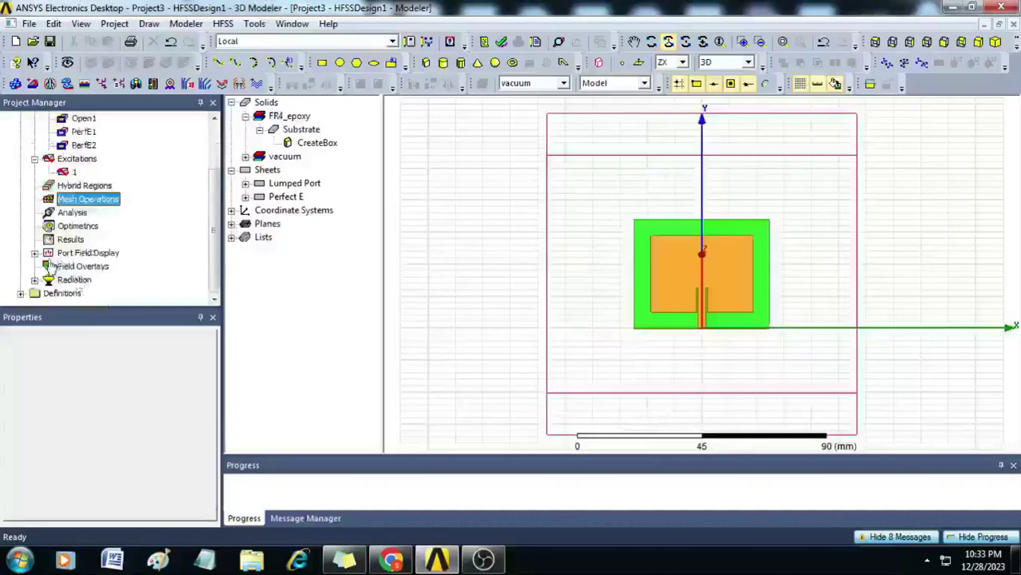
{"action": "left_click", "coordinate": [35, 280]}
{"action": "double_click", "coordinate": [77, 266]}
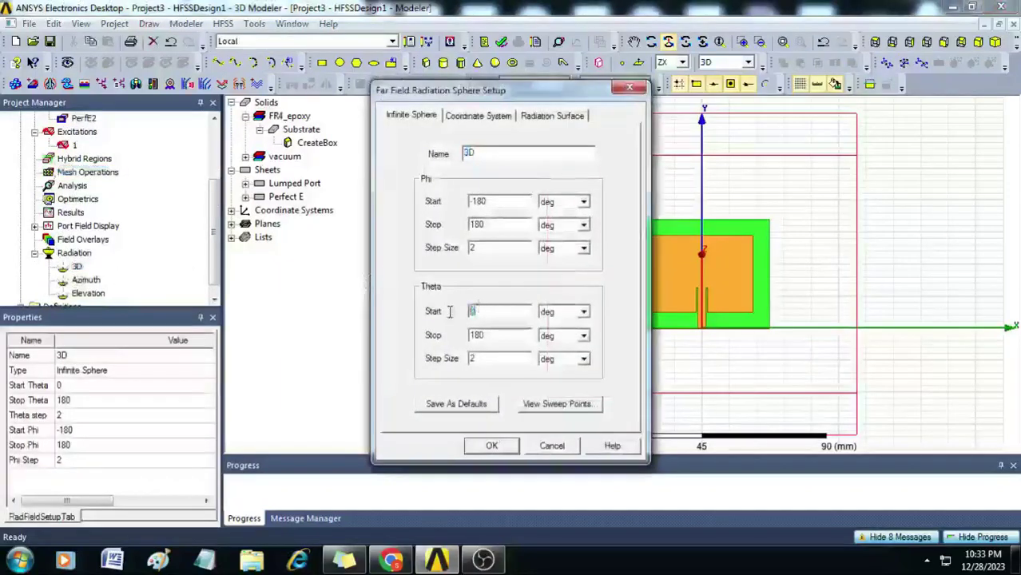
{"action": "type", "text": "-180"}
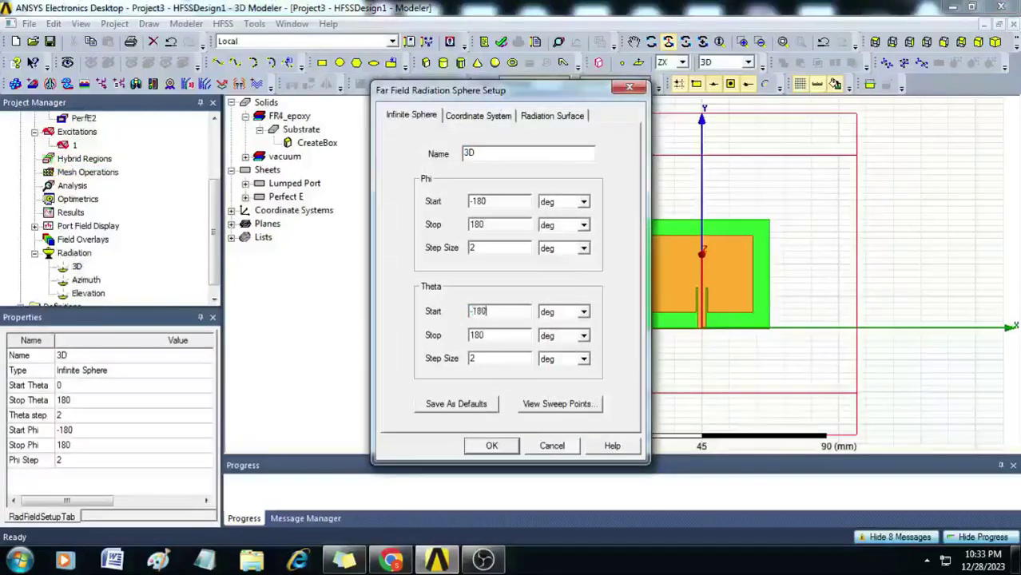
{"action": "left_click", "coordinate": [492, 449]}
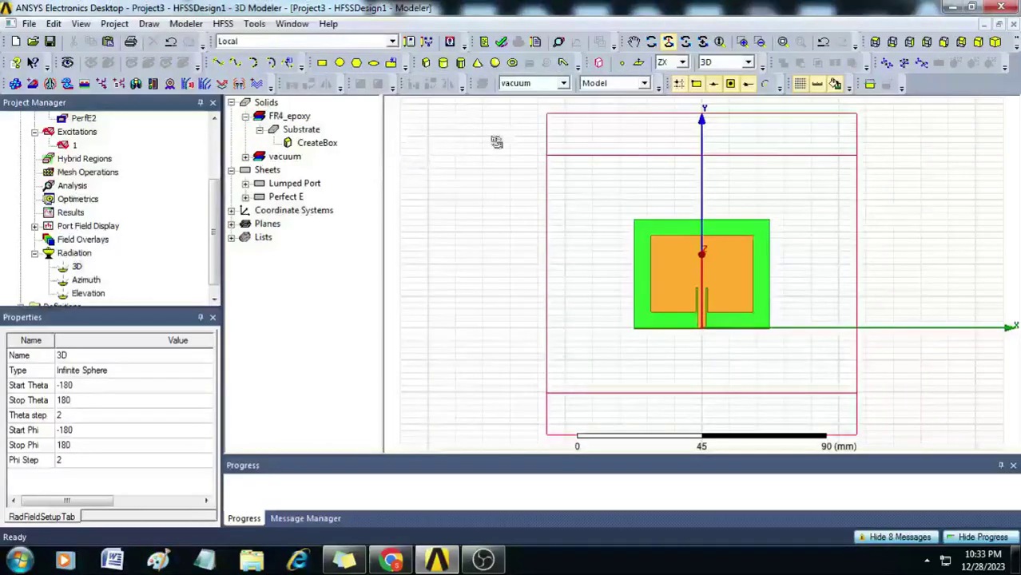
{"action": "left_click", "coordinate": [501, 43]}
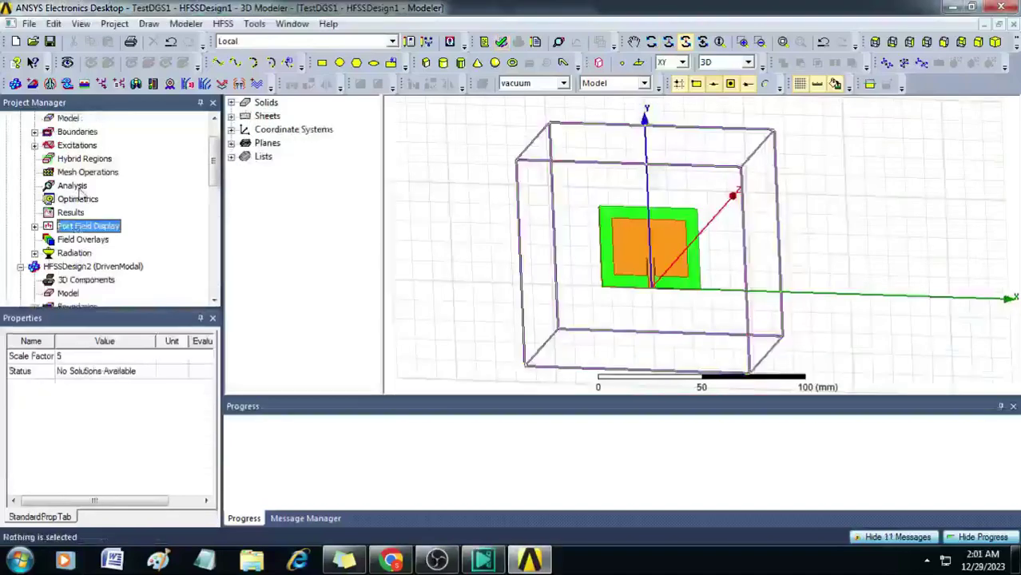
Add a driven solution setup at 2.4 GHz with 18 maximum passes, keeping maximum Delta S at 0.02.
{"action": "left_click", "coordinate": [76, 187]}
{"action": "right_click", "coordinate": [79, 189]}
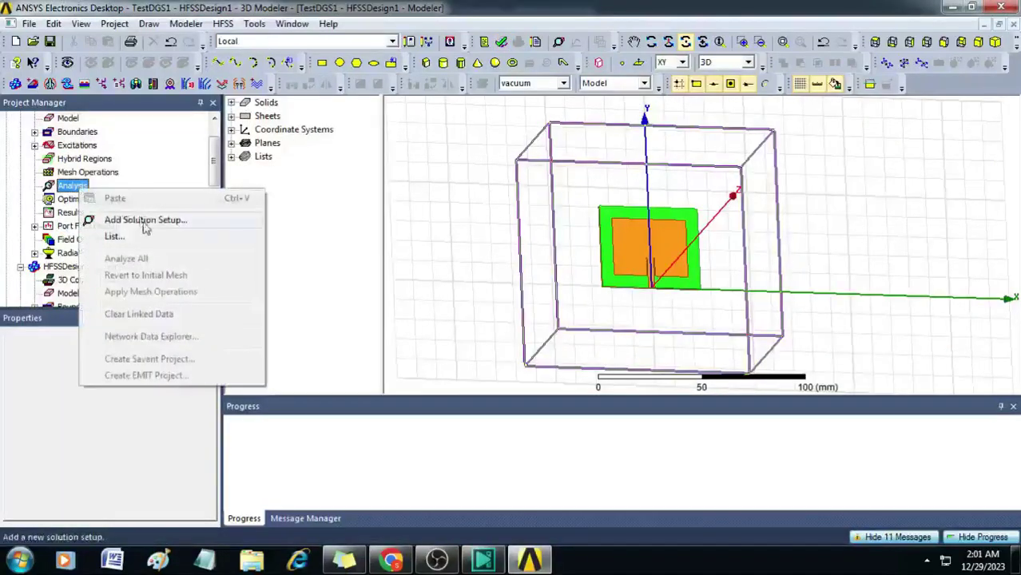
{"action": "left_click", "coordinate": [145, 224]}
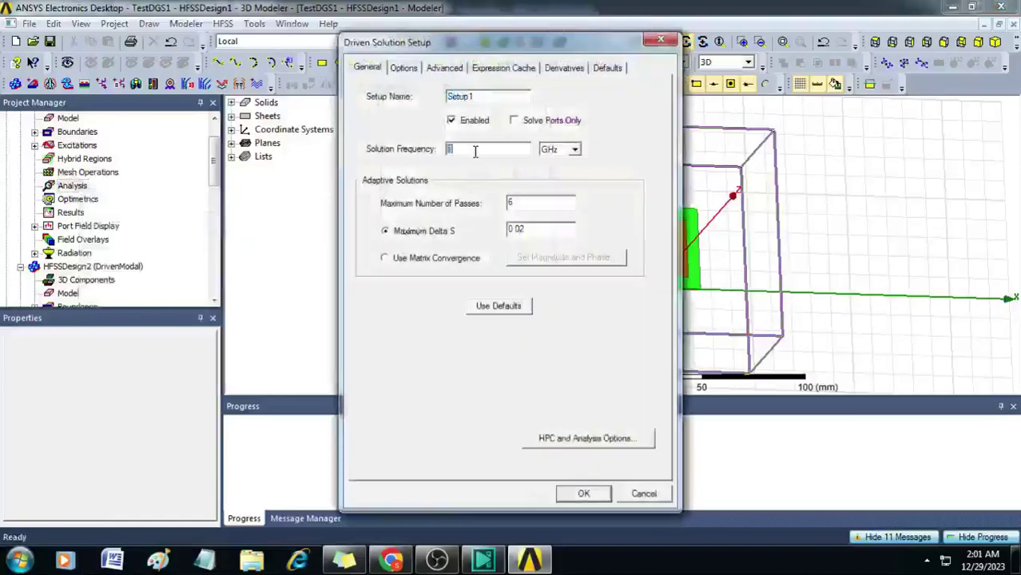
{"action": "type", "text": "2.4"}
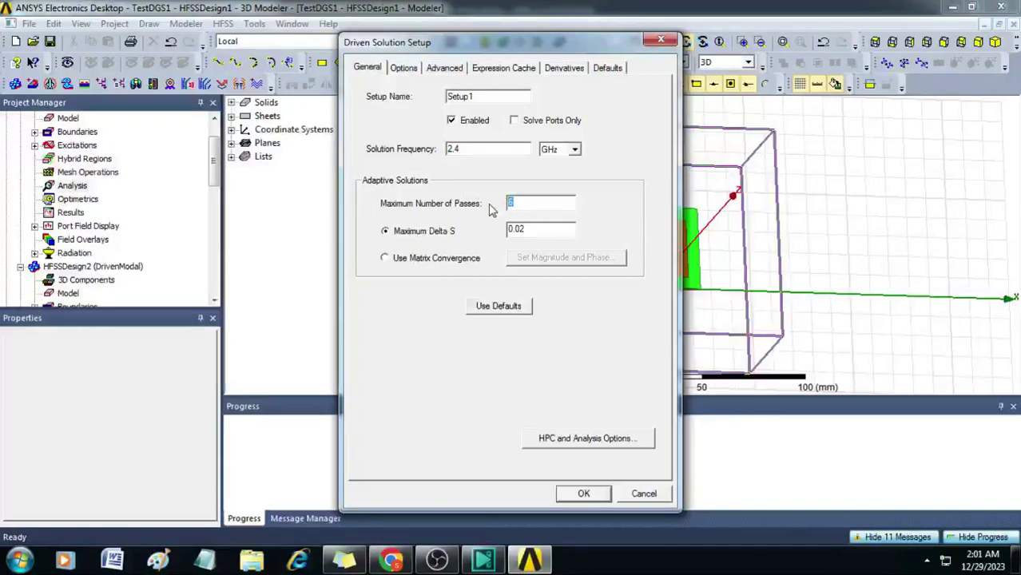
{"action": "left_click", "coordinate": [583, 493]}
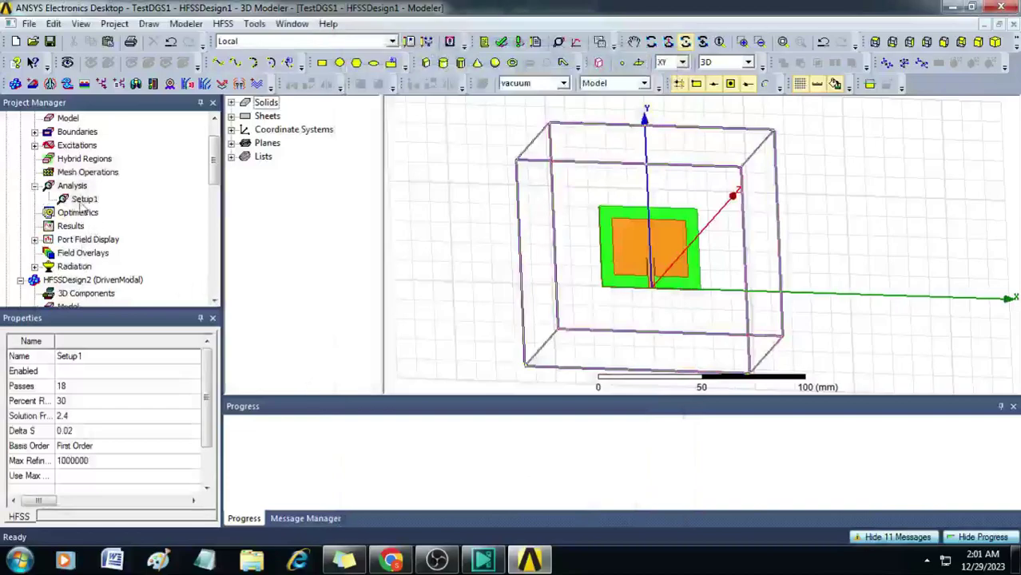
Add an interpolating frequency sweep to the solution setup, starting at 2 GHz and ending at 3 GHz.
{"action": "right_click", "coordinate": [80, 206]}
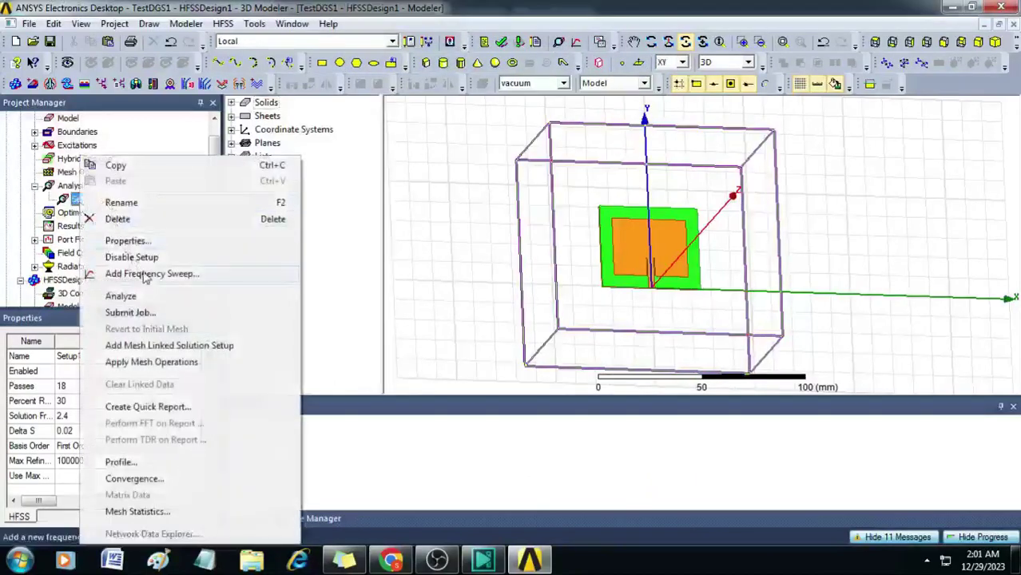
{"action": "left_click", "coordinate": [147, 275]}
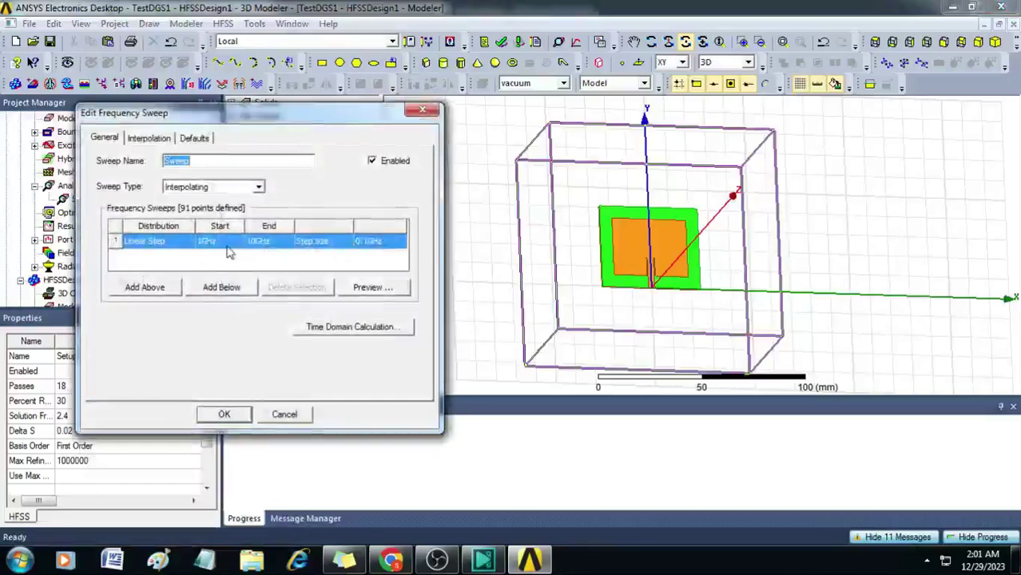
{"action": "left_click", "coordinate": [226, 243]}
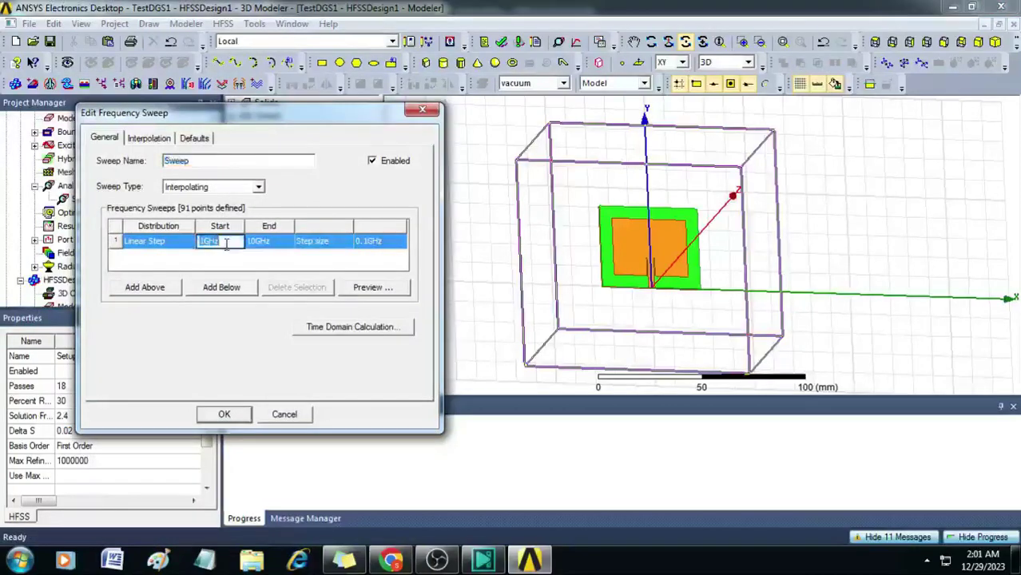
{"action": "type", "text": "2"}
{"action": "key", "text": "Tab"}
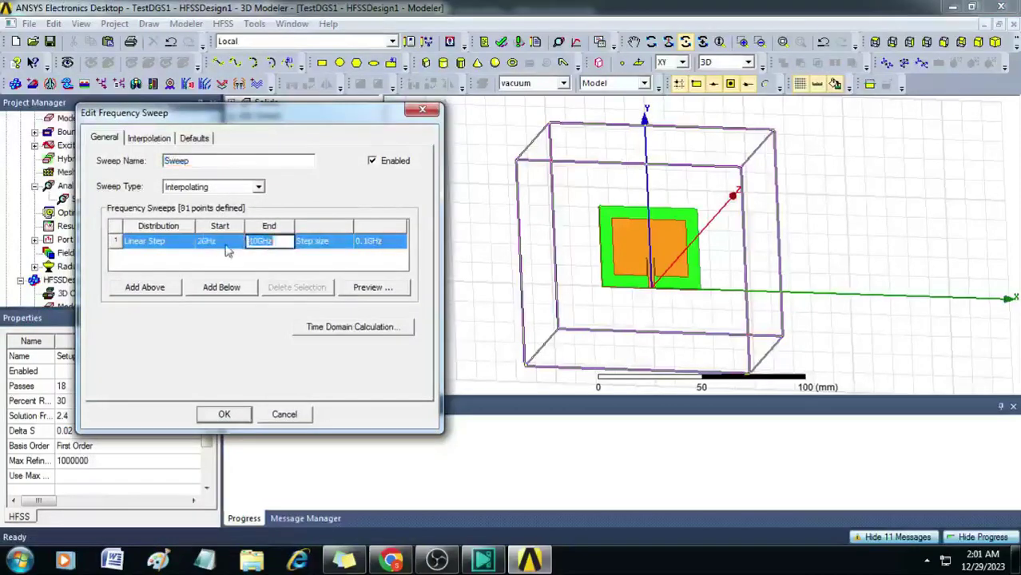
{"action": "type", "text": "3"}
{"action": "key", "text": "Tab"}
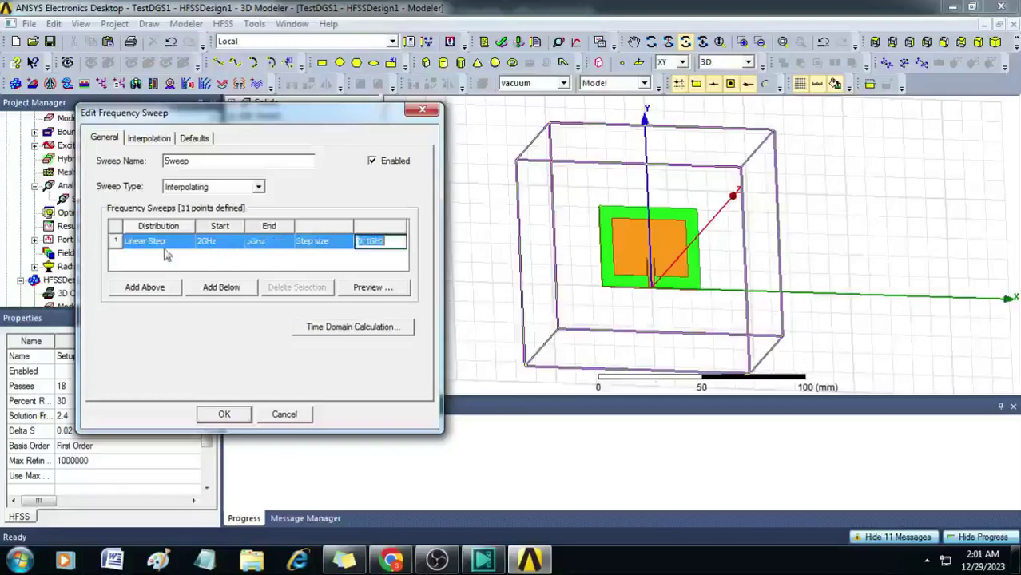
Change the sweep's distribution to Linear Count with 1001 points, and accept the sweep.
{"action": "left_click", "coordinate": [148, 241]}
{"action": "left_click", "coordinate": [186, 275]}
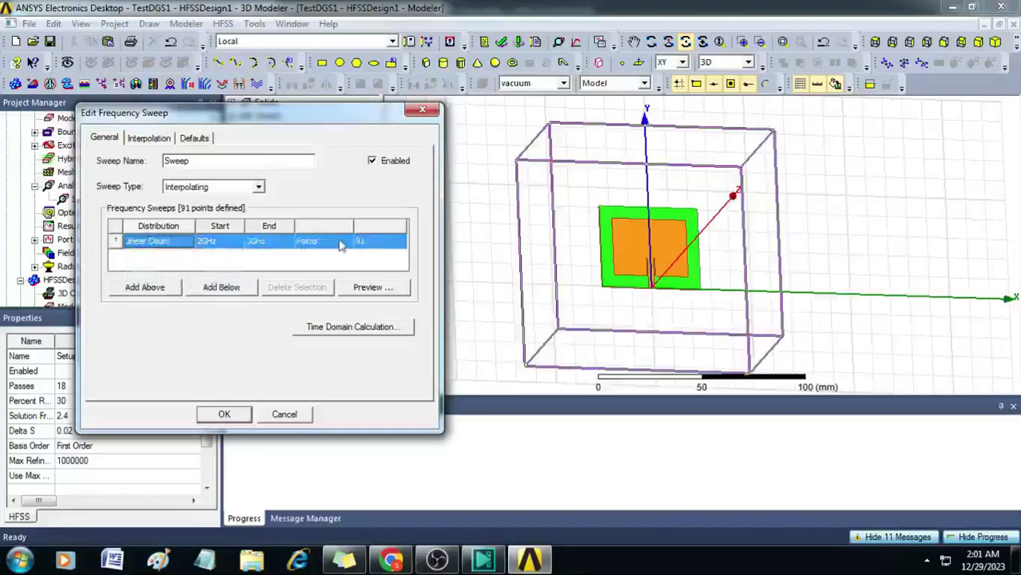
{"action": "left_click", "coordinate": [377, 242]}
{"action": "type", "text": "1001"}
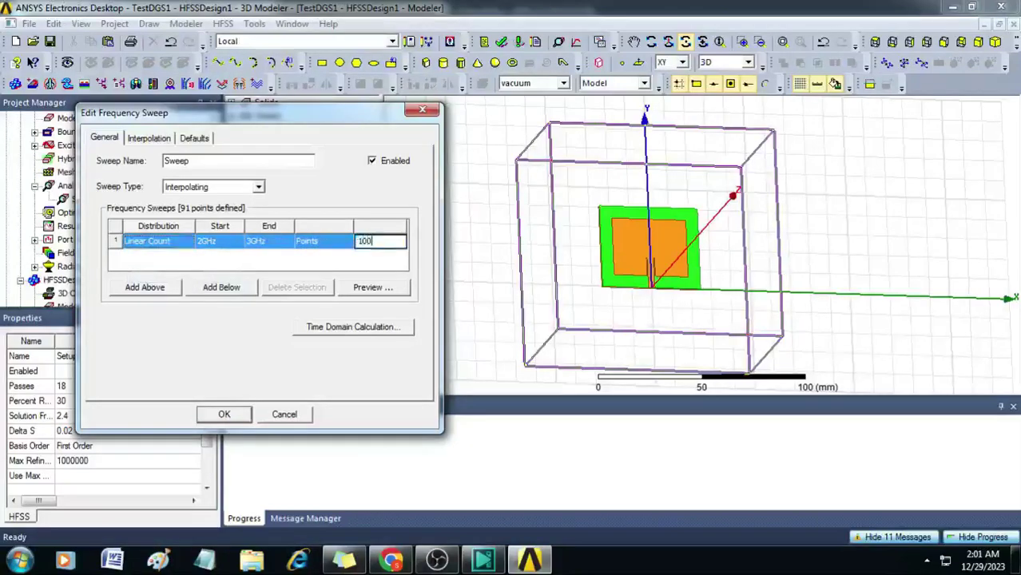
{"action": "left_click", "coordinate": [225, 414]}
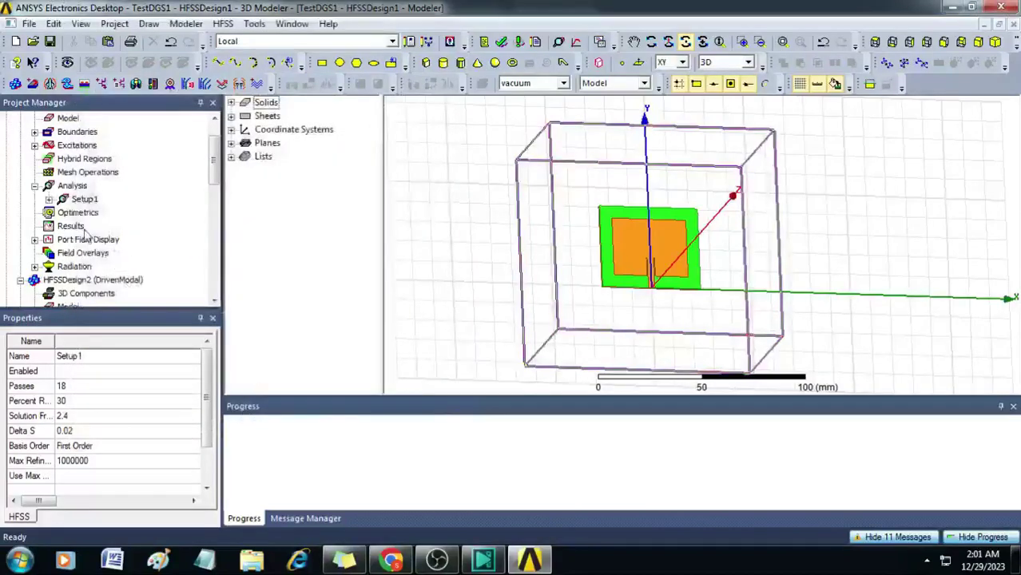
Validate the HFSS design and start analyzing all setups.
{"action": "left_click", "coordinate": [499, 45]}
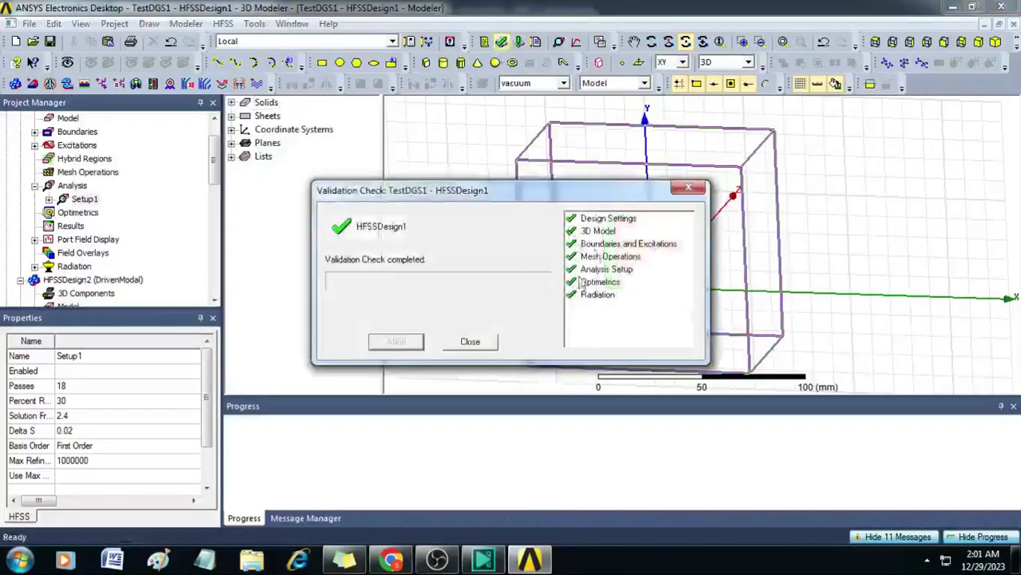
{"action": "left_click", "coordinate": [470, 342]}
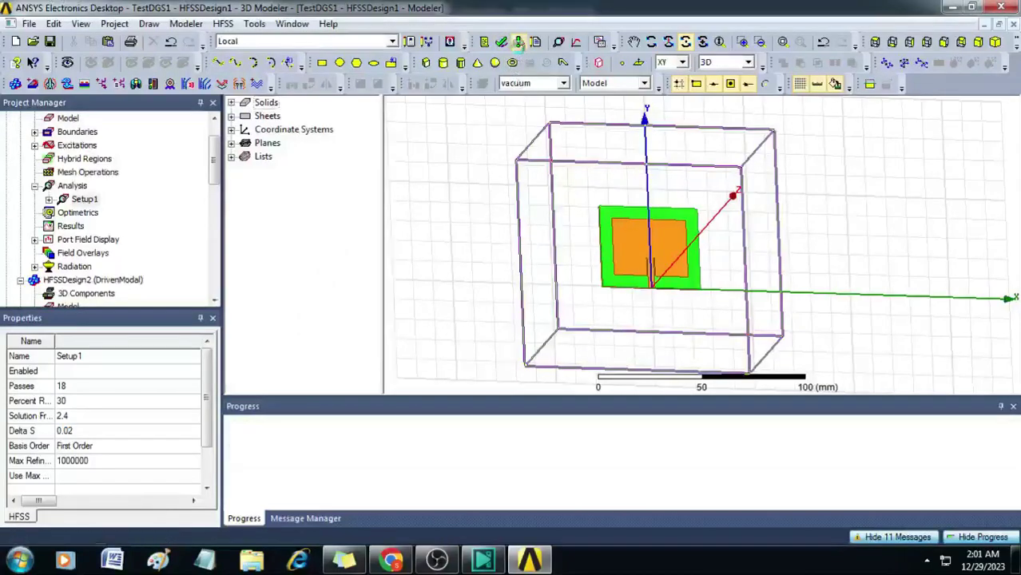
{"action": "left_click", "coordinate": [518, 44]}
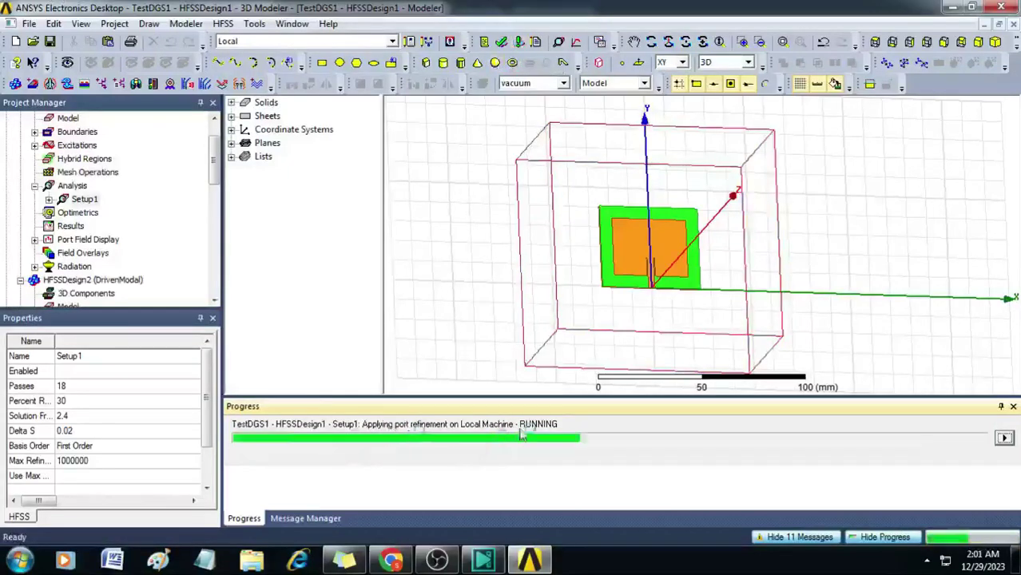
Create a far-fields 3D polar plot of GainTotal in dB from the Setup1 LastAdaptive solution.
{"action": "left_click", "coordinate": [71, 226]}
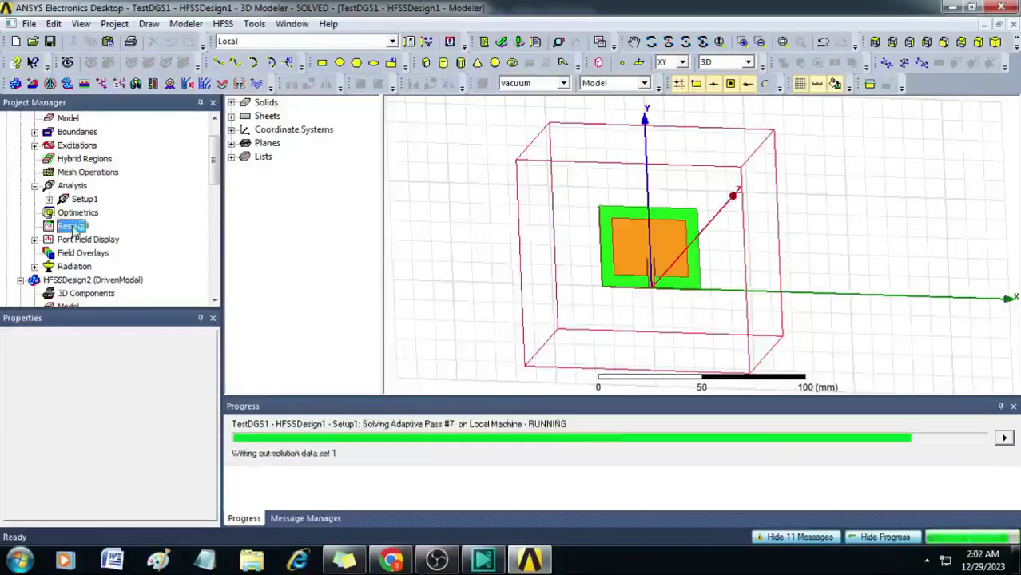
{"action": "right_click", "coordinate": [72, 227]}
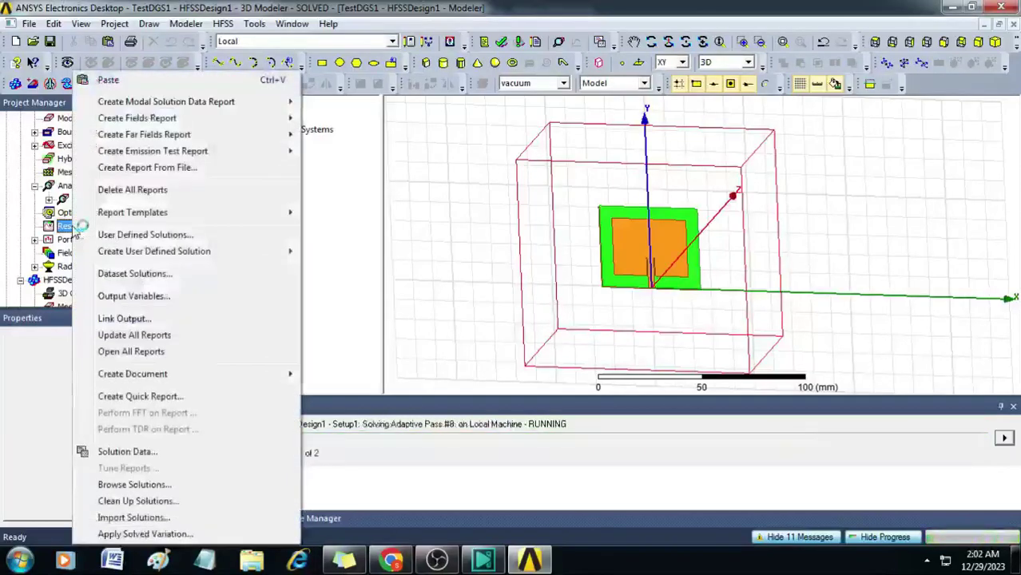
{"action": "mouse_move", "coordinate": [188, 136]}
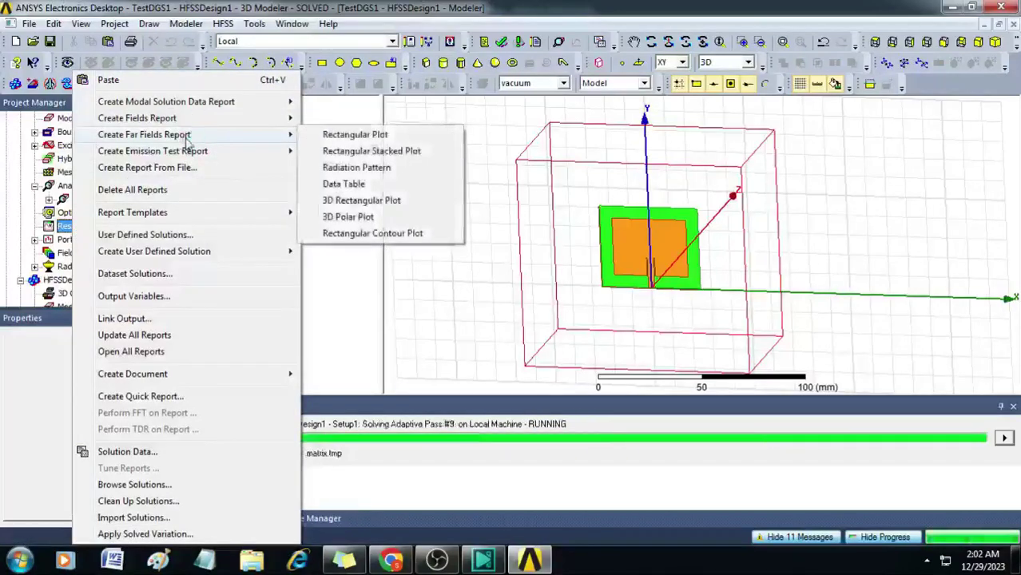
{"action": "left_click", "coordinate": [352, 220]}
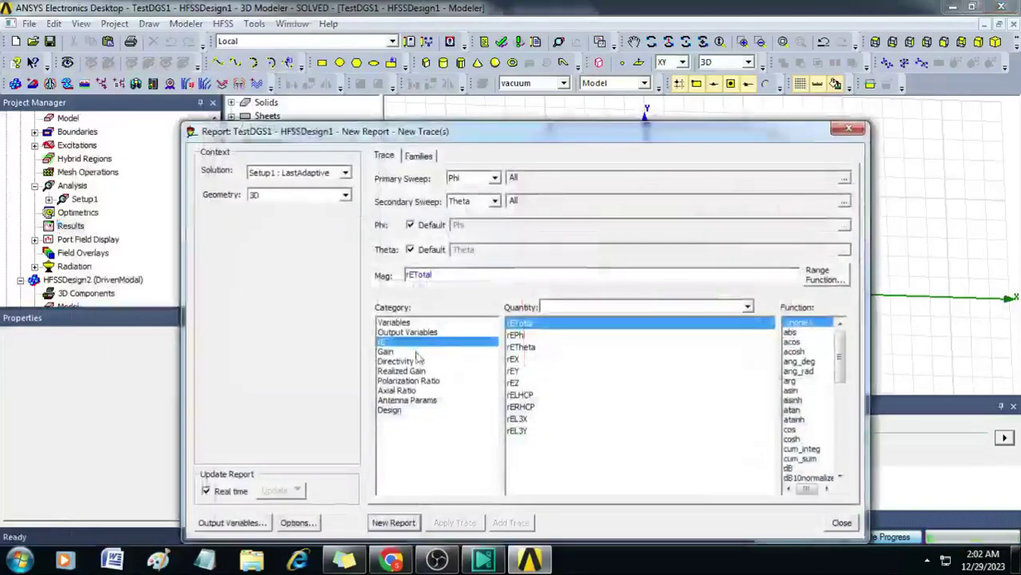
{"action": "left_click", "coordinate": [417, 352]}
{"action": "left_click", "coordinate": [795, 458]}
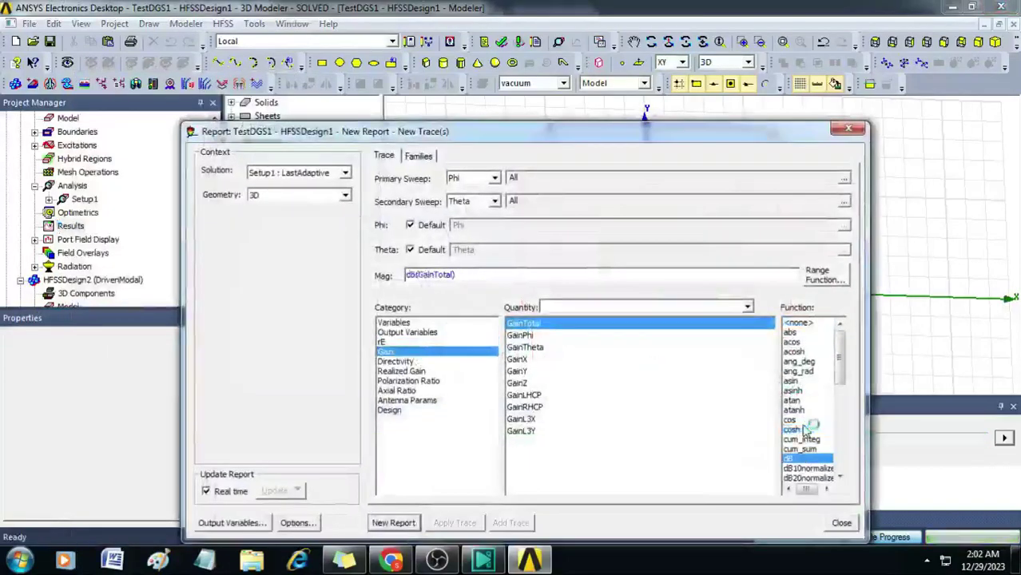
{"action": "left_click", "coordinate": [396, 523]}
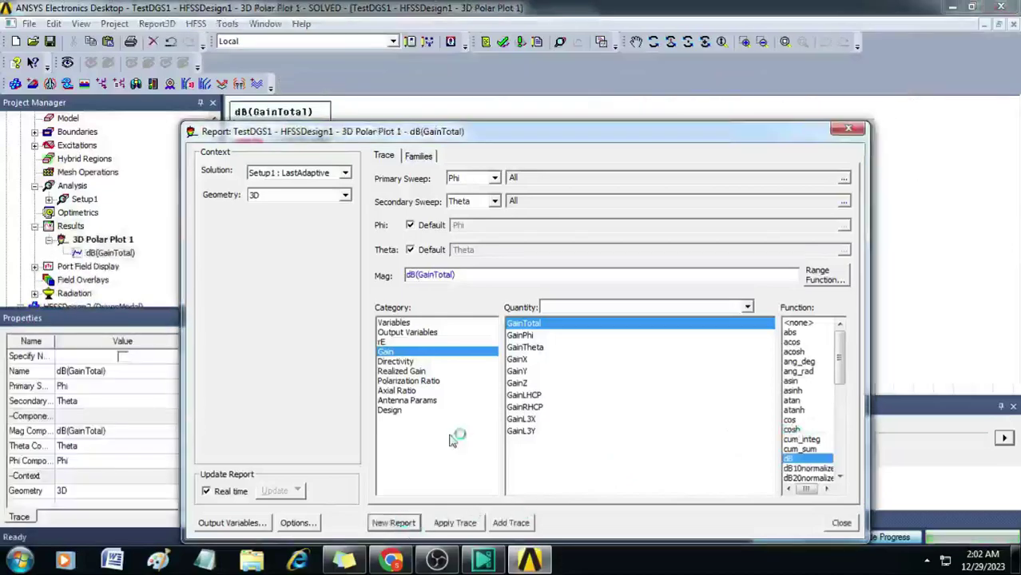
{"action": "left_click", "coordinate": [854, 130]}
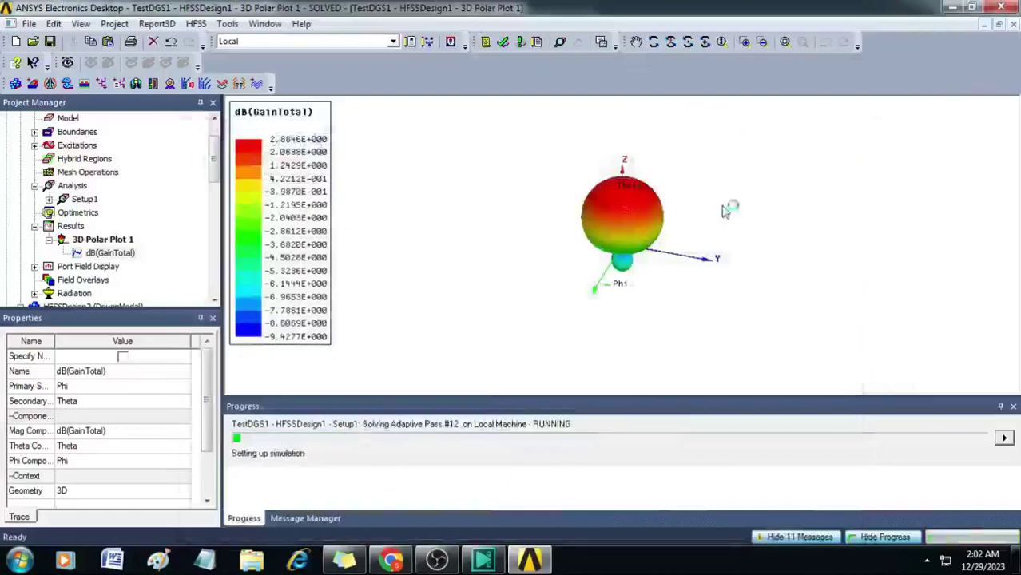
Enlarge and reposition the 3D gain pattern, and update the report with the latest solution data.
{"action": "scroll", "coordinate": [641, 214], "scroll_direction": "up", "scroll_amount": 5}
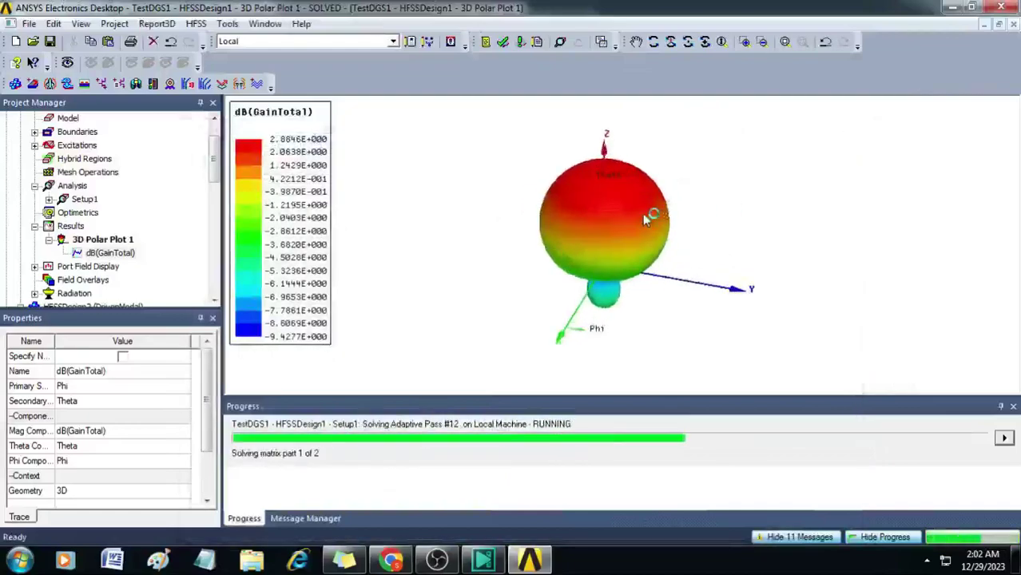
{"action": "left_click", "coordinate": [644, 47]}
{"action": "left_click_drag", "start_coordinate": [627, 214], "coordinate": [489, 206]}
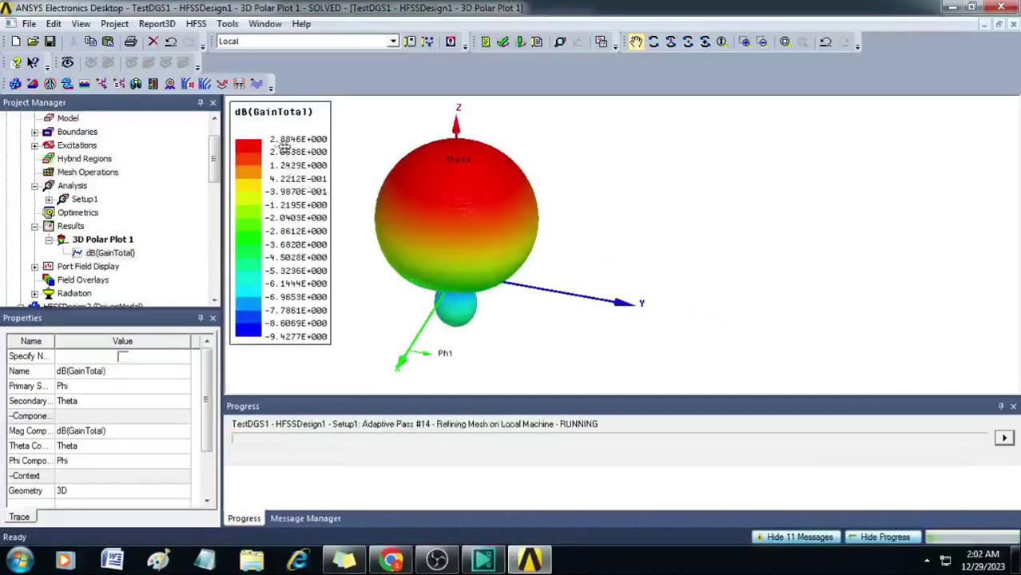
{"action": "right_click", "coordinate": [633, 166]}
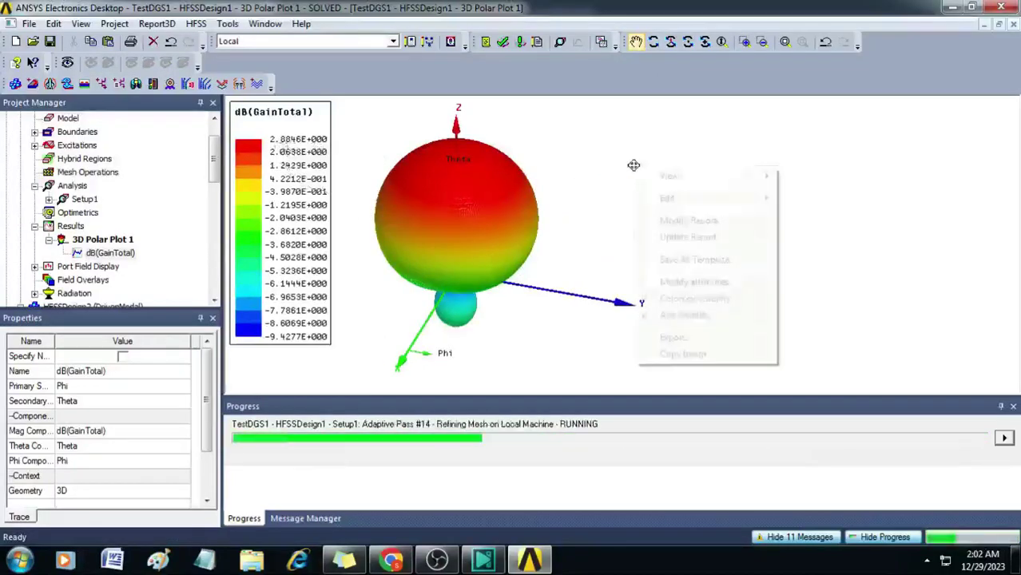
{"action": "left_click", "coordinate": [687, 237]}
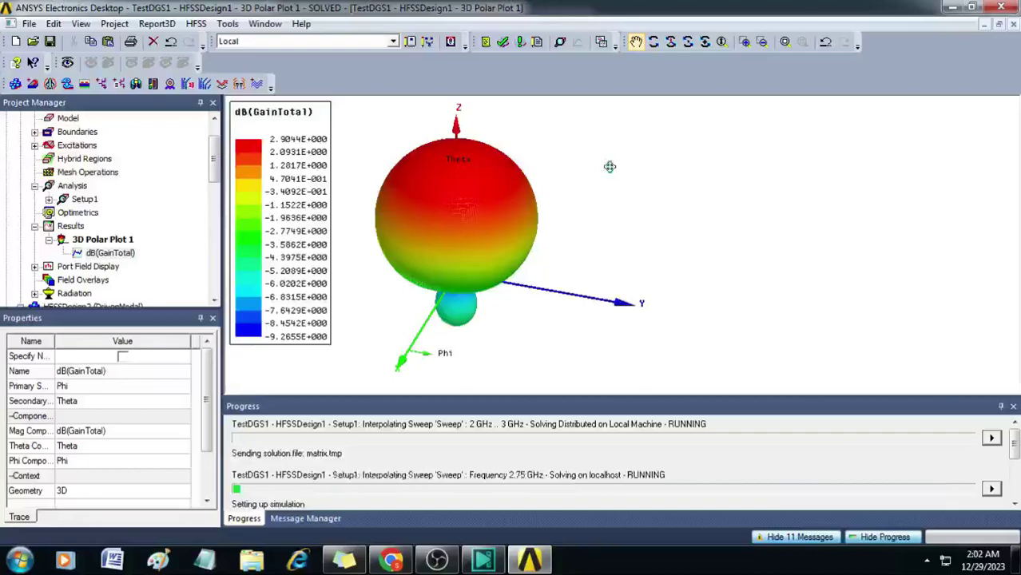
{"action": "right_click", "coordinate": [609, 166]}
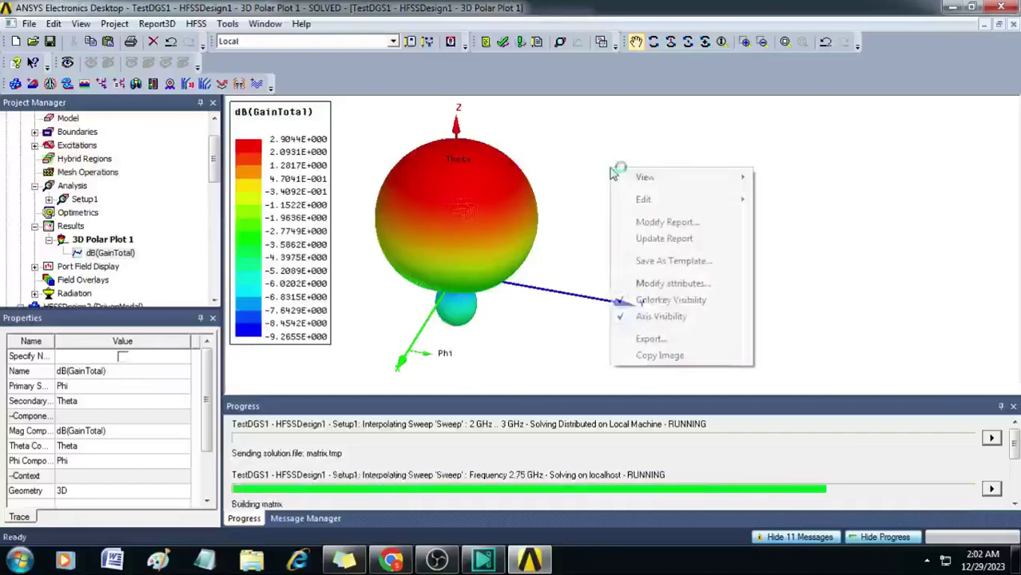
{"action": "left_click", "coordinate": [655, 238]}
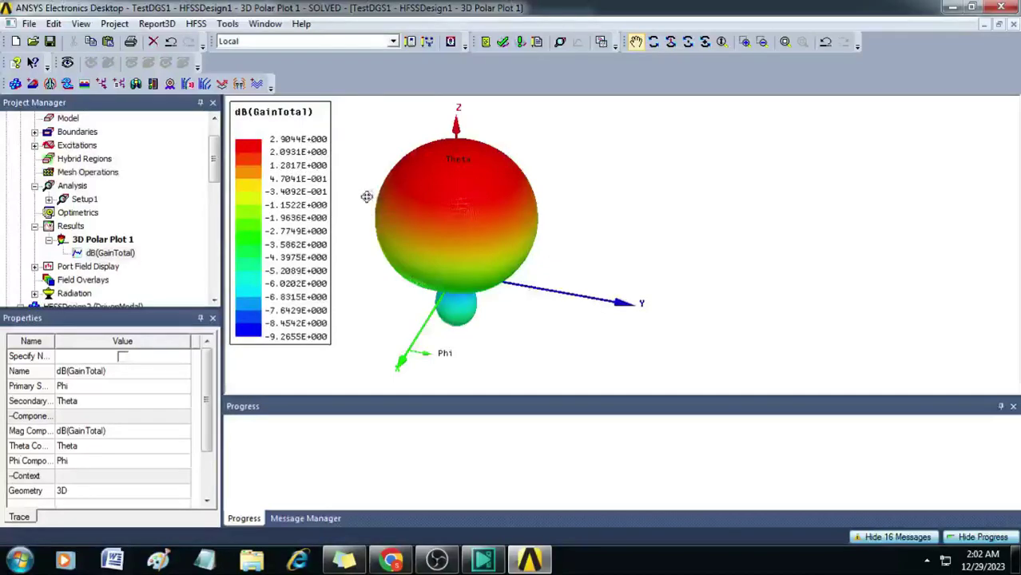
Create a modal solution data rectangular plot of dB(S(1,1)) versus frequency from the Setup1 sweep.
{"action": "left_click", "coordinate": [70, 226]}
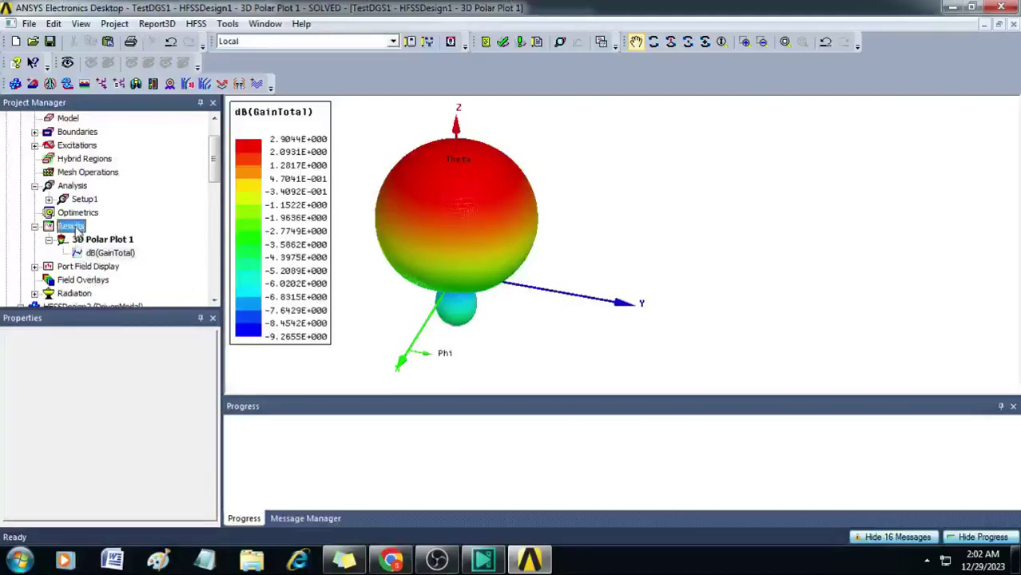
{"action": "right_click", "coordinate": [77, 229]}
{"action": "mouse_move", "coordinate": [216, 110]}
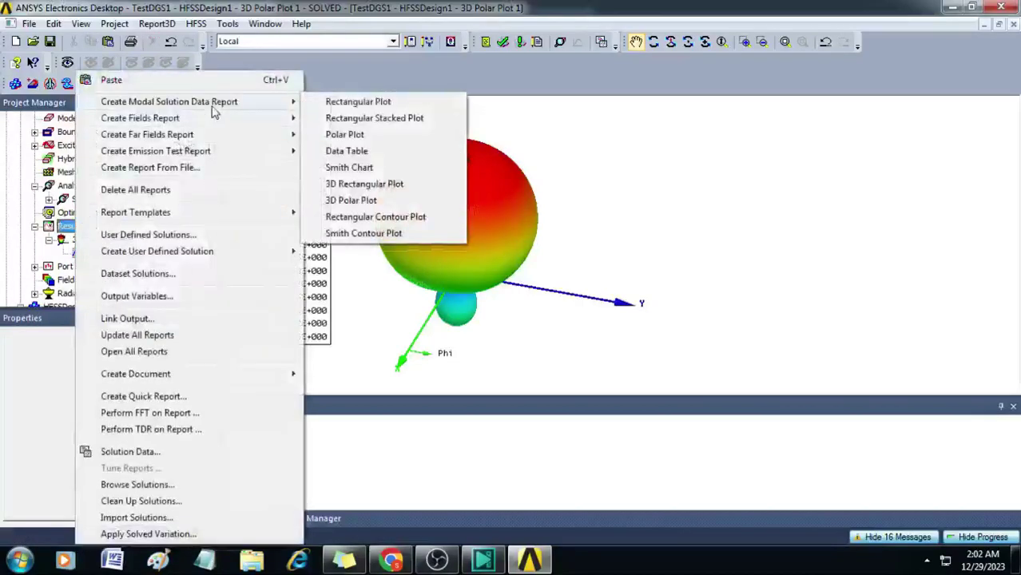
{"action": "left_click", "coordinate": [360, 104]}
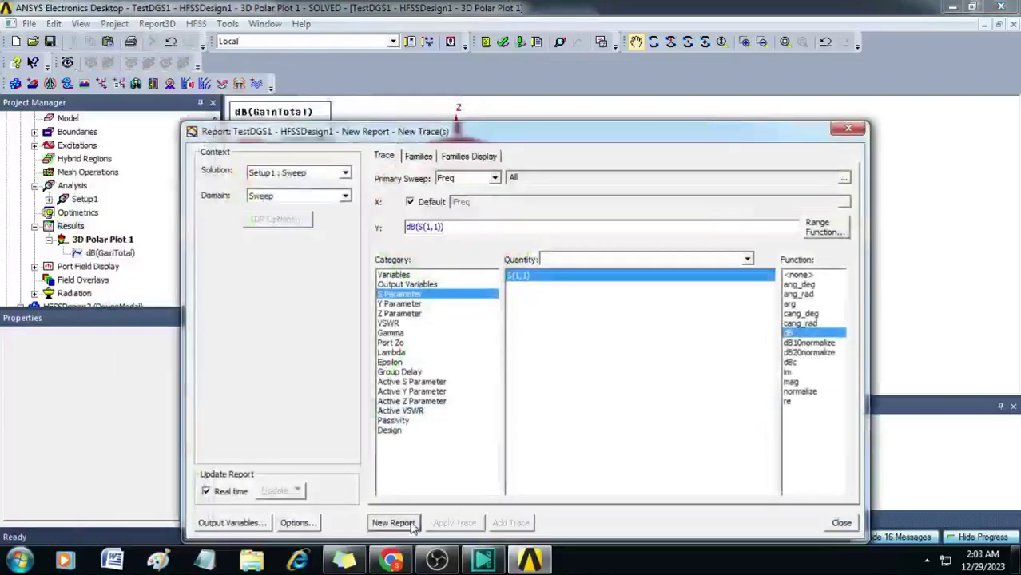
{"action": "left_click", "coordinate": [394, 523]}
{"action": "left_click", "coordinate": [848, 129]}
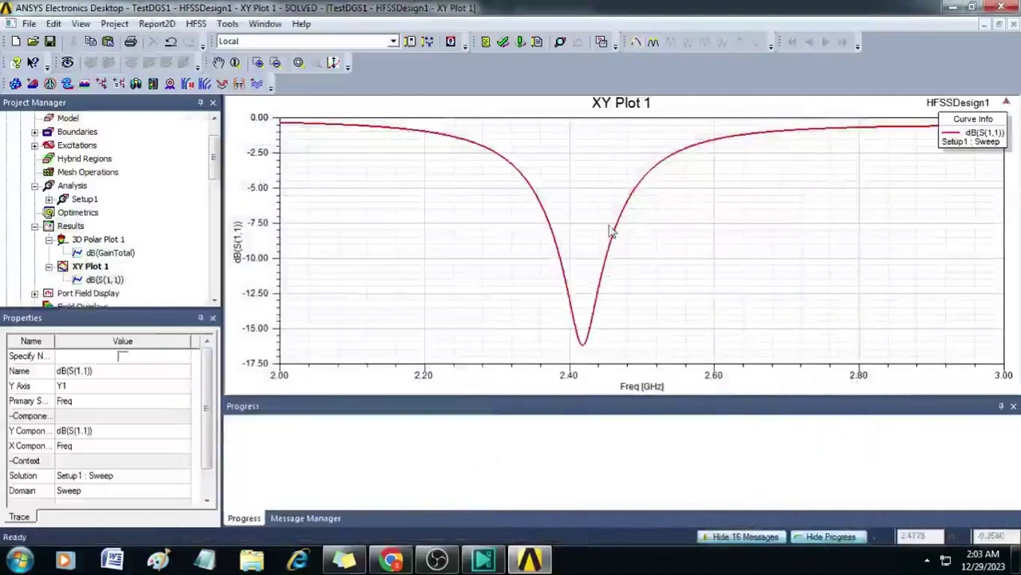
Place a marker at the lowest point of the S(1,1) curve and end marker mode.
{"action": "left_click", "coordinate": [591, 361]}
{"action": "right_click", "coordinate": [445, 253]}
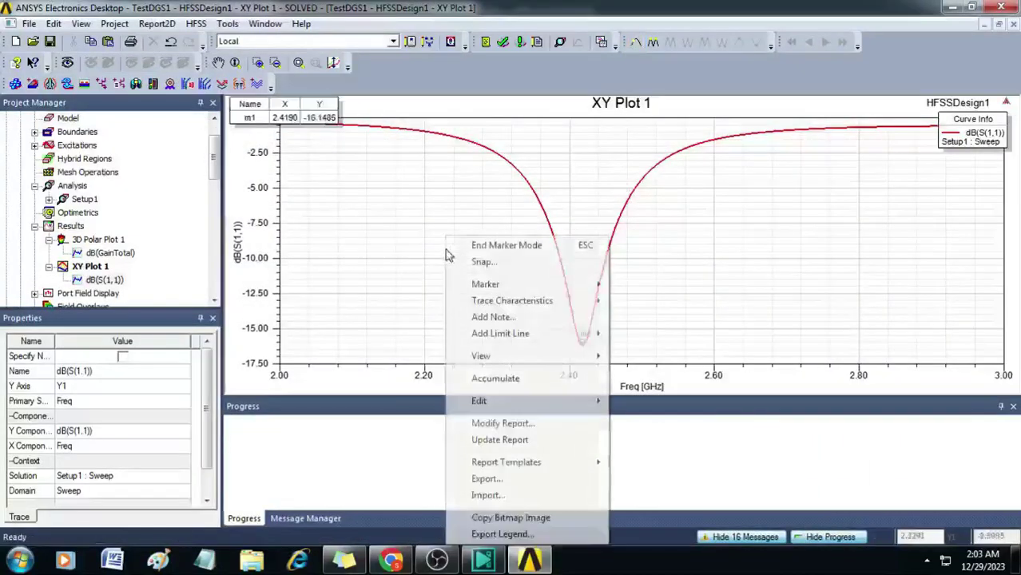
{"action": "left_click", "coordinate": [505, 246]}
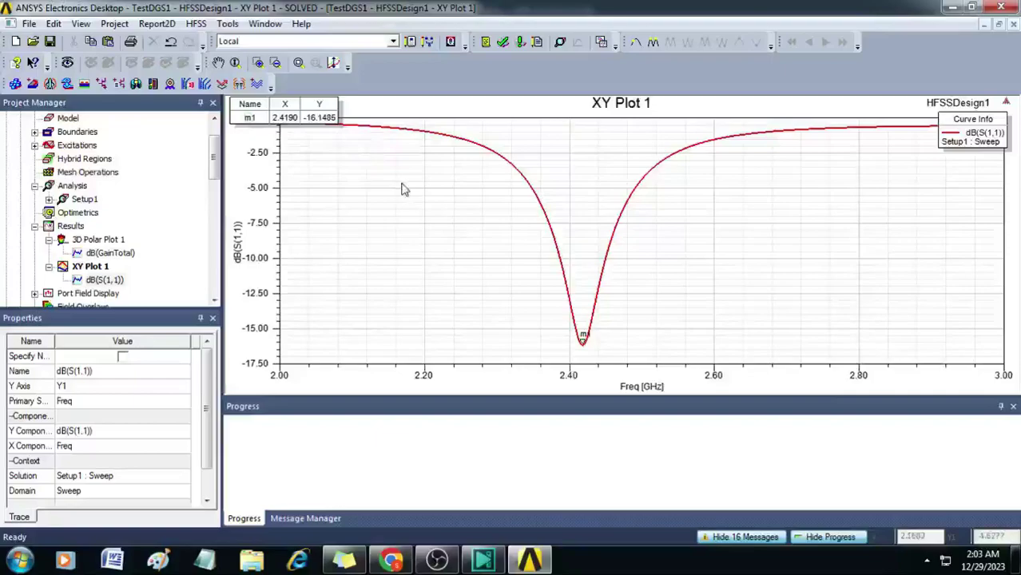
In HFSSDesign2's regular antenna array setup, set the distance between cells to 62.5 mm in both the U and V directions.
{"action": "left_click", "coordinate": [109, 241]}
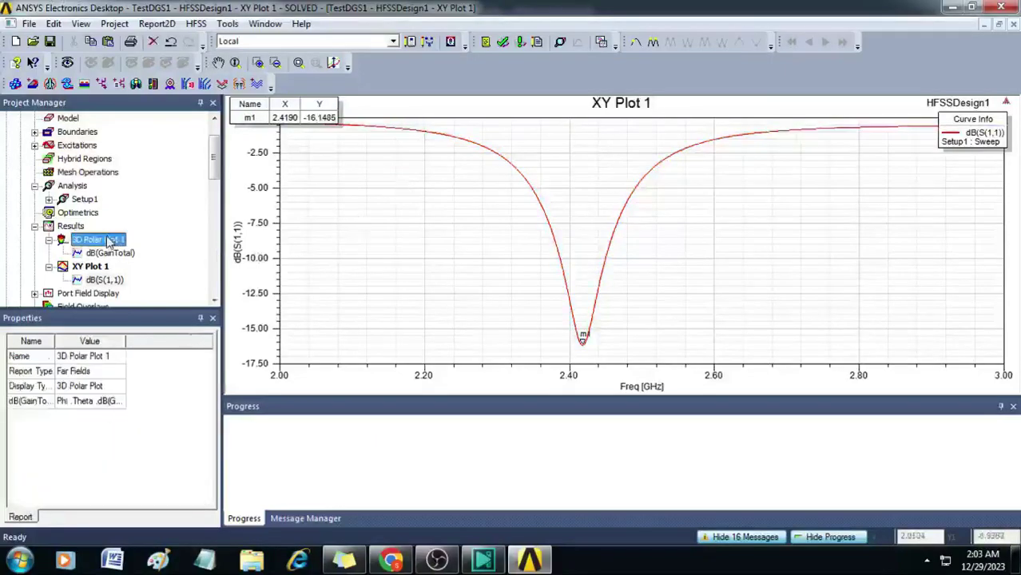
{"action": "scroll", "coordinate": [109, 241], "scroll_direction": "down", "scroll_amount": 2}
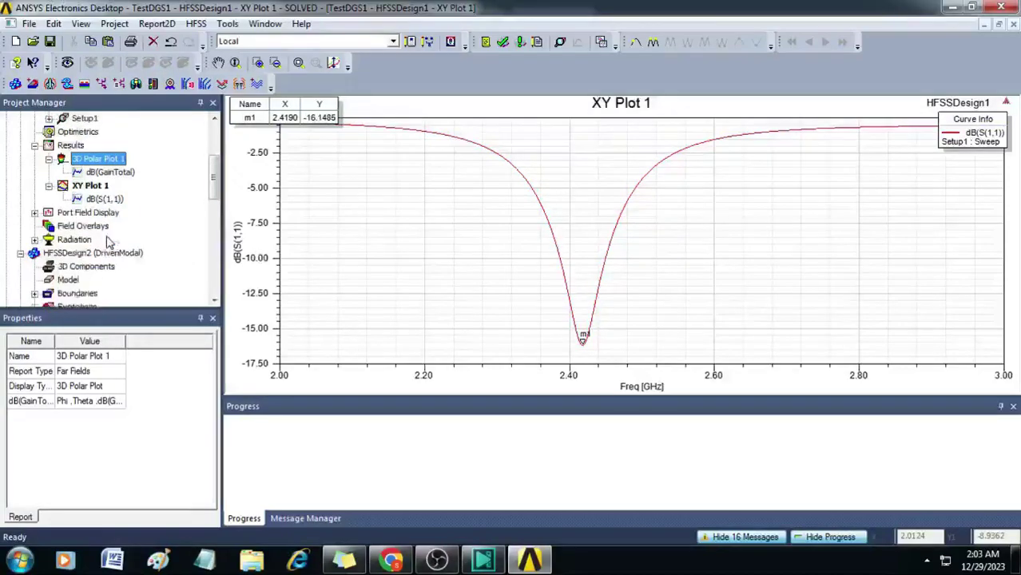
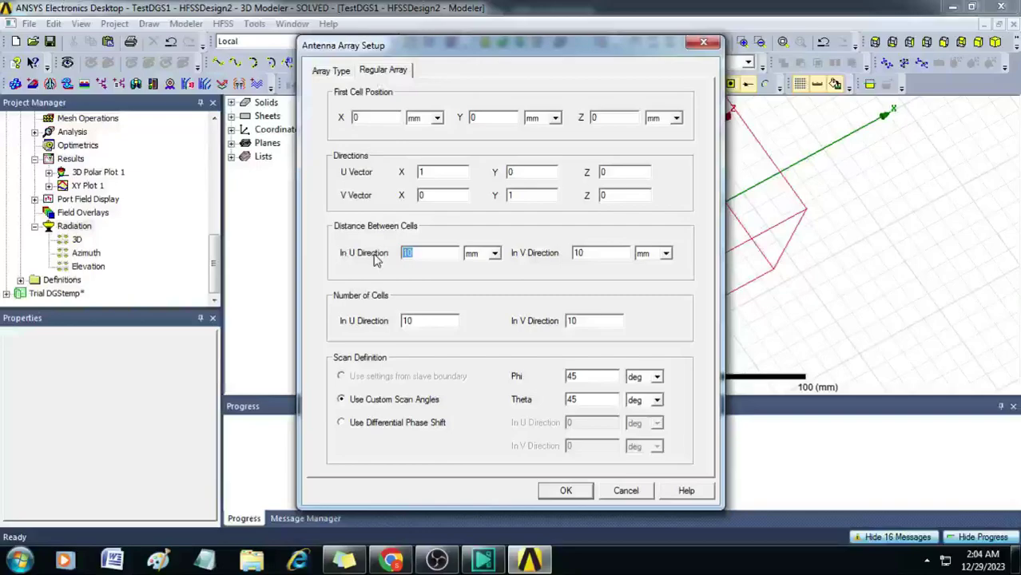
{"action": "type", "text": "62.5"}
{"action": "key", "text": "Tab"}
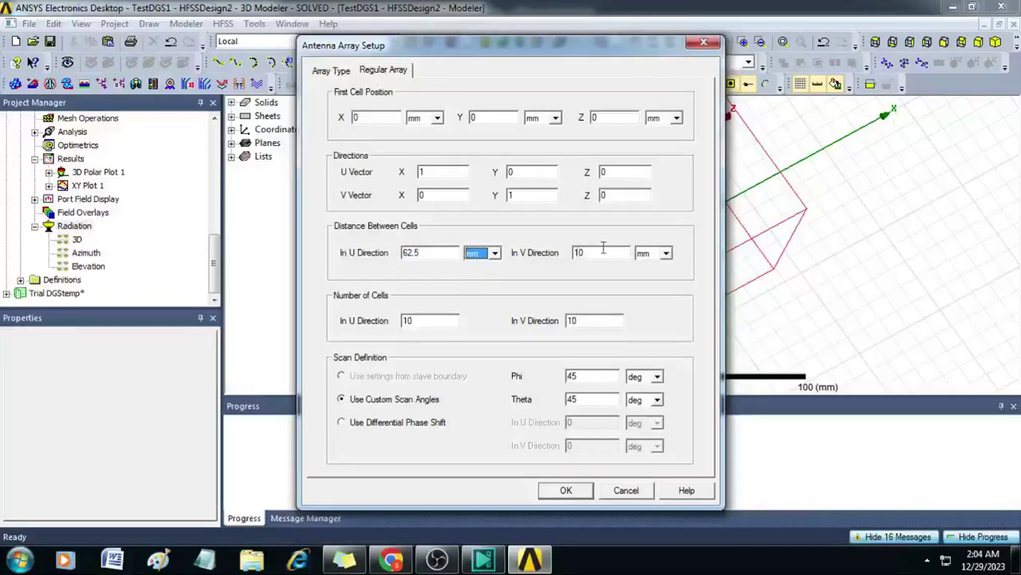
{"action": "key", "text": "Tab"}
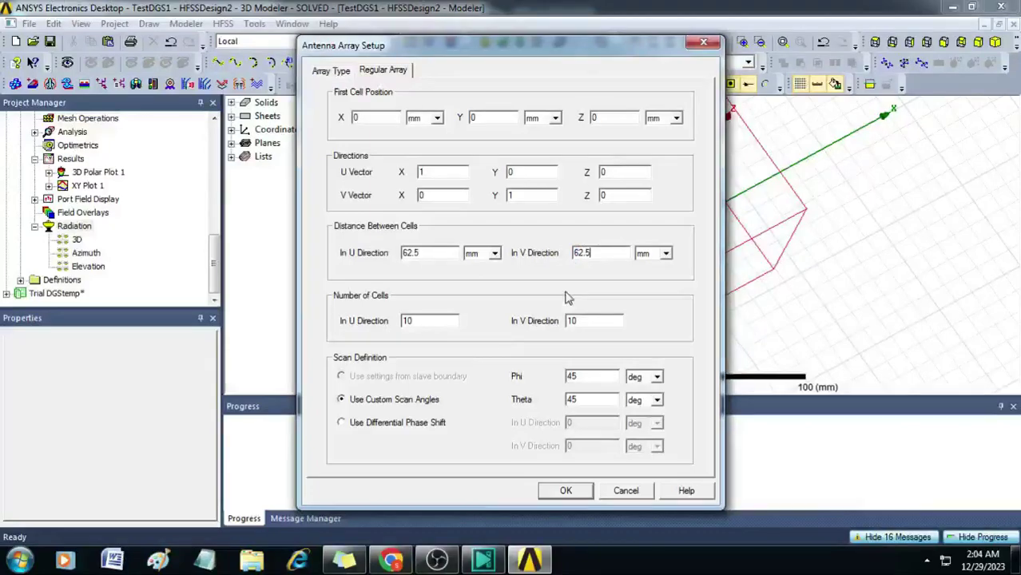
Set the array's number of cells to 1 in the U direction and 5 in the V direction.
{"action": "double_click", "coordinate": [404, 316]}
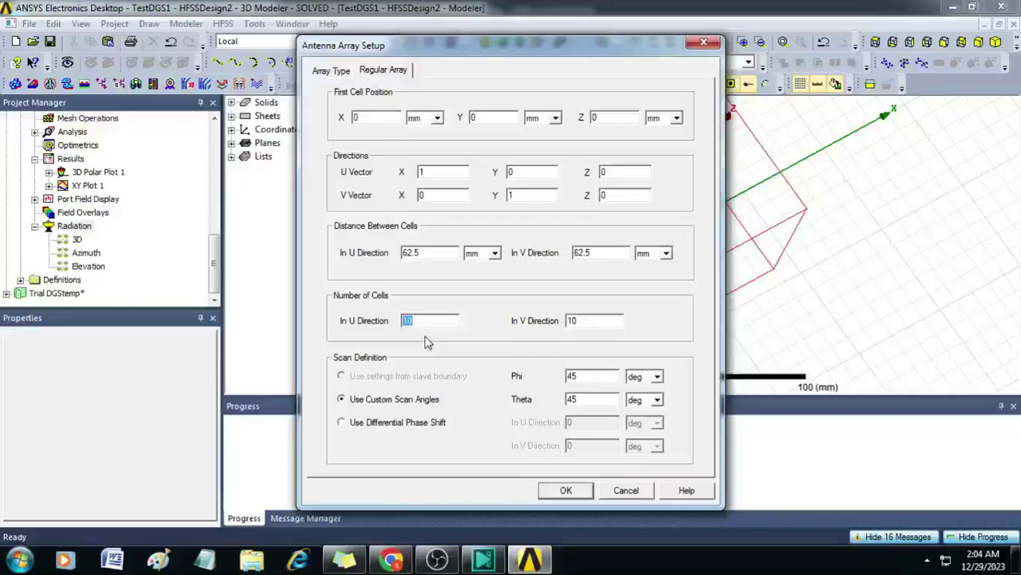
{"action": "type", "text": "1"}
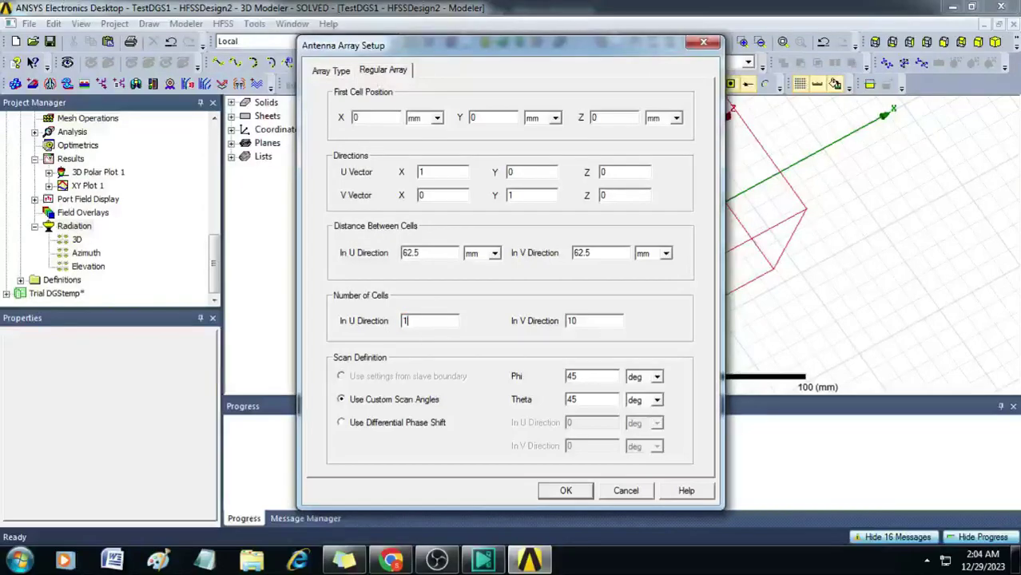
{"action": "key", "text": "Tab"}
{"action": "type", "text": "5"}
Set the array's custom scan angles Phi and Theta to 0 deg and accept the array setup.
{"action": "double_click", "coordinate": [604, 379]}
{"action": "type", "text": "0"}
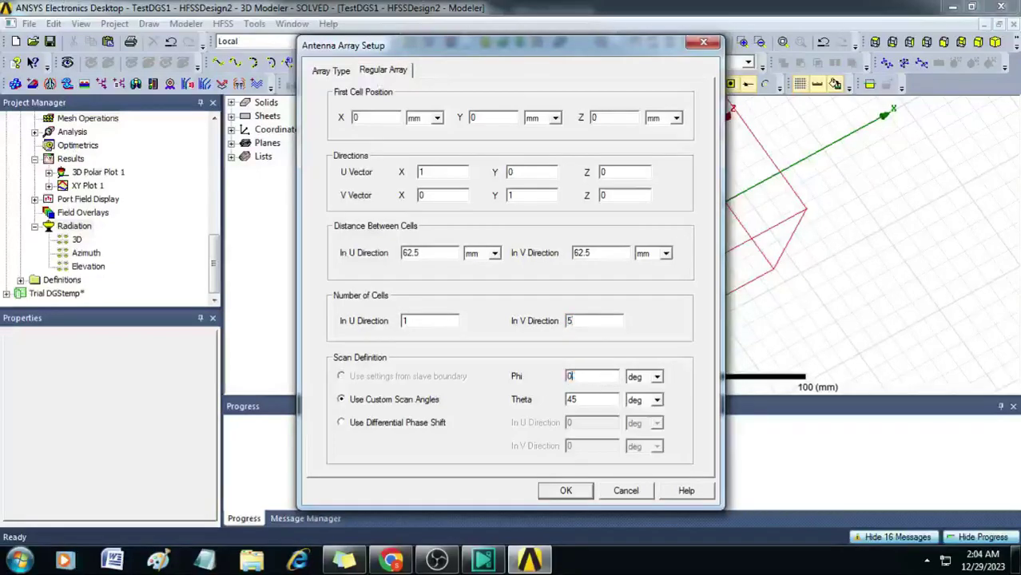
{"action": "double_click", "coordinate": [580, 399]}
{"action": "type", "text": "0"}
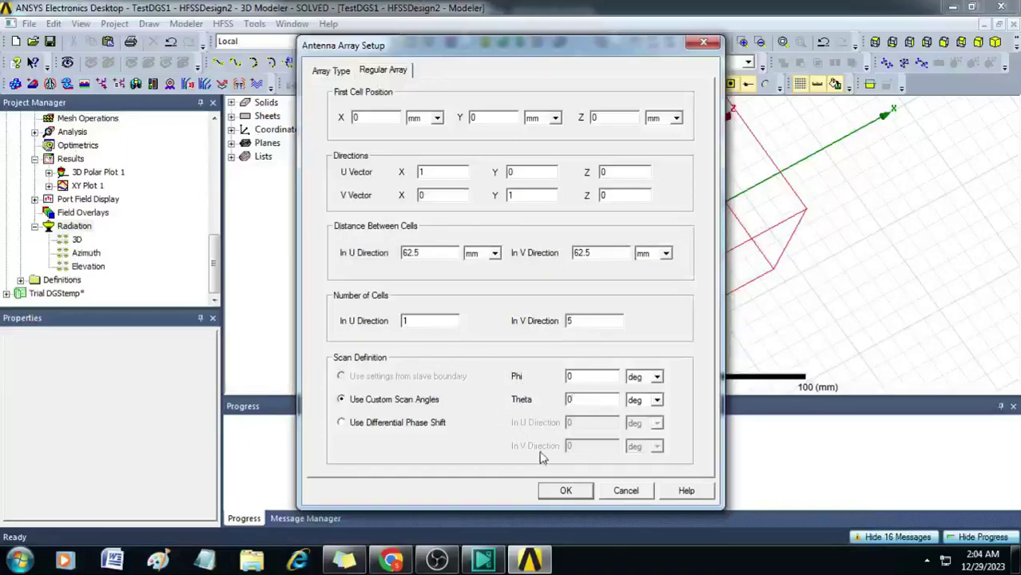
{"action": "left_click", "coordinate": [575, 493]}
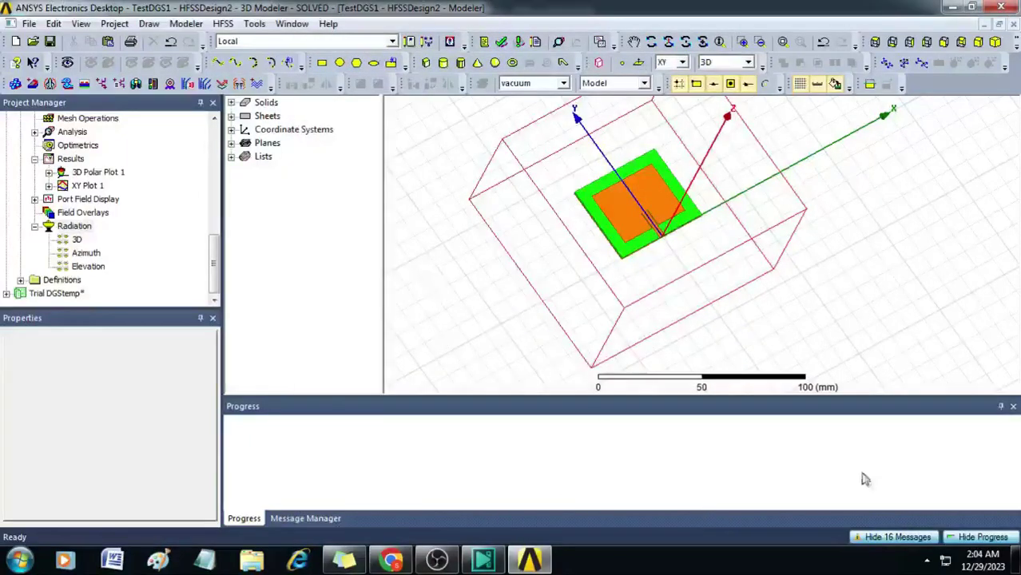
Open HFSSDesign2's 3D polar gain plot and examine the array's radiation pattern from several angles.
{"action": "left_click", "coordinate": [964, 537]}
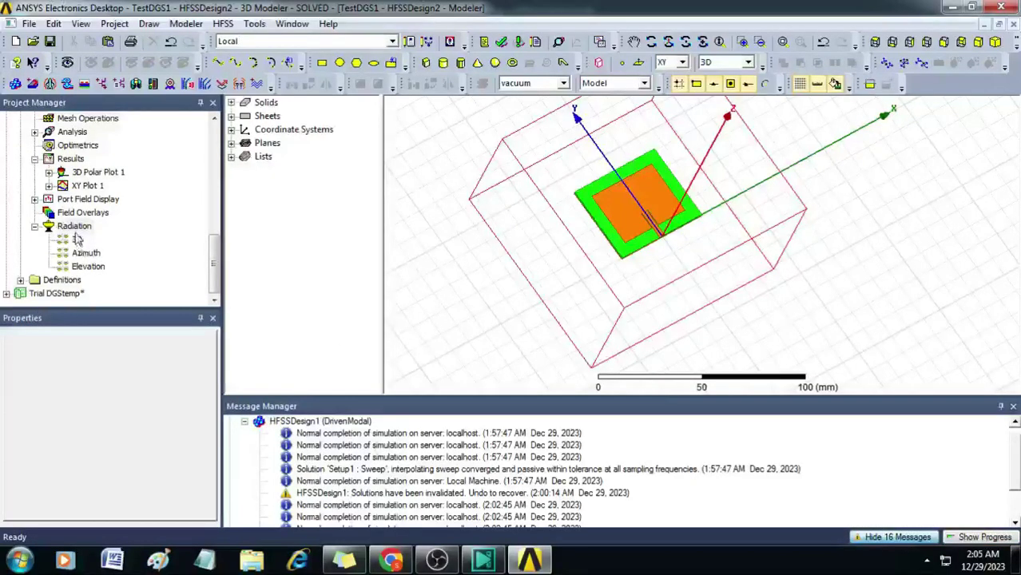
{"action": "double_click", "coordinate": [82, 171]}
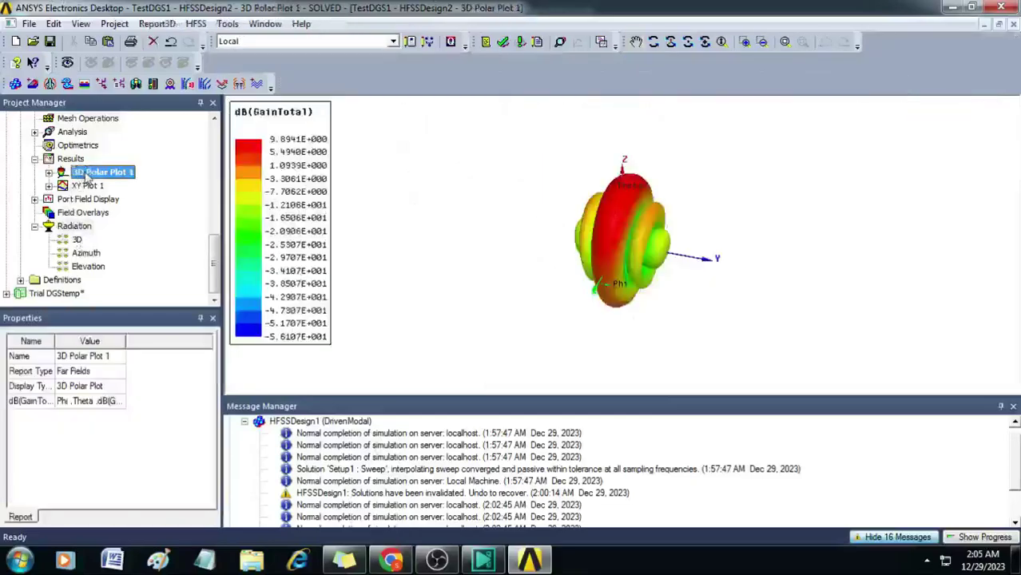
{"action": "left_click_drag", "start_coordinate": [615, 246], "coordinate": [595, 211]}
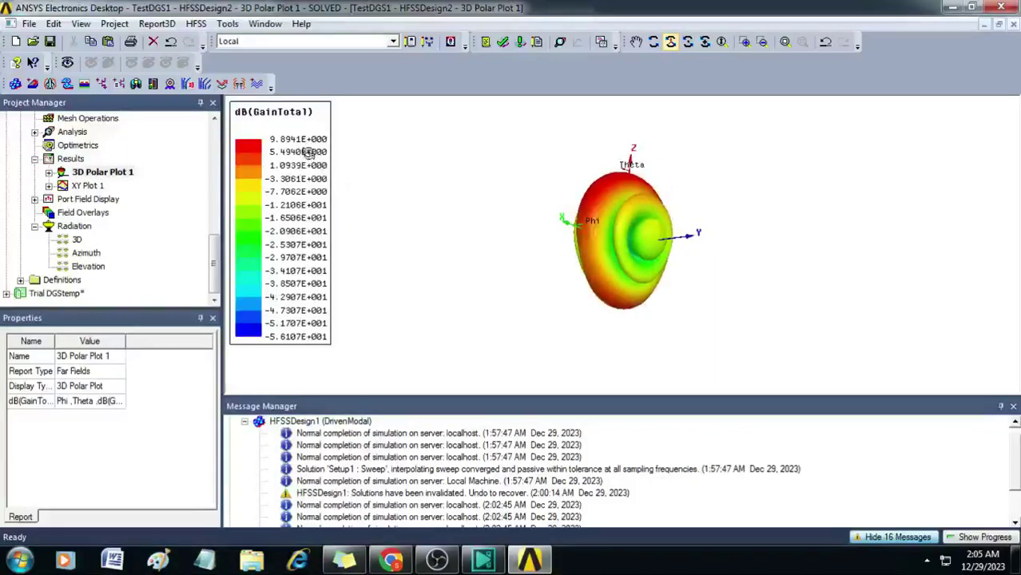
{"action": "left_click_drag", "start_coordinate": [639, 241], "coordinate": [697, 251]}
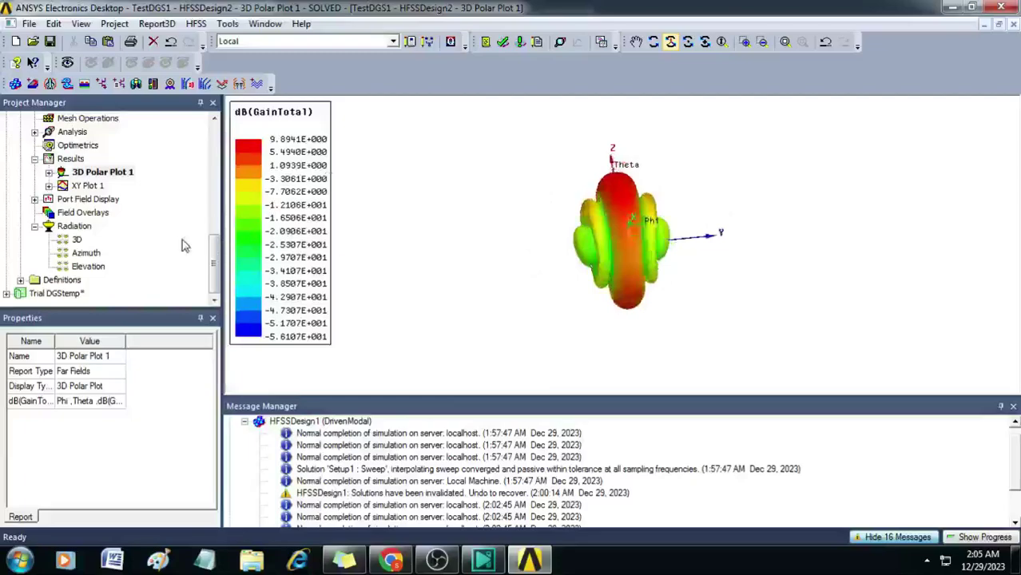
Set the antenna array's number of cells in the U direction to 5, accept the setup and inspect the updated 3D gain pattern.
{"action": "right_click", "coordinate": [77, 228]}
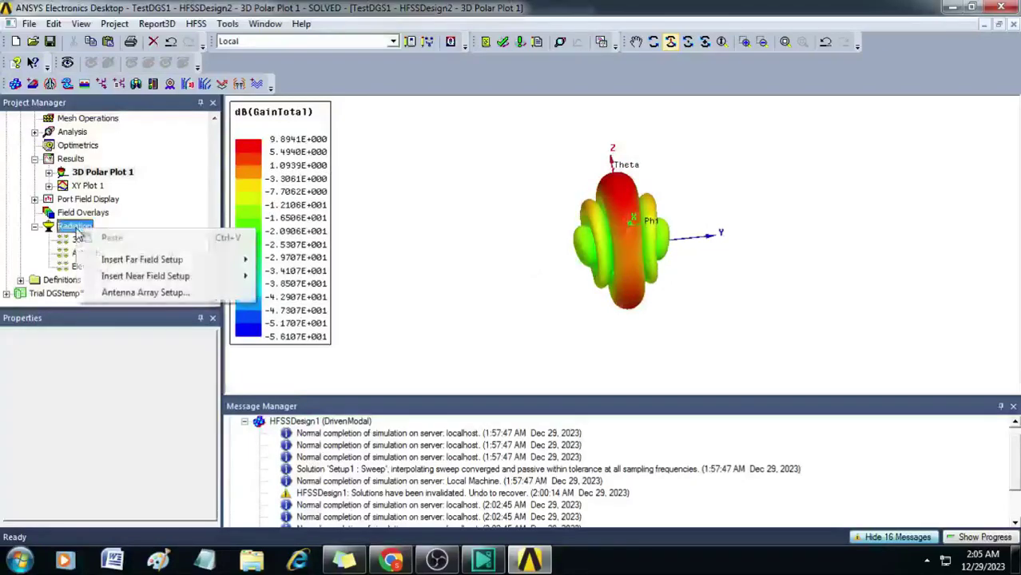
{"action": "left_click", "coordinate": [145, 294]}
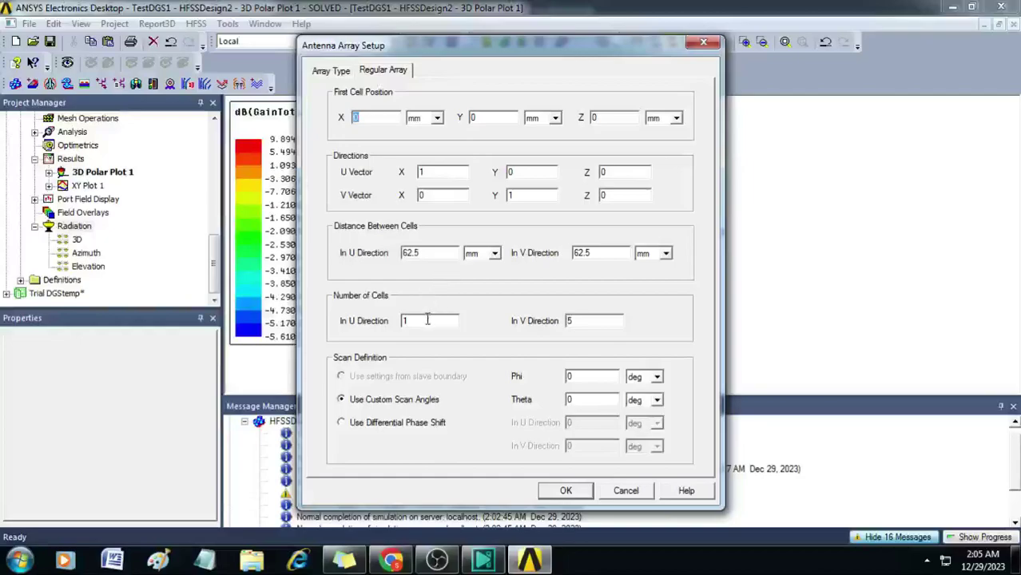
{"action": "left_click_drag", "start_coordinate": [428, 320], "coordinate": [389, 320]}
{"action": "type", "text": "5"}
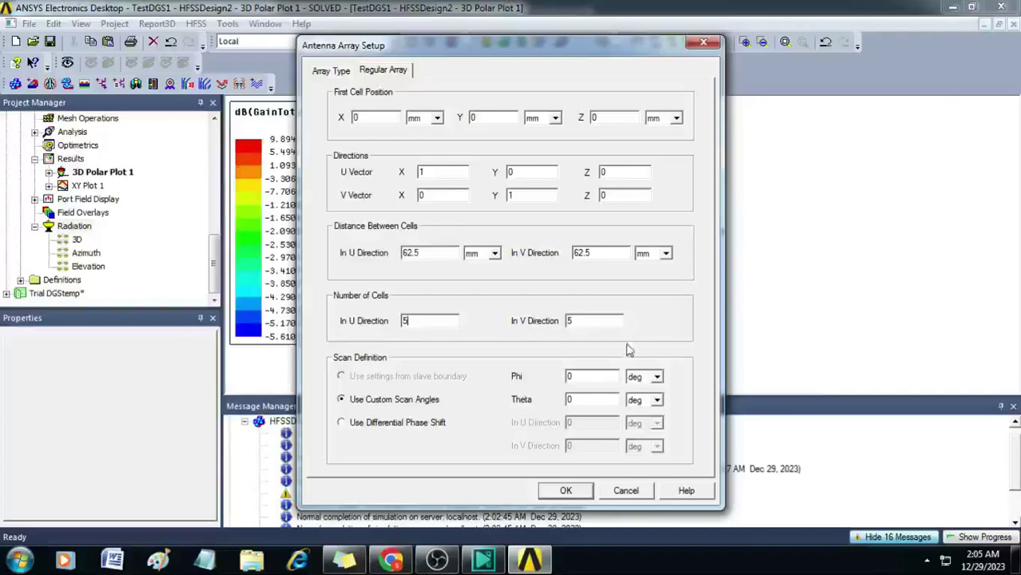
{"action": "left_click", "coordinate": [564, 492]}
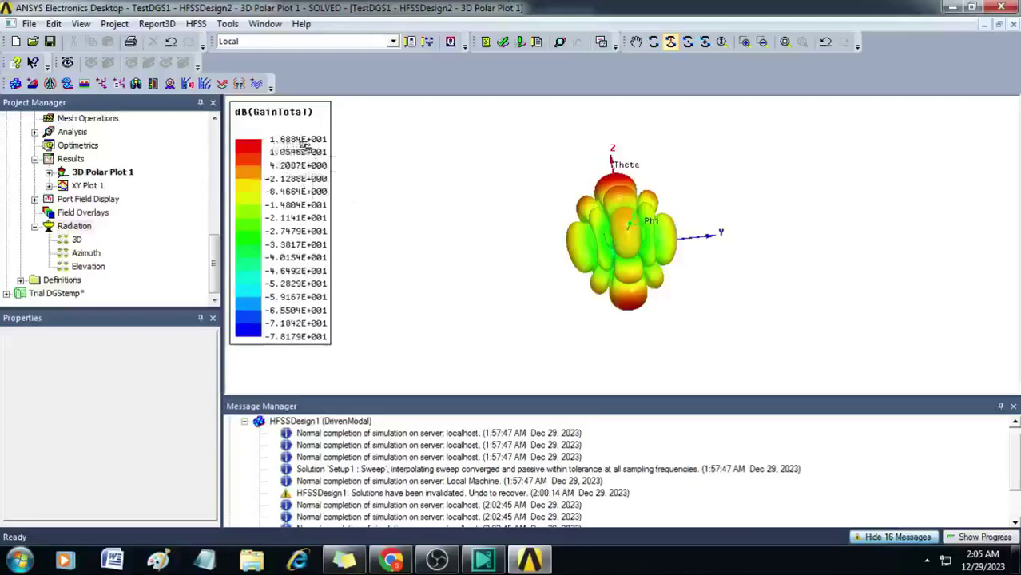
{"action": "left_click_drag", "start_coordinate": [575, 262], "coordinate": [581, 319]}
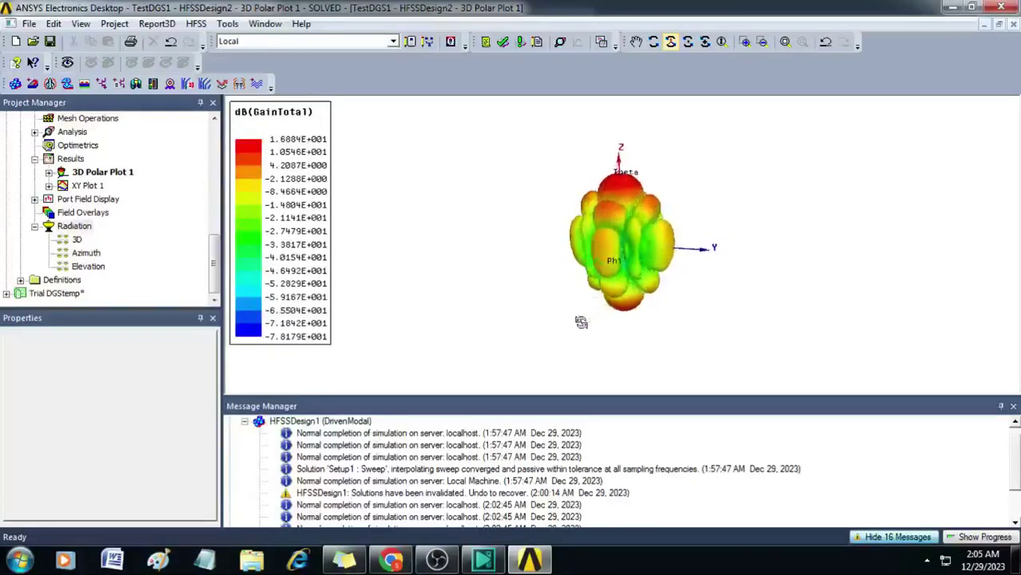
{"action": "scroll", "coordinate": [615, 264], "scroll_direction": "up", "scroll_amount": 5}
{"action": "scroll", "coordinate": [634, 242], "scroll_direction": "down", "scroll_amount": 5}
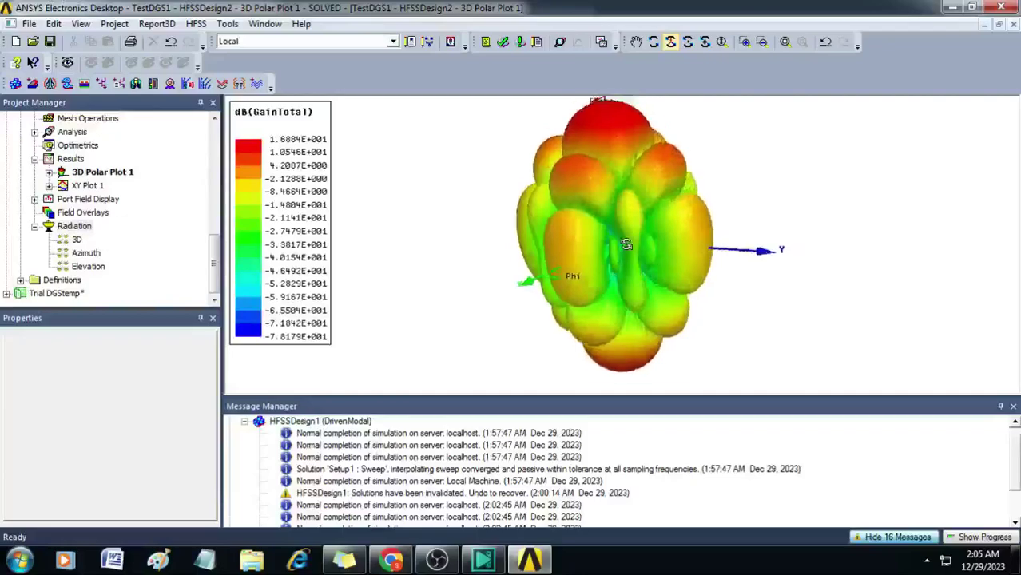
{"action": "mouse_move", "coordinate": [634, 242]}
{"action": "left_mouse_down"}
{"action": "mouse_move", "coordinate": [553, 243]}
{"action": "mouse_move", "coordinate": [637, 211]}
{"action": "mouse_move", "coordinate": [636, 251]}
{"action": "left_mouse_up"}
Set the array's number of cells to 25 in both the U and V directions and inspect the resulting 3D gain pattern.
{"action": "right_click", "coordinate": [75, 231]}
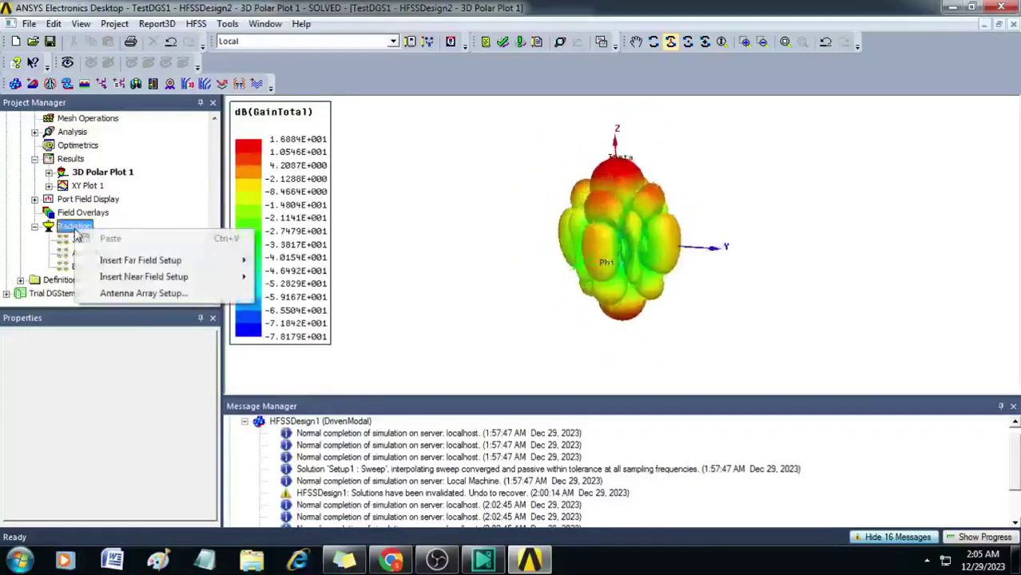
{"action": "left_click", "coordinate": [144, 294]}
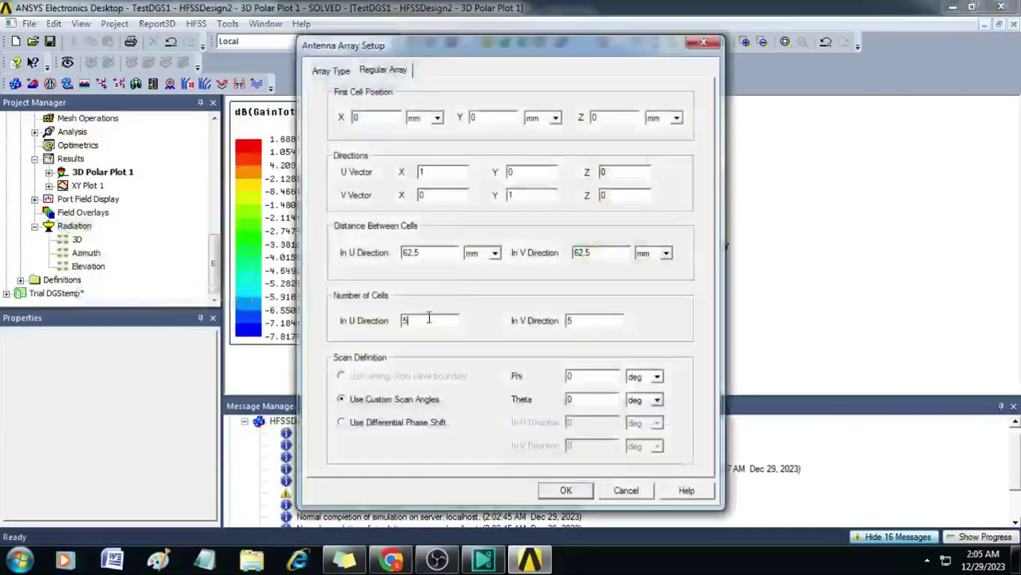
{"action": "left_click_drag", "start_coordinate": [429, 320], "coordinate": [364, 330]}
{"action": "type", "text": "25"}
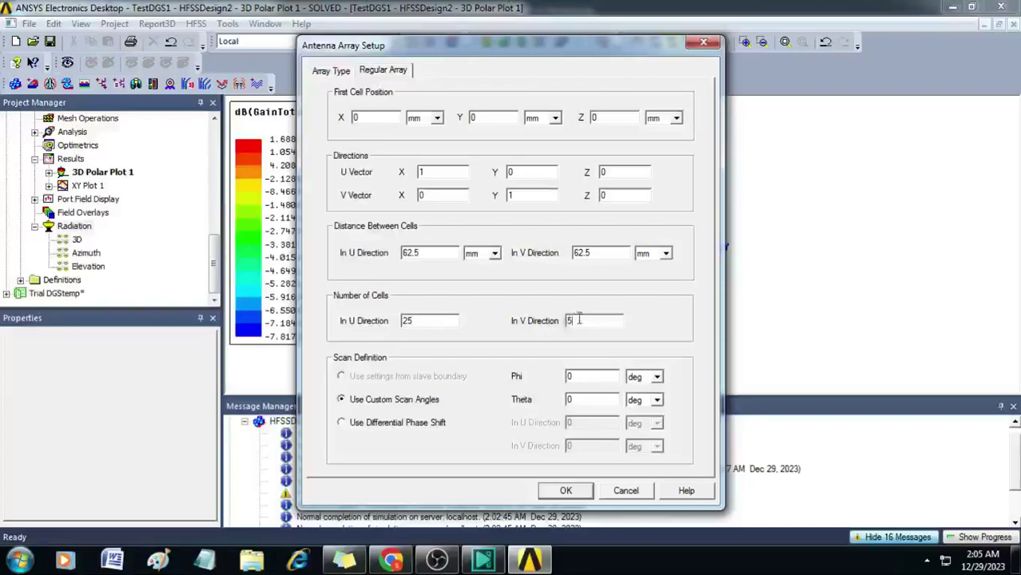
{"action": "left_click_drag", "start_coordinate": [578, 320], "coordinate": [536, 331]}
{"action": "type", "text": "25"}
{"action": "left_click", "coordinate": [566, 491]}
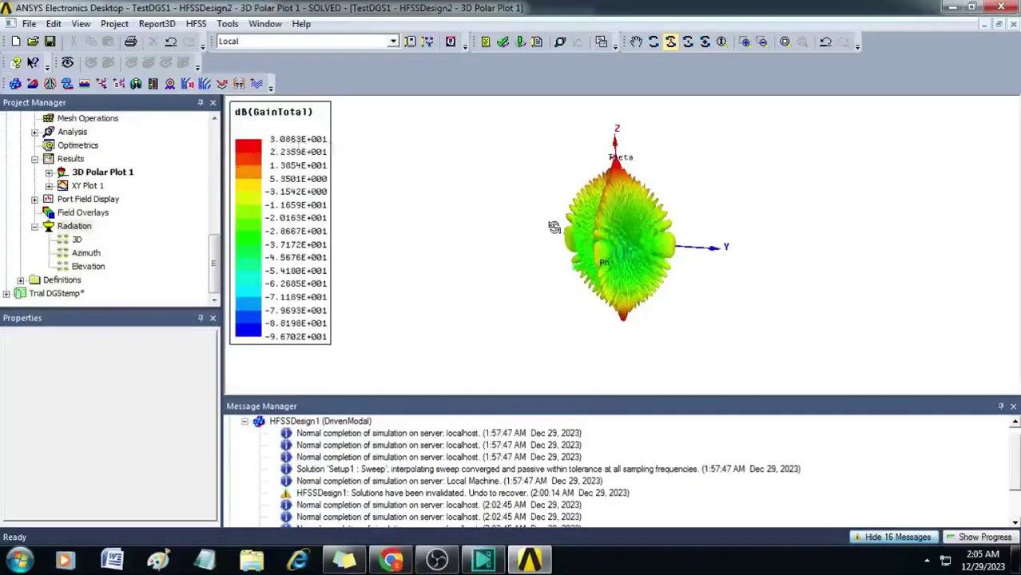
{"action": "left_click_drag", "start_coordinate": [628, 227], "coordinate": [576, 204]}
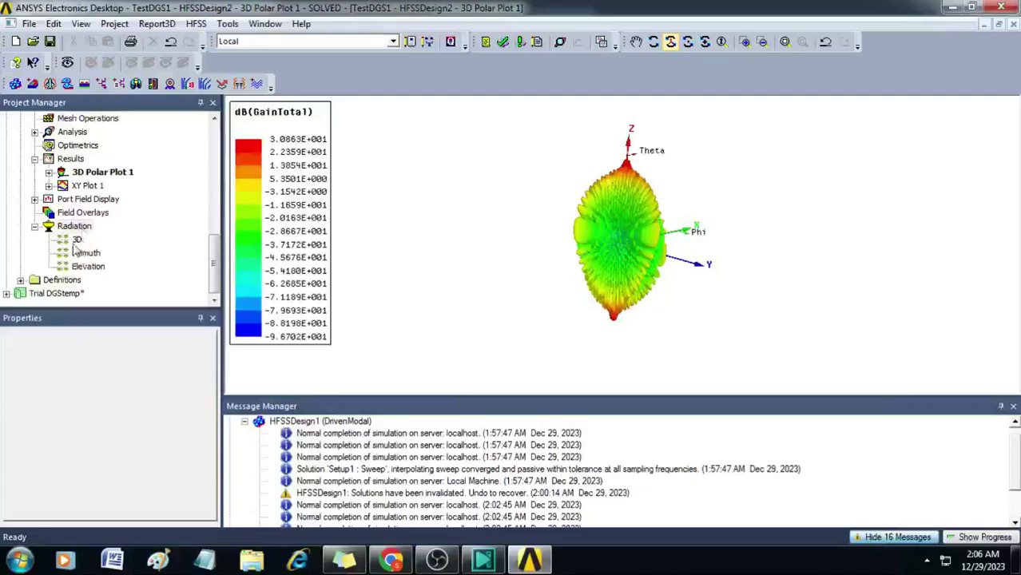
Set the array's custom scan angle Phi to 45 deg, then inspect the 3D gain plot and display the simulation progress.
{"action": "right_click", "coordinate": [80, 228]}
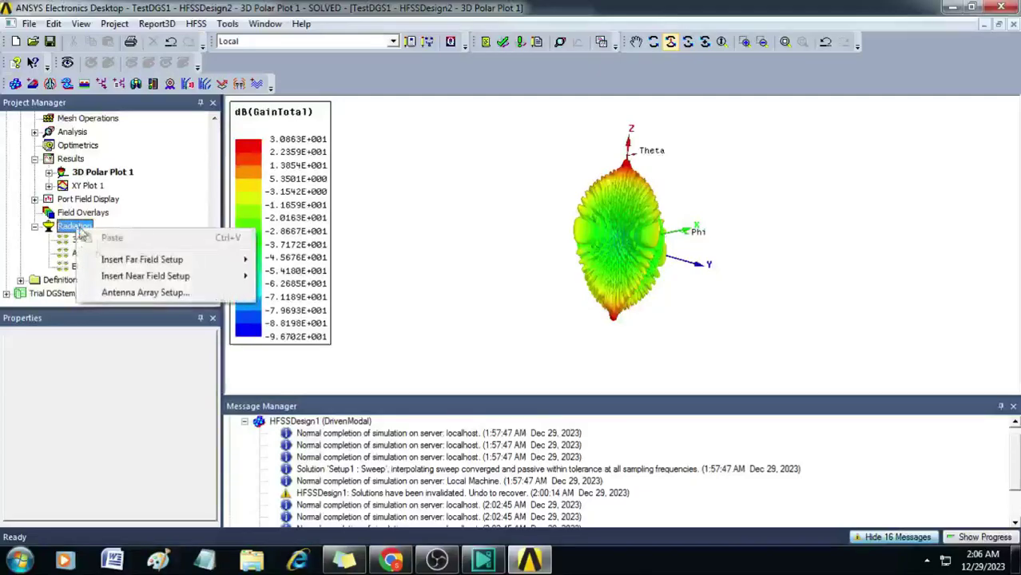
{"action": "left_click", "coordinate": [163, 293]}
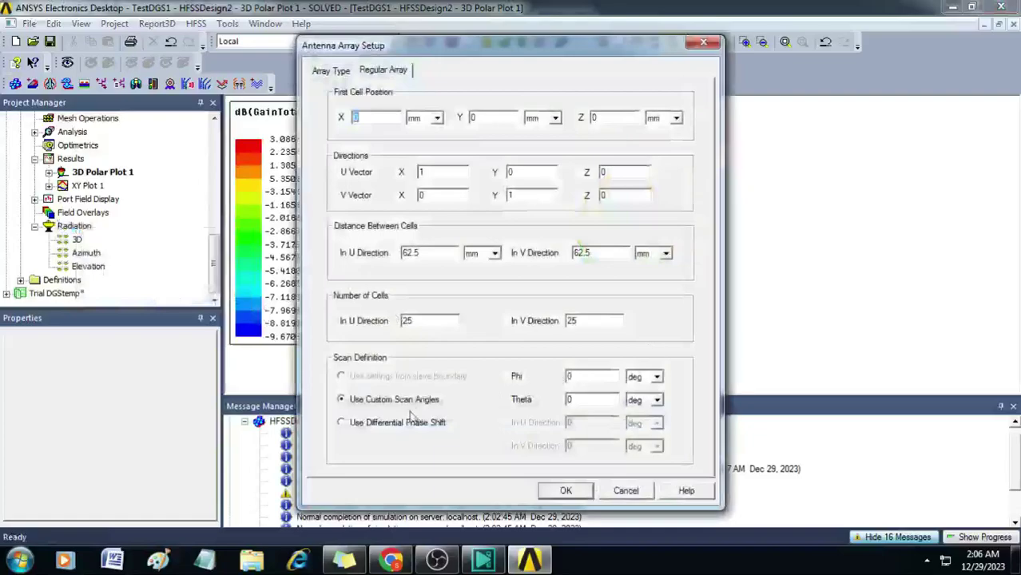
{"action": "double_click", "coordinate": [594, 379]}
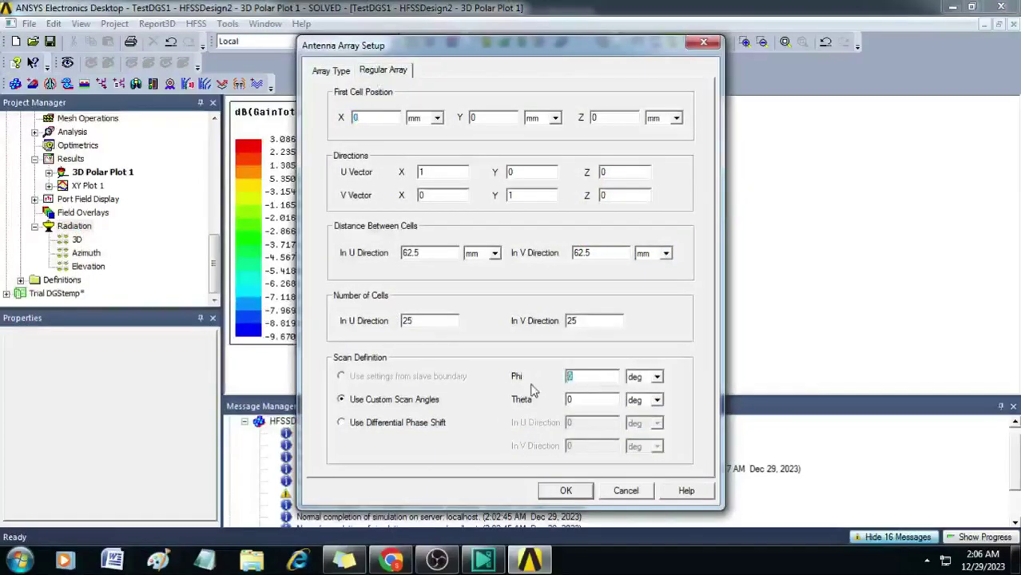
{"action": "left_click_drag", "start_coordinate": [588, 51], "coordinate": [404, 94]}
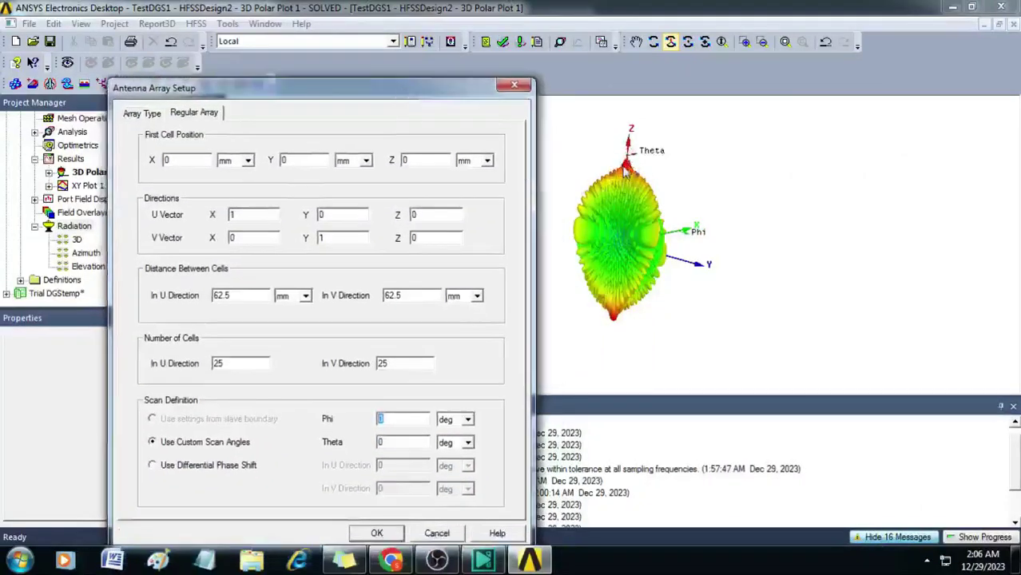
{"action": "left_click_drag", "start_coordinate": [408, 97], "coordinate": [415, 86]}
{"action": "type", "text": "45"}
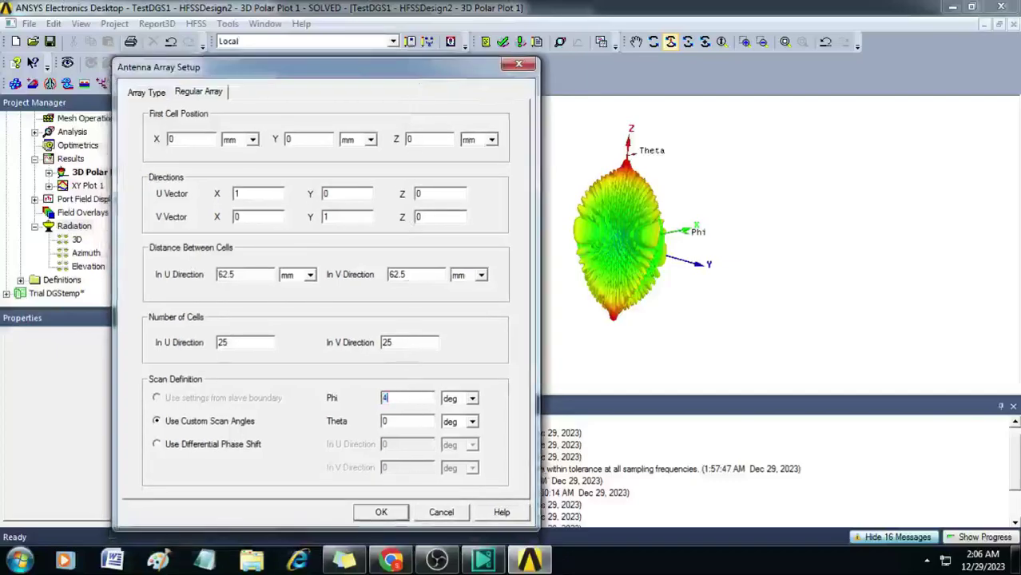
{"action": "left_click", "coordinate": [383, 513]}
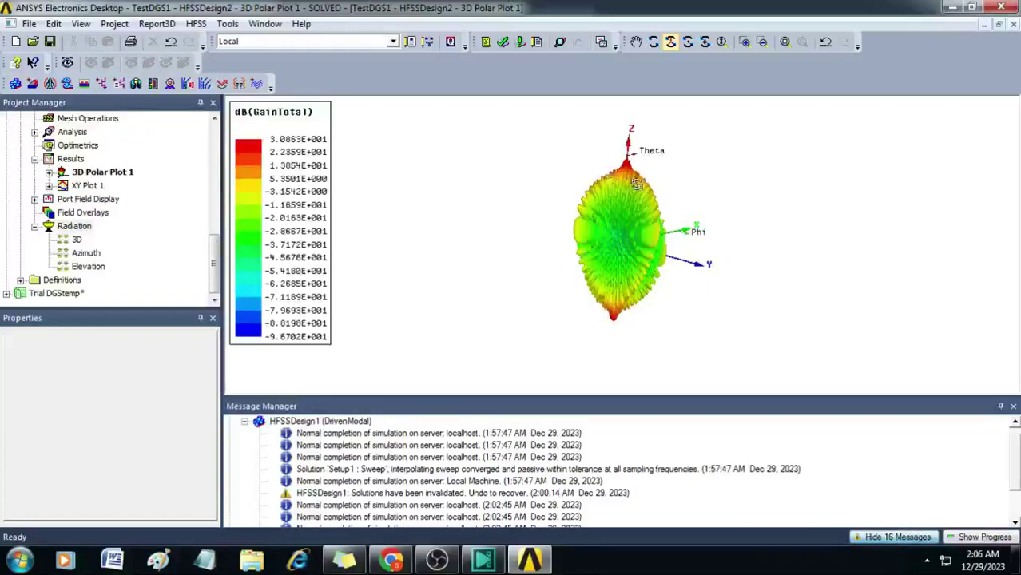
{"action": "left_click_drag", "start_coordinate": [637, 183], "coordinate": [665, 246]}
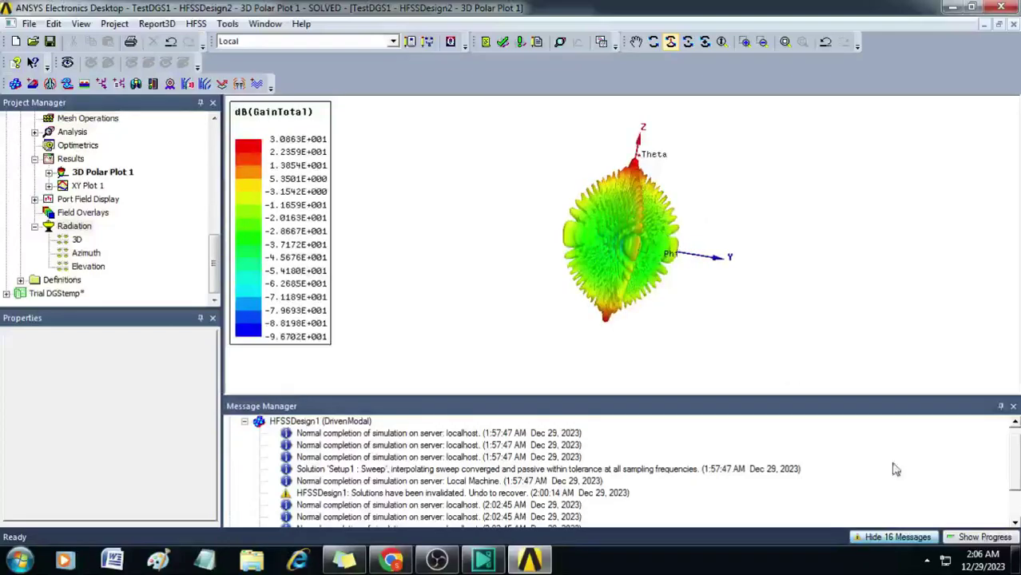
{"action": "left_click", "coordinate": [985, 537]}
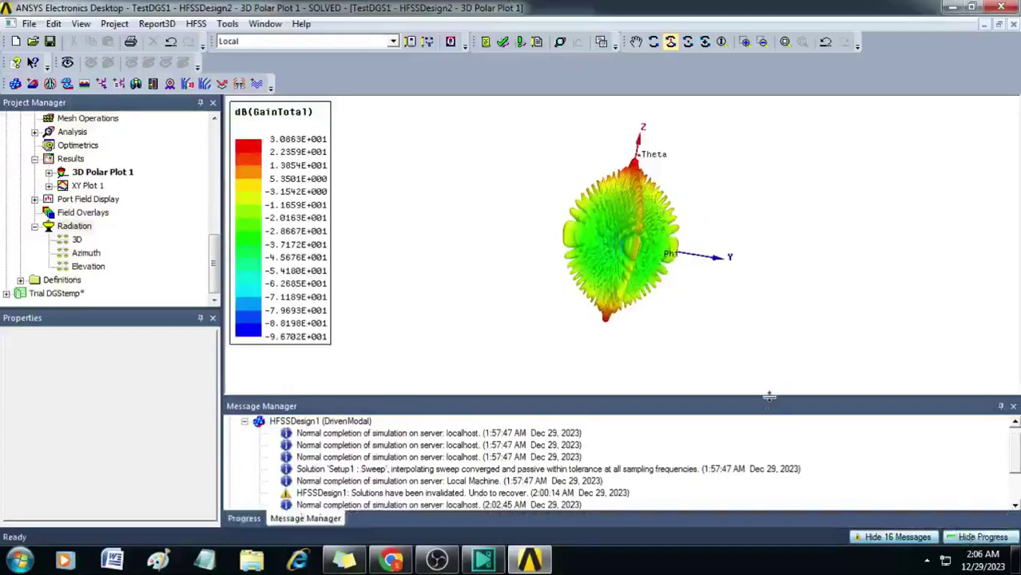
{"action": "left_click", "coordinate": [259, 520]}
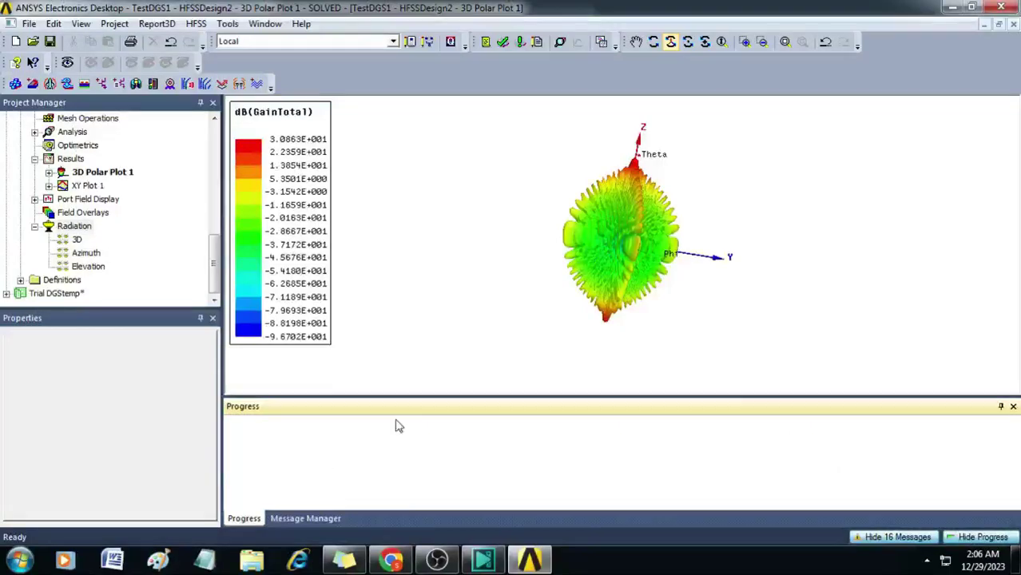
Set the array's custom scan angle Theta to 45 deg and inspect the steered beam in the 3D gain plot.
{"action": "right_click", "coordinate": [74, 227]}
{"action": "left_click", "coordinate": [139, 293]}
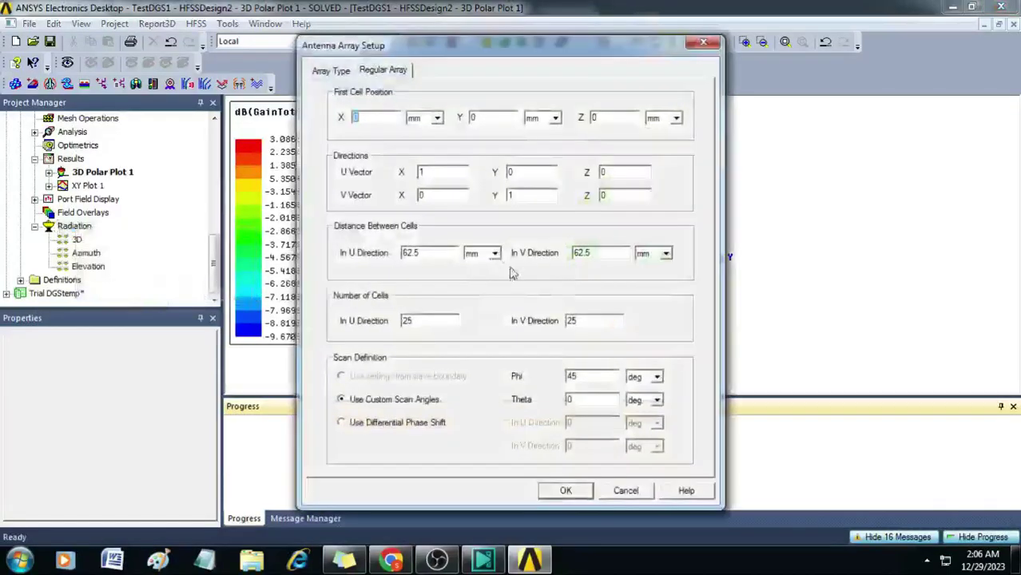
{"action": "double_click", "coordinate": [591, 399]}
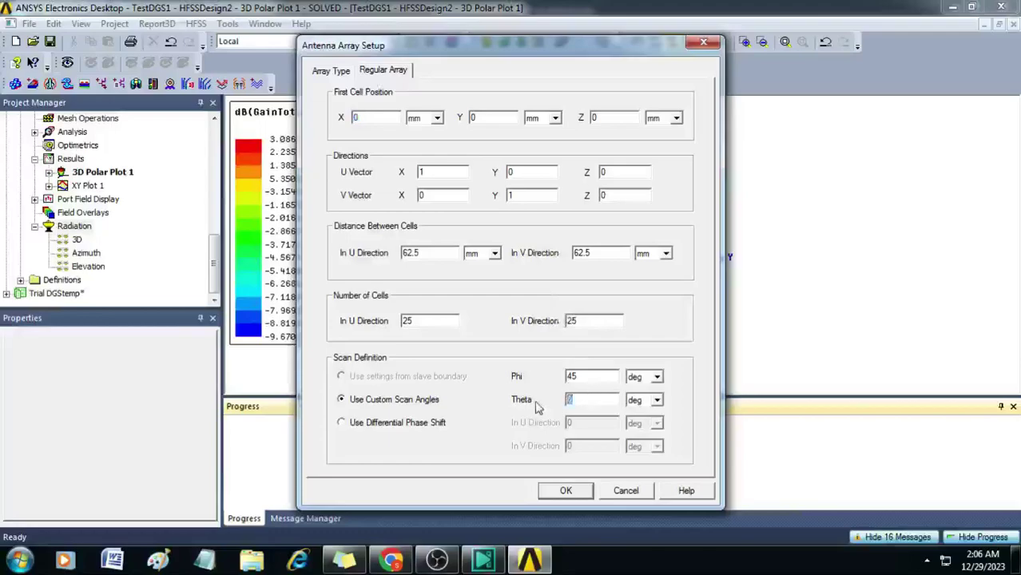
{"action": "type", "text": "45"}
{"action": "left_click", "coordinate": [567, 492]}
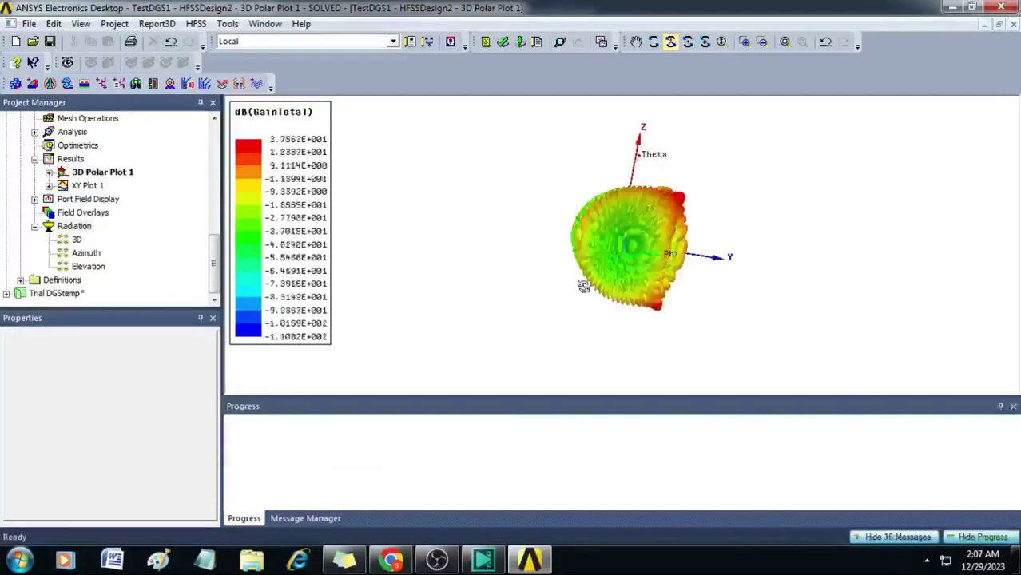
{"action": "left_click_drag", "start_coordinate": [586, 285], "coordinate": [633, 278]}
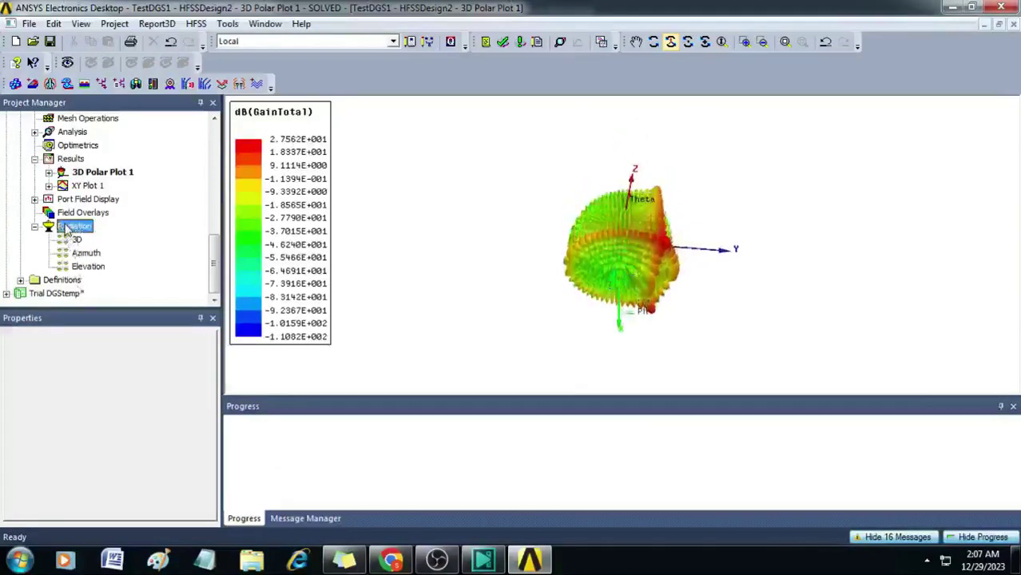
Set the array's custom scan angles to Phi 90 deg and Theta 75 deg, and inspect the updated 3D gain pattern.
{"action": "right_click", "coordinate": [67, 228]}
{"action": "left_click", "coordinate": [116, 285]}
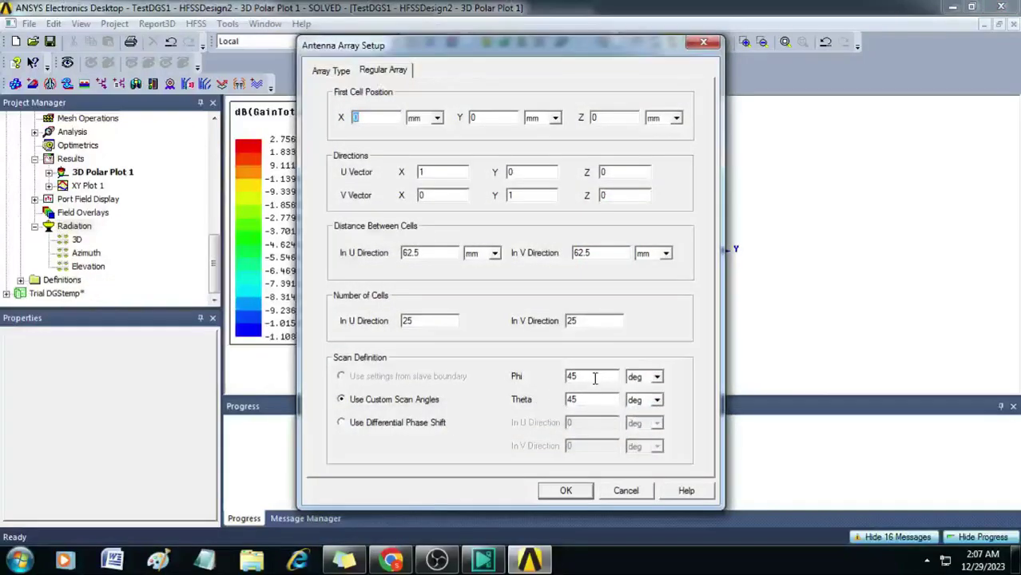
{"action": "double_click", "coordinate": [594, 379]}
{"action": "type", "text": "90"}
{"action": "double_click", "coordinate": [569, 401]}
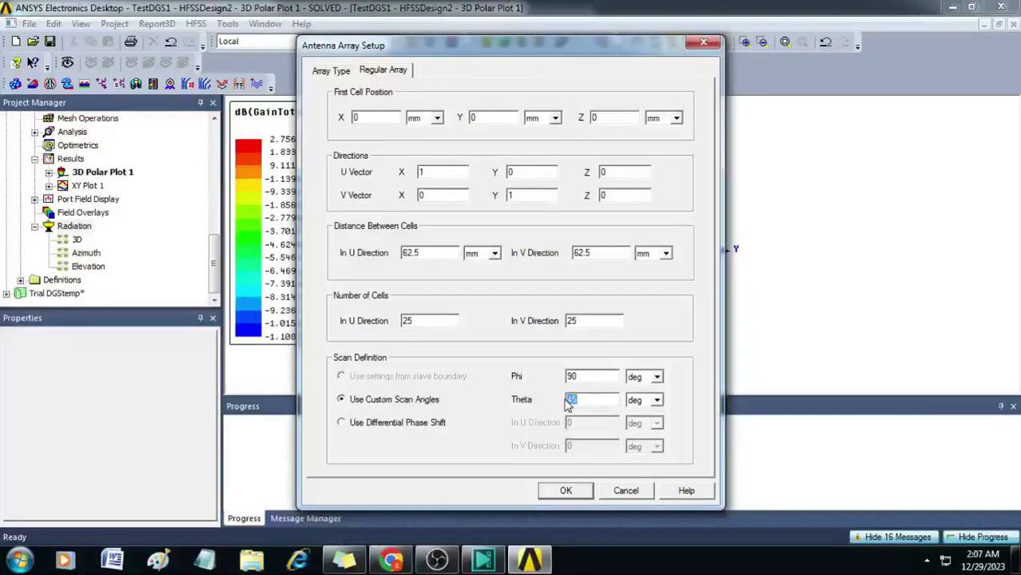
{"action": "type", "text": "75"}
{"action": "left_click", "coordinate": [576, 490]}
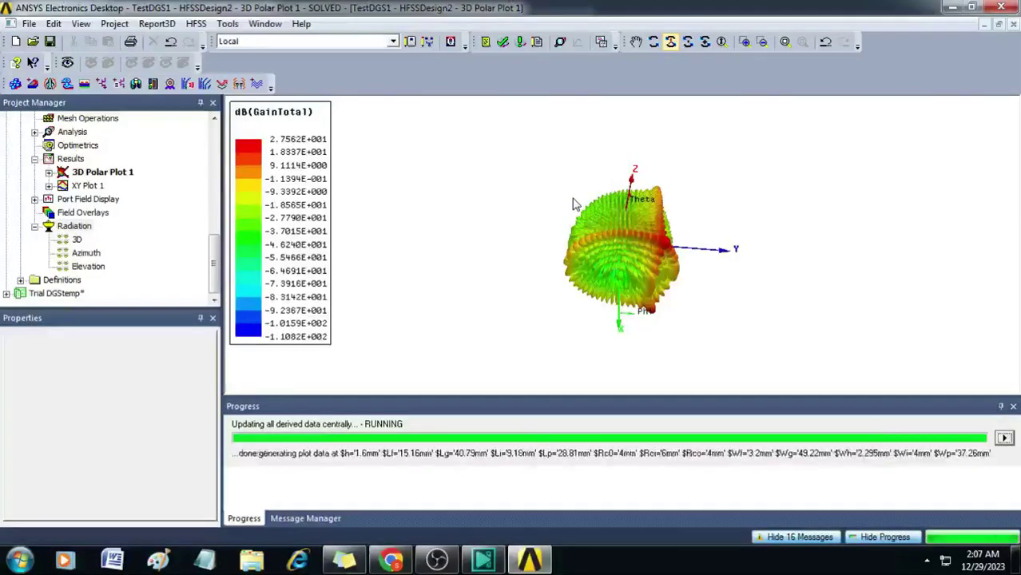
{"action": "left_click_drag", "start_coordinate": [655, 224], "coordinate": [636, 164]}
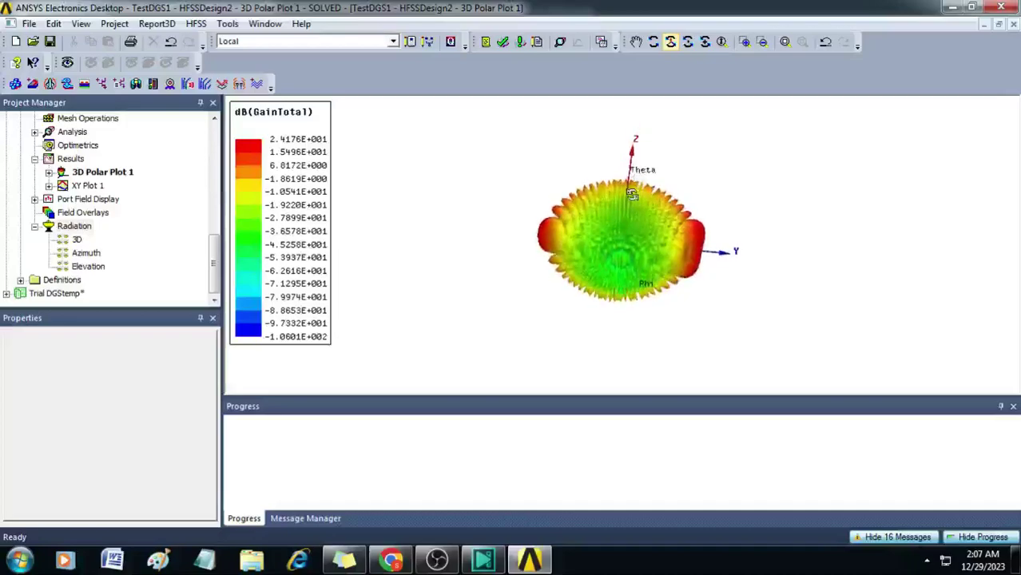